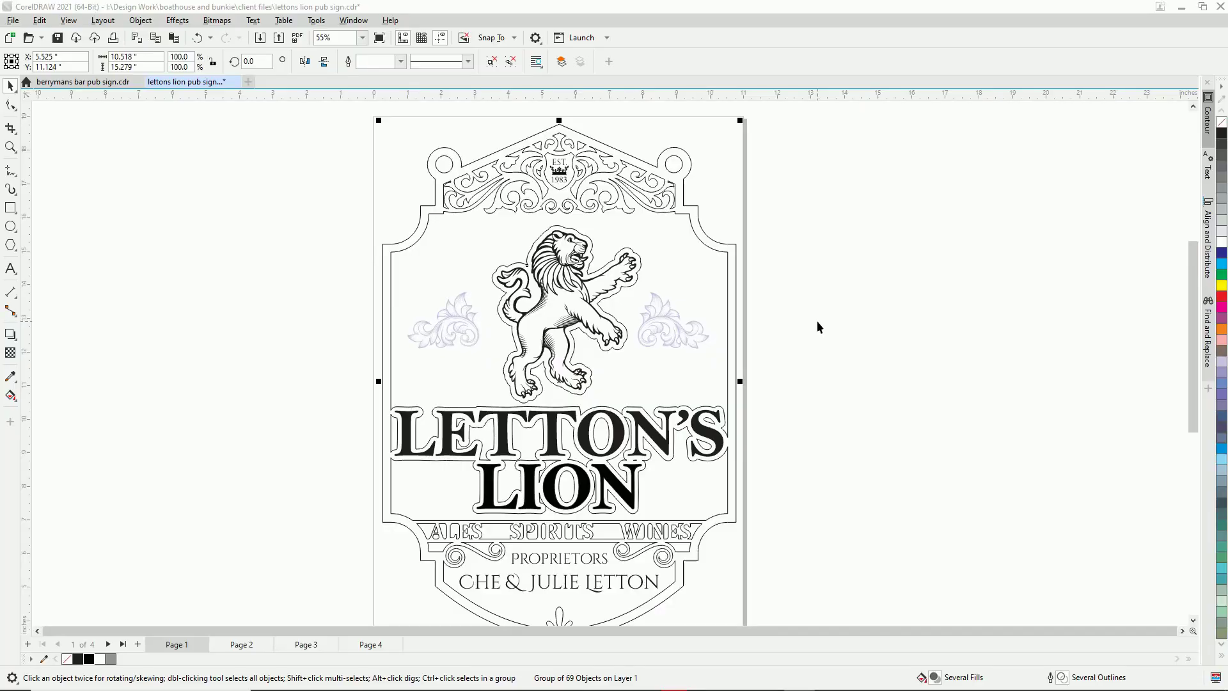
# - Inspect the sign, then marquee-select the crest and both side flourishes
pyautogui.scroll(-1, 704, 448)
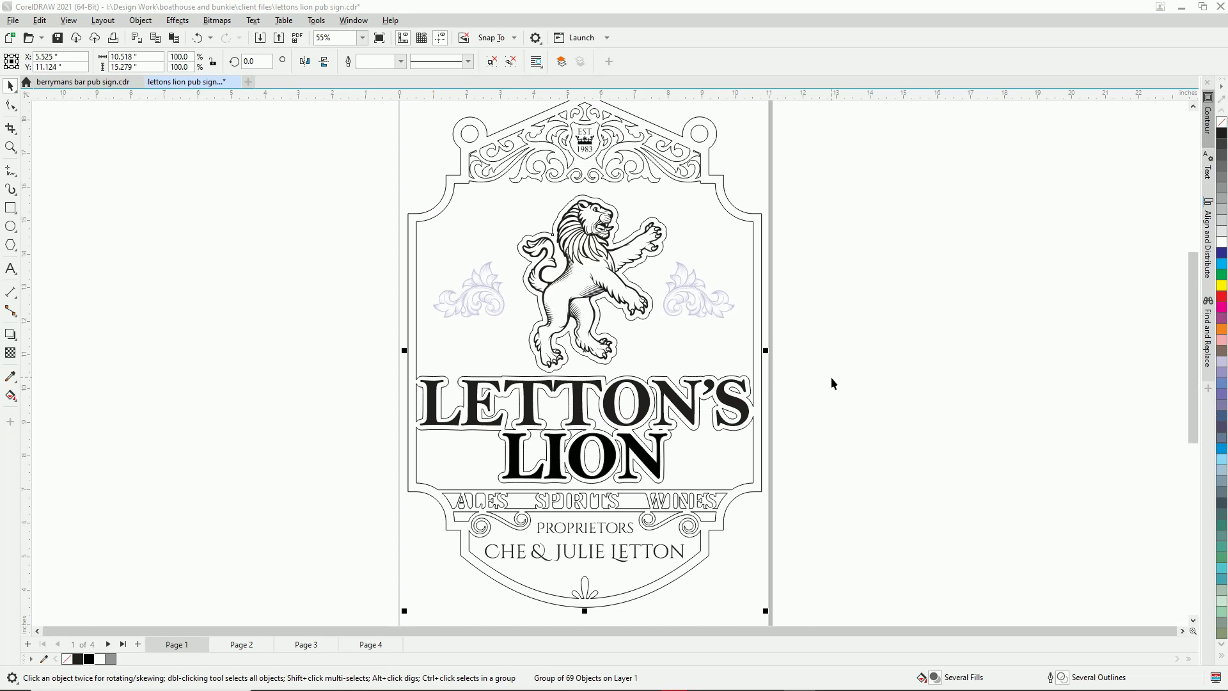
pyautogui.scroll(-1, 831, 382)
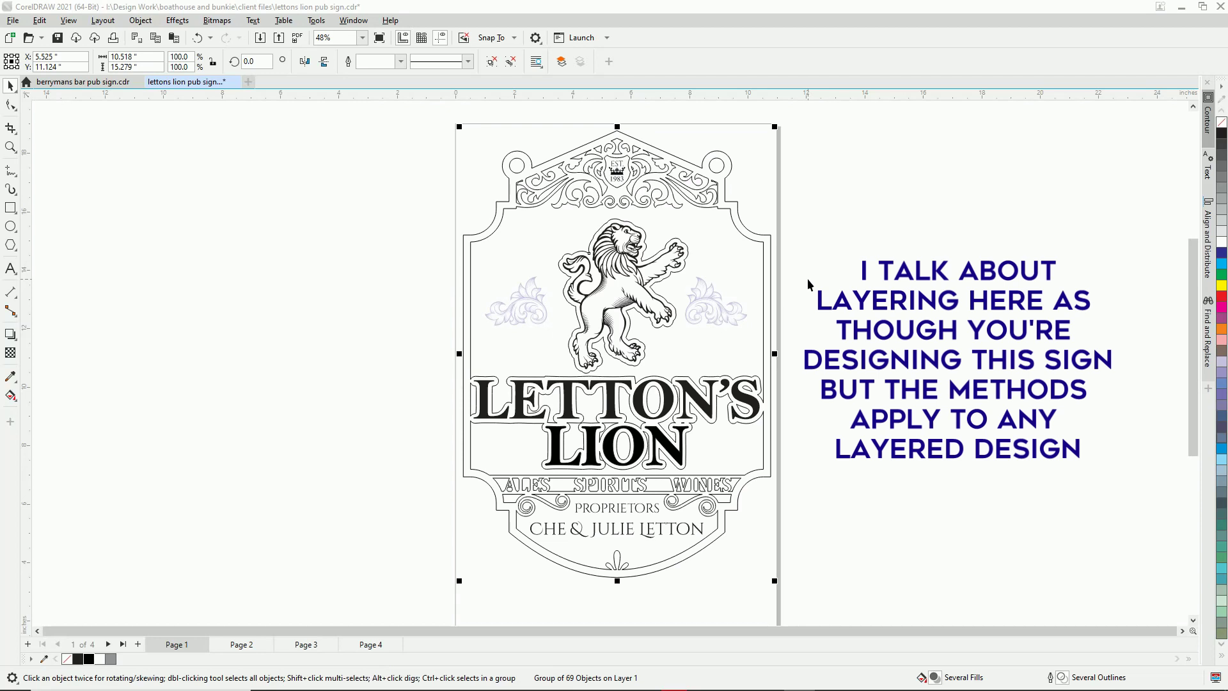
pyautogui.scroll(1, 802, 263)
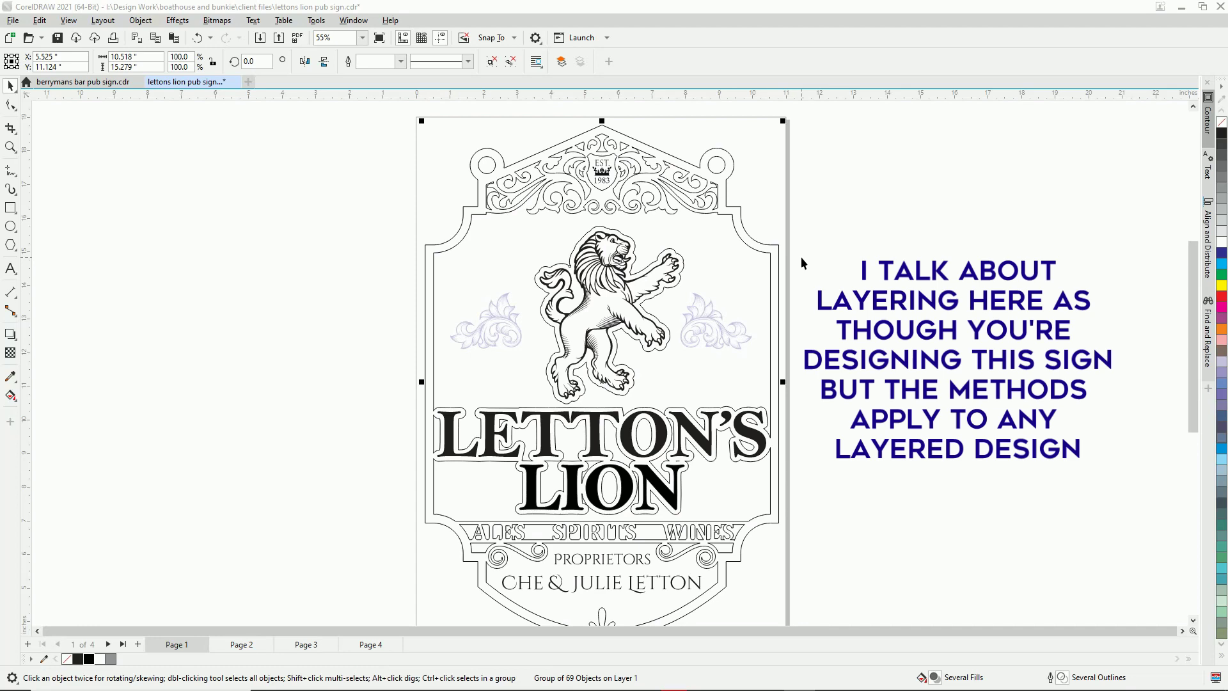
pyautogui.scroll(-1, 801, 257)
pyautogui.scroll(1, 858, 323)
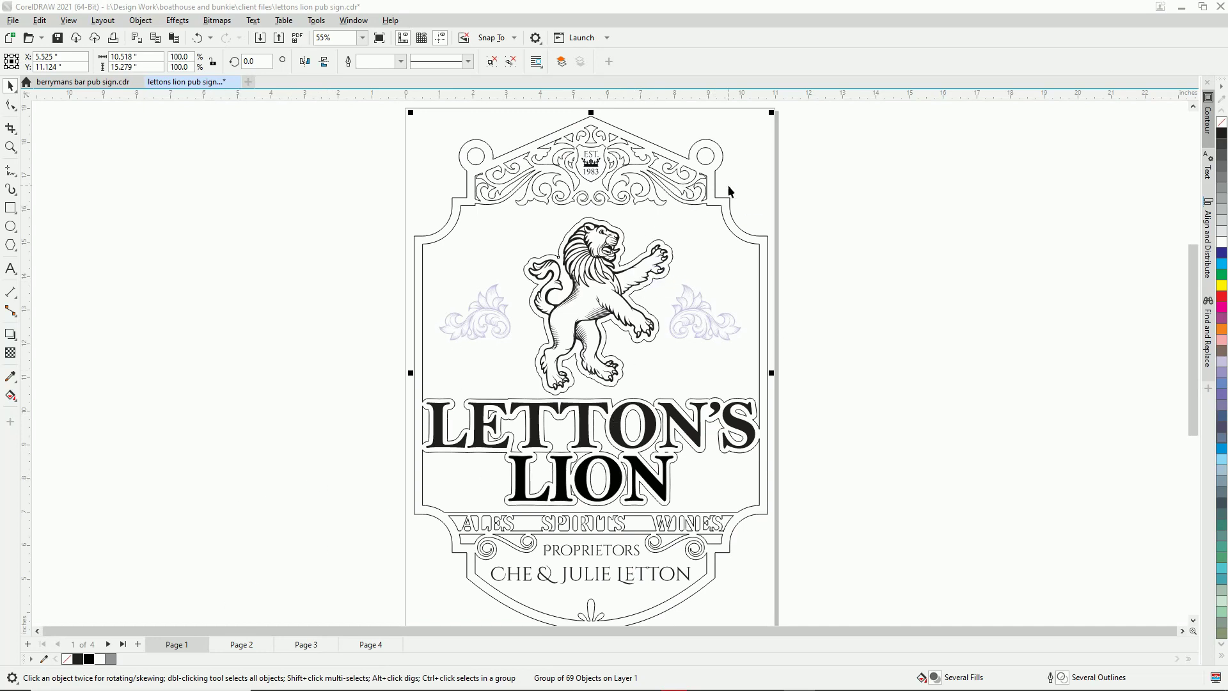
pyautogui.scroll(-1, 707, 185)
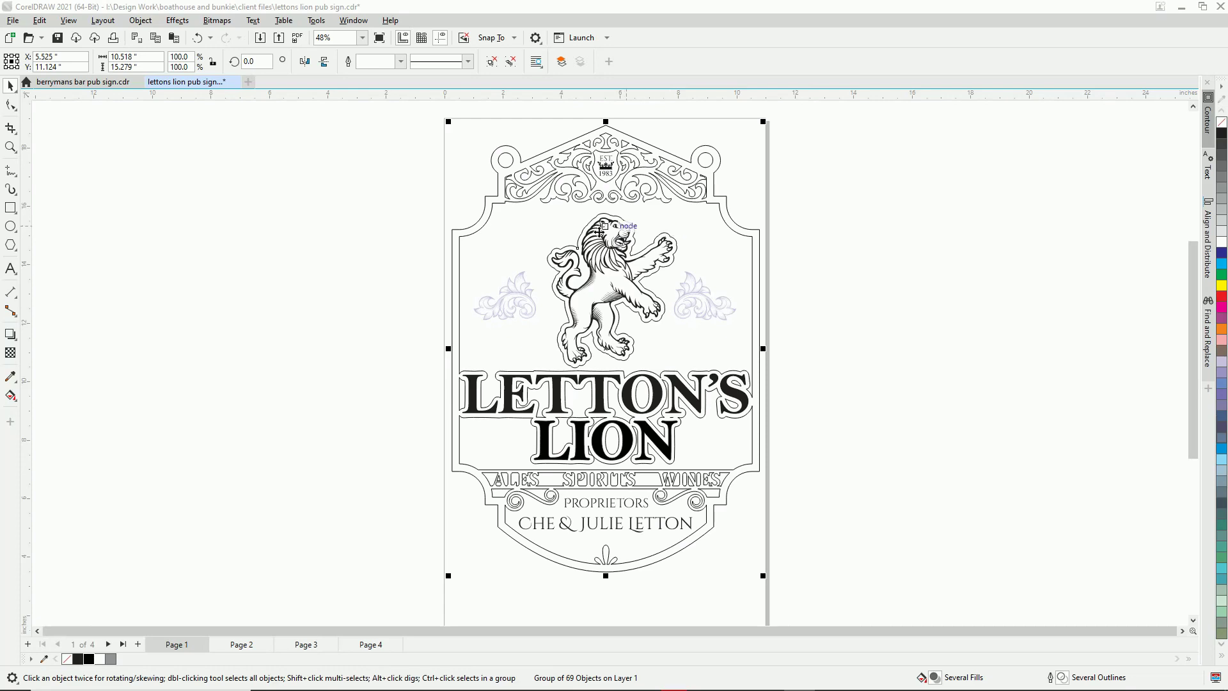
pyautogui.scroll(1, 733, 296)
pyautogui.scroll(1, 733, 295)
pyautogui.scroll(-1, 669, 335)
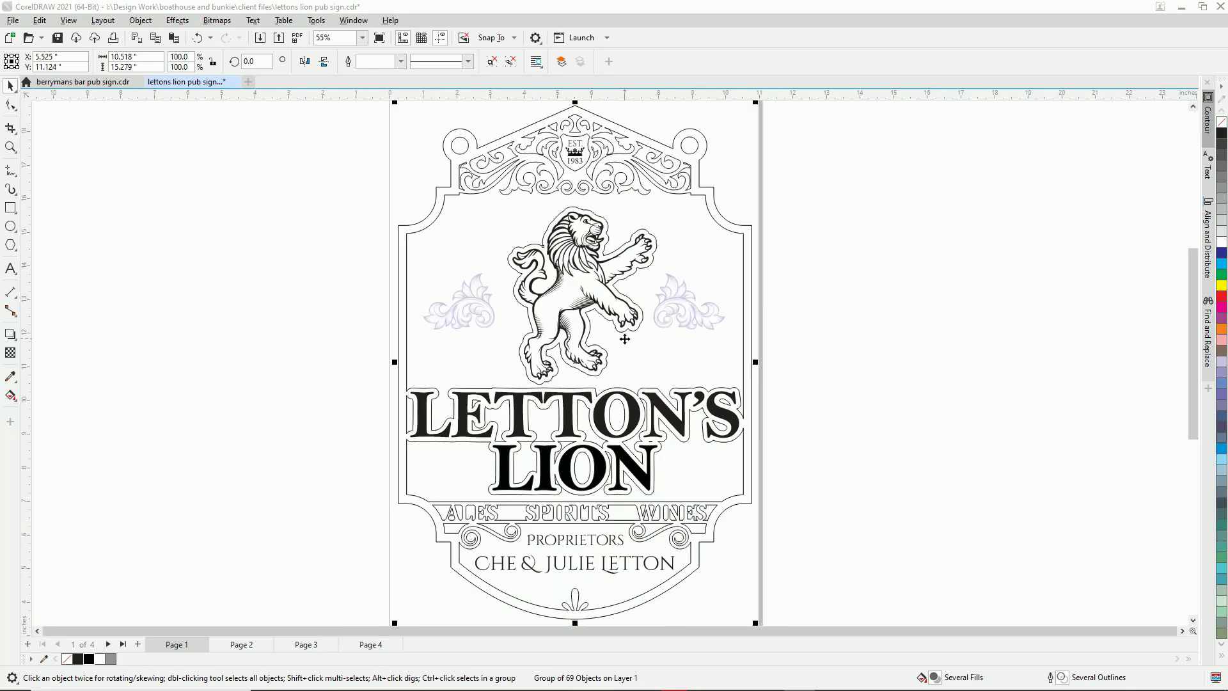
pyautogui.scroll(-1, 621, 339)
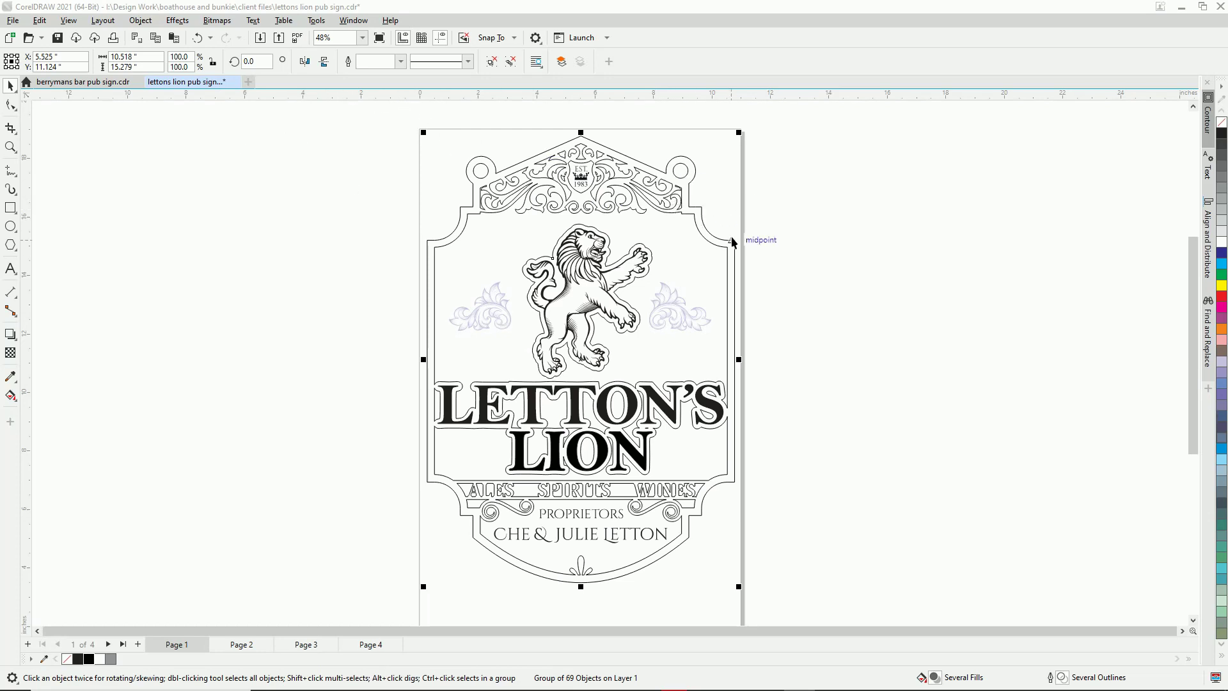
pyautogui.click(362, 244)
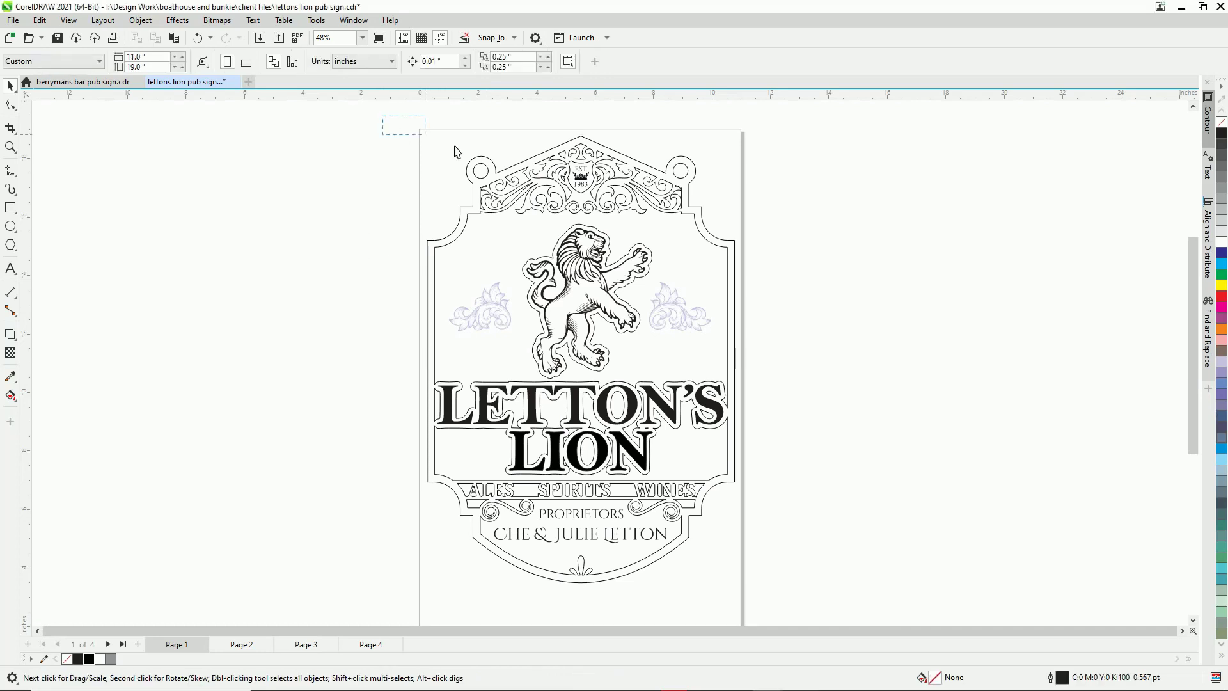
pyautogui.moveTo(585, 184); pyautogui.dragTo(799, 227)
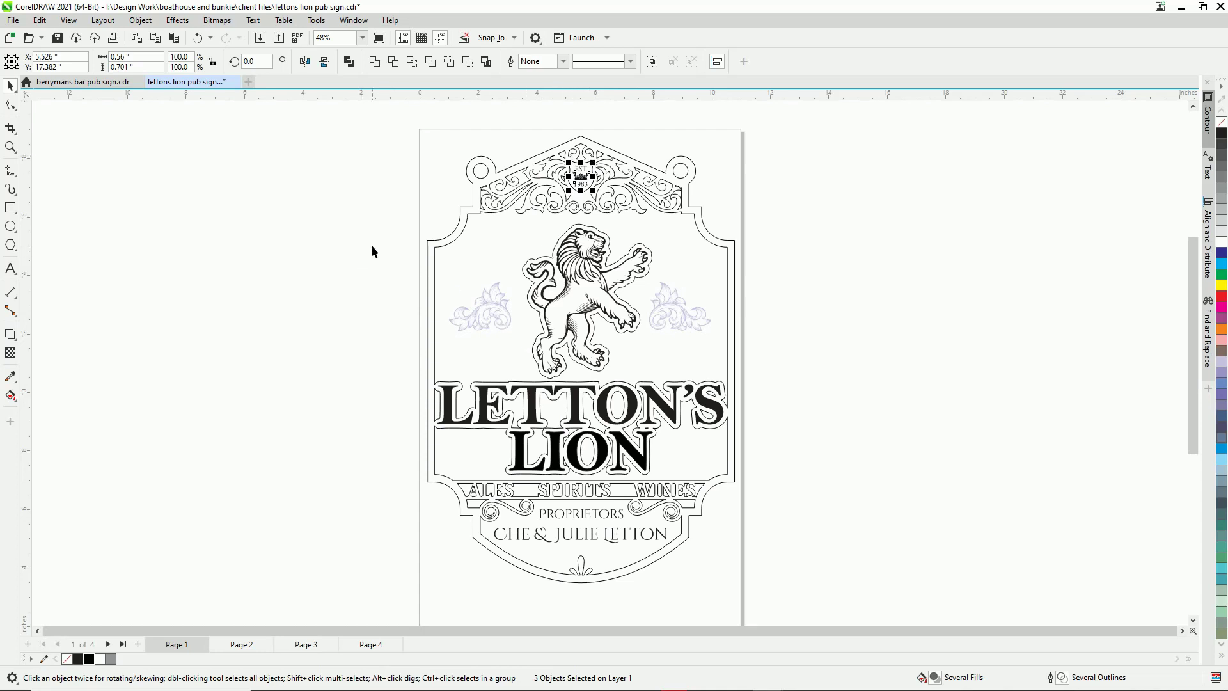
pyautogui.moveTo(372, 248); pyautogui.dragTo(526, 356)
pyautogui.moveTo(827, 253); pyautogui.dragTo(665, 355)
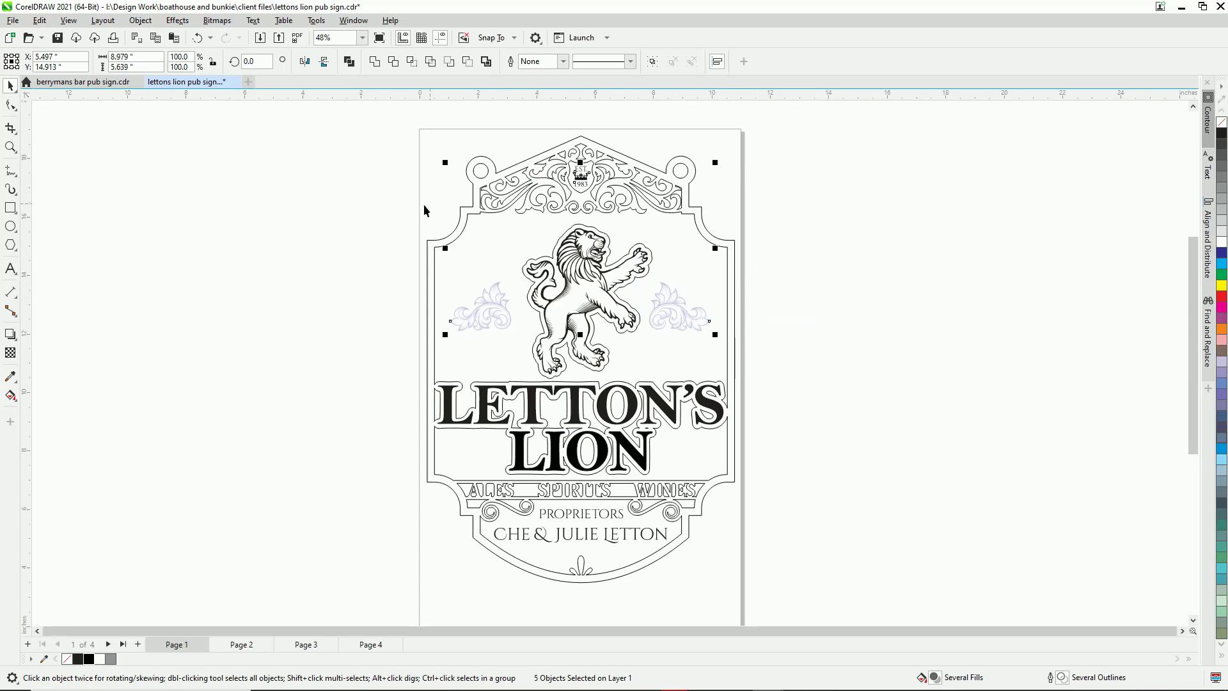
# - Reselect the whole sign group and move to Page 2
pyautogui.click(371, 213)
pyautogui.click(545, 158)
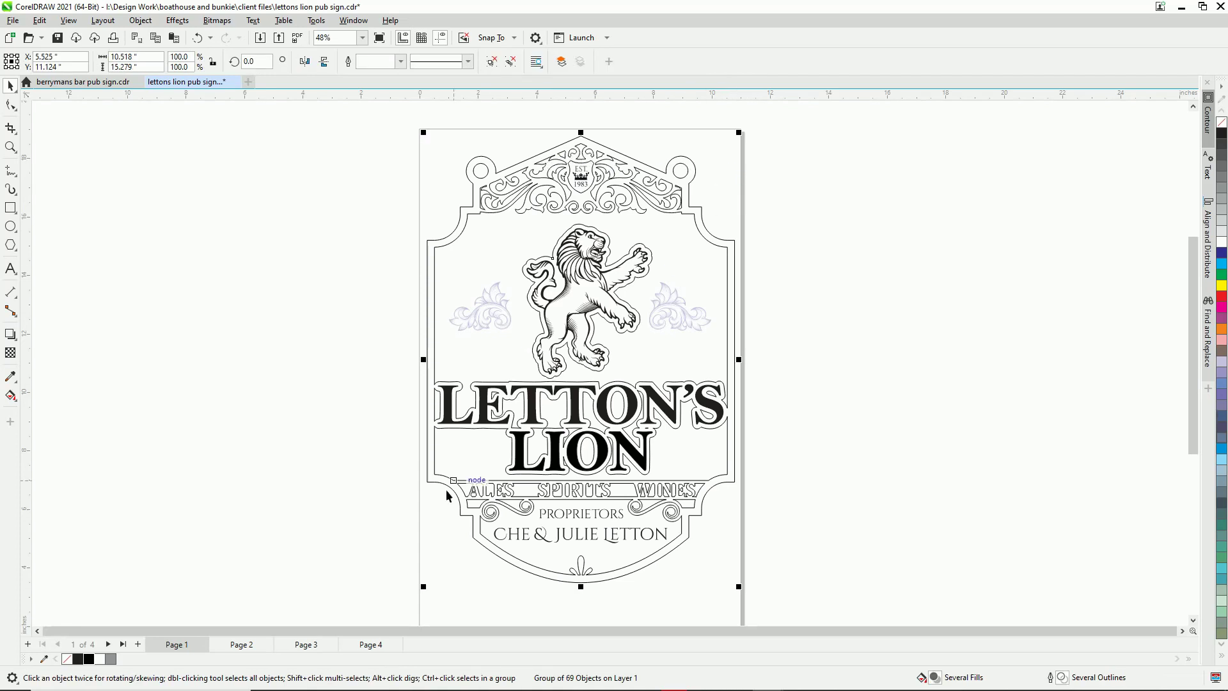
pyautogui.click(246, 643)
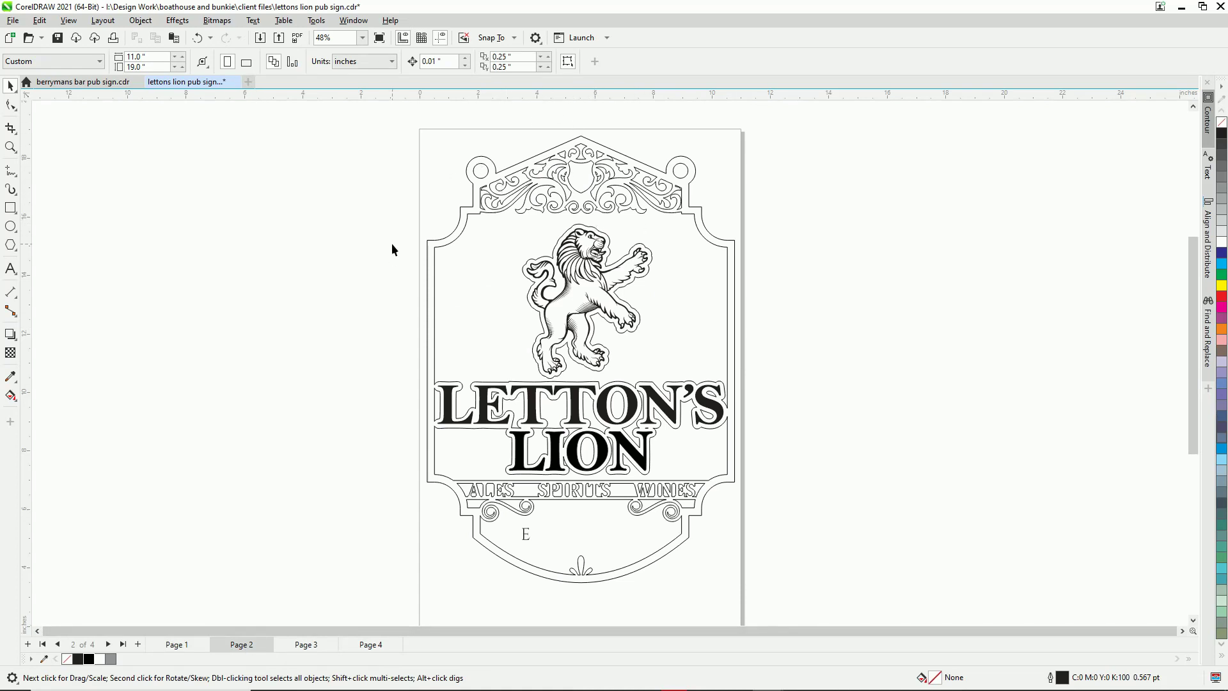
# - Delete the stray letter E below the banner and zoom in to check the lettering
pyautogui.click(524, 540)
pyautogui.press('Delete')
pyautogui.scroll(1, 504, 136)
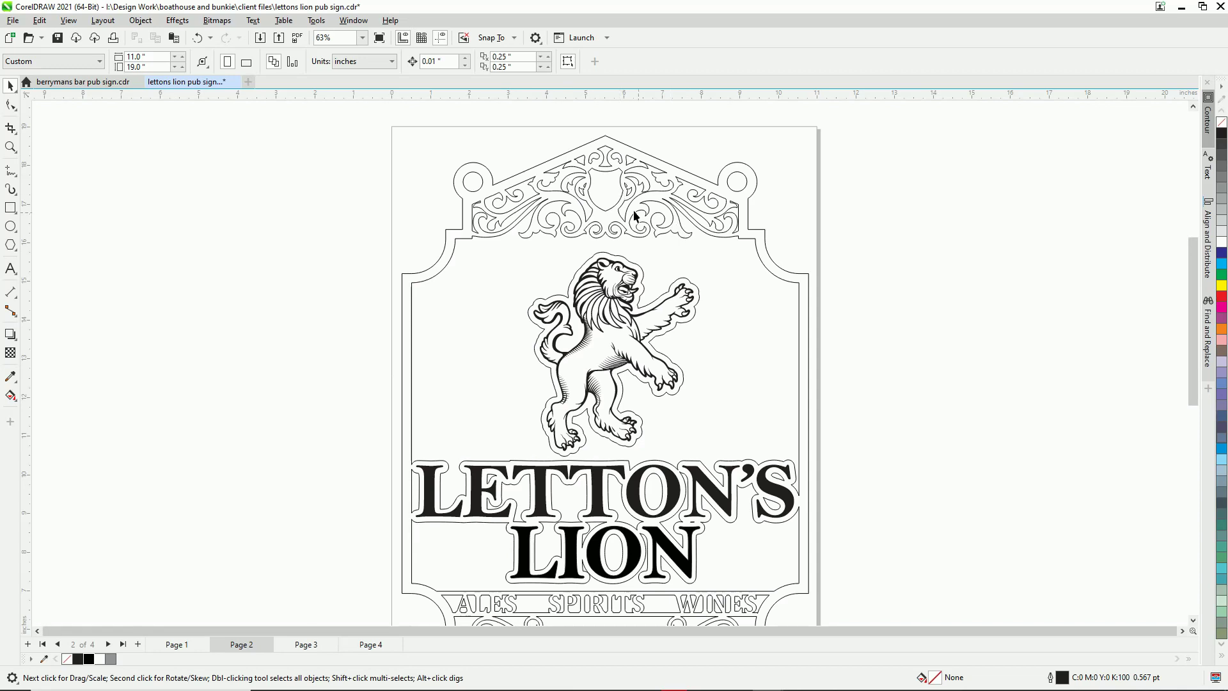
pyautogui.scroll(-1, 651, 236)
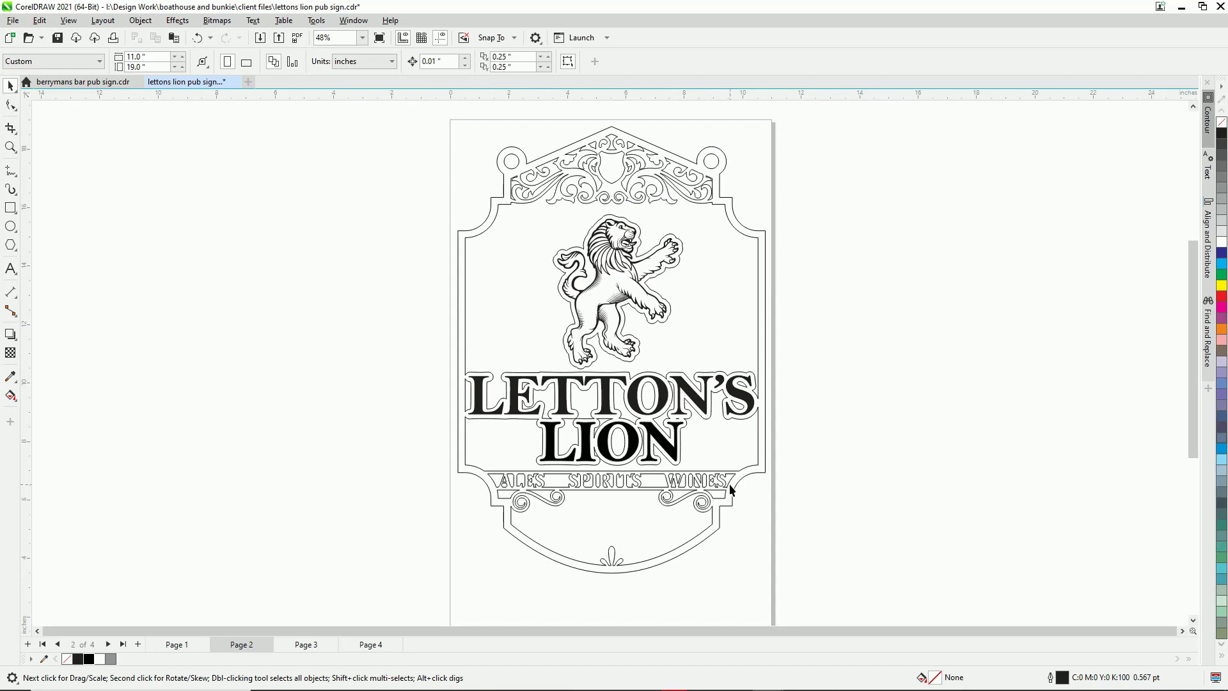
pyautogui.scroll(3, 605, 521)
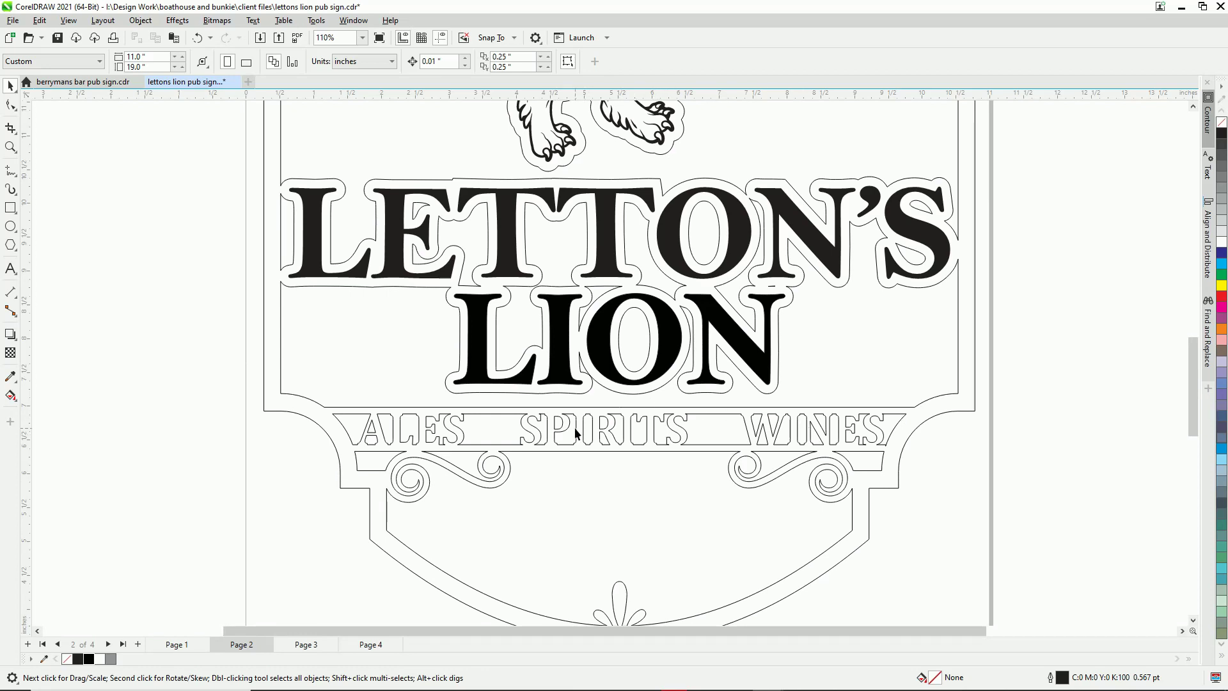
pyautogui.scroll(1, 578, 434)
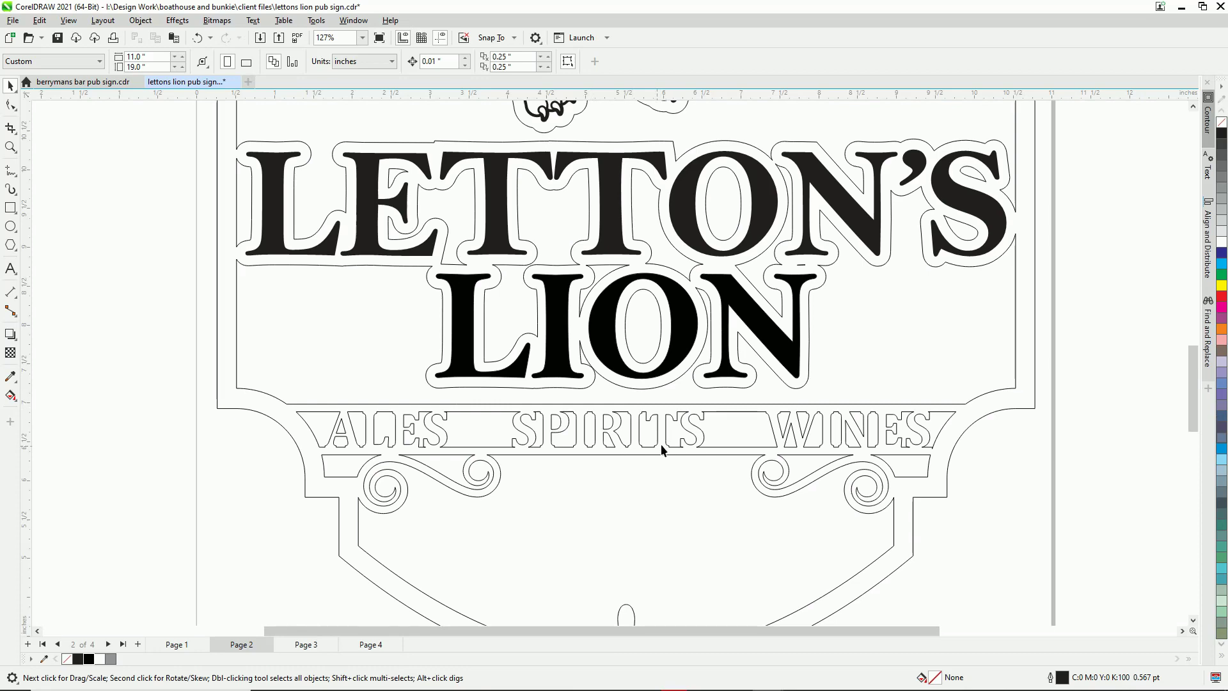
pyautogui.scroll(-2, 790, 417)
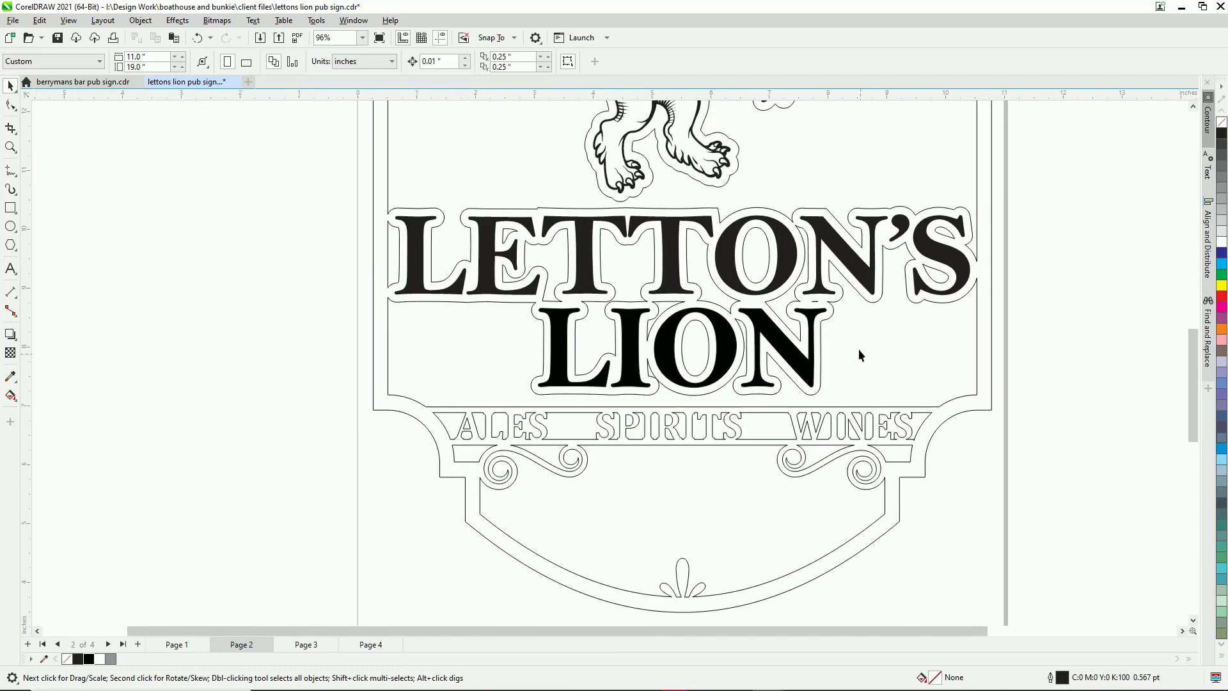
pyautogui.scroll(4, 787, 337)
pyautogui.scroll(1, 815, 367)
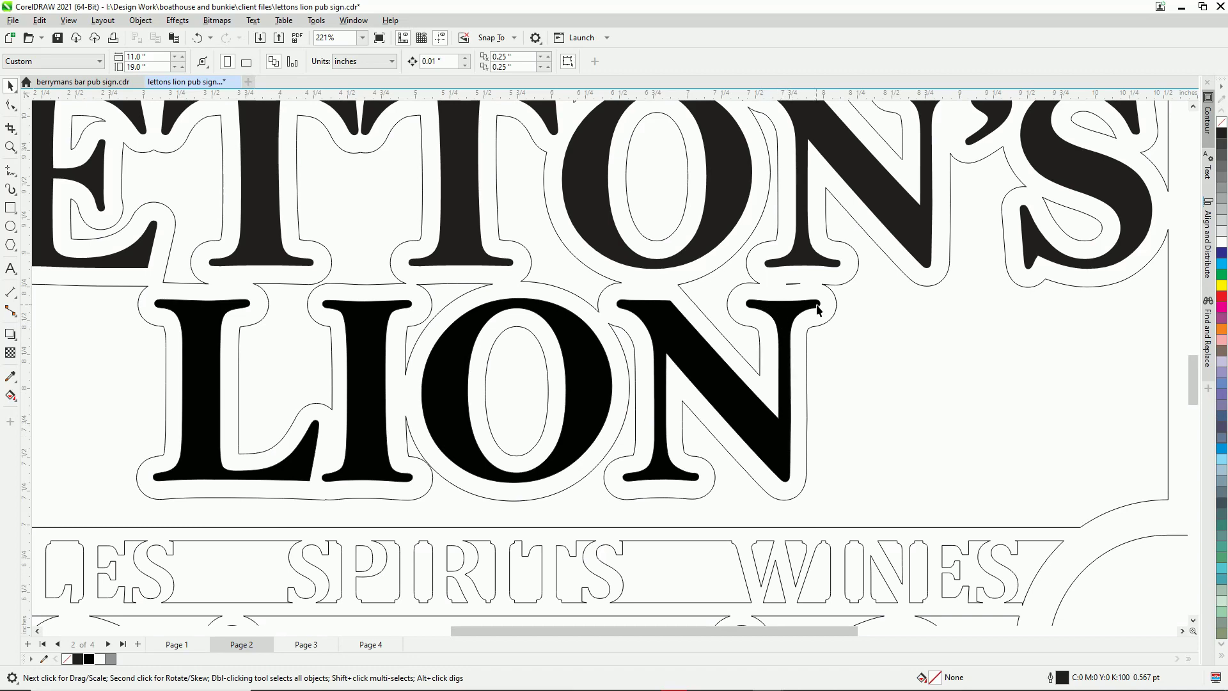
pyautogui.scroll(-4, 829, 312)
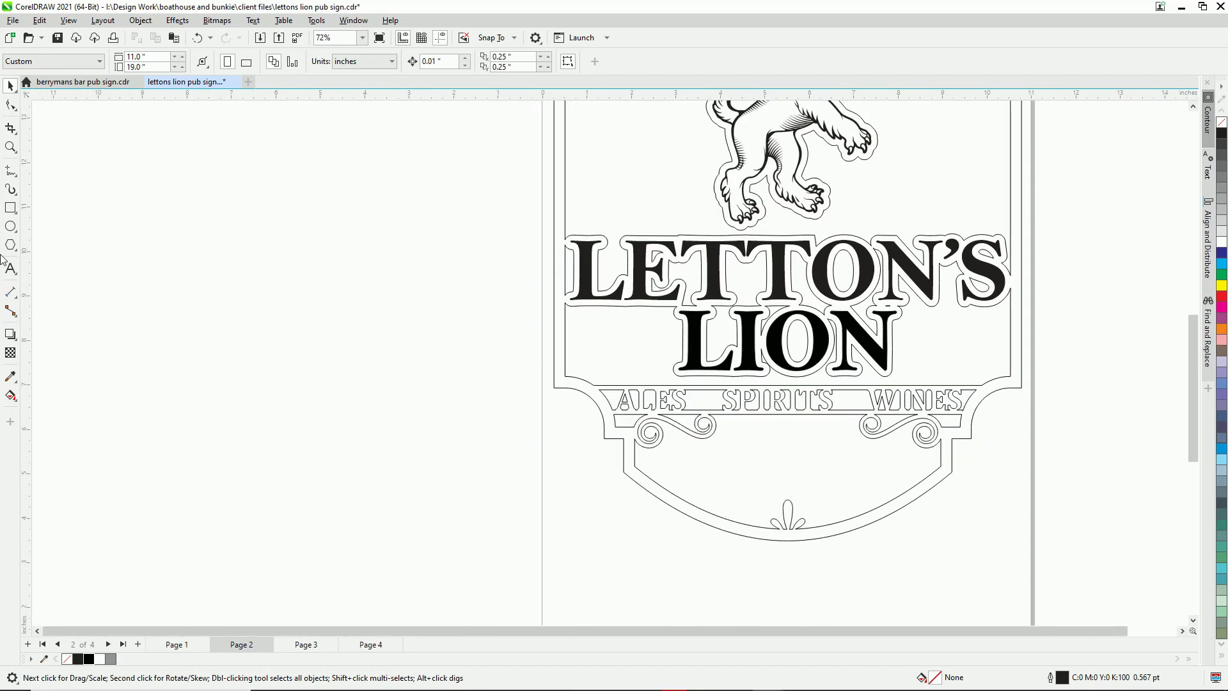
# - Add a large 'Lion' text object left of the sign, set in Alex Brush
pyautogui.click(10, 269)
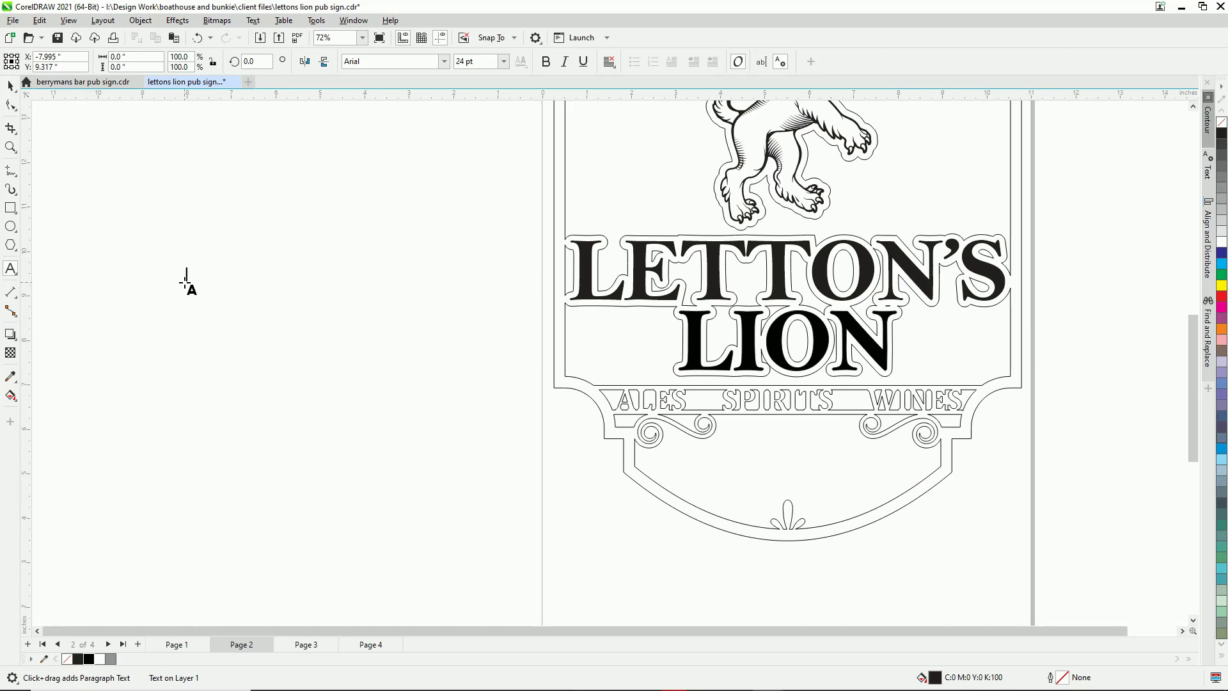
pyautogui.click(186, 282)
pyautogui.write('Lion')
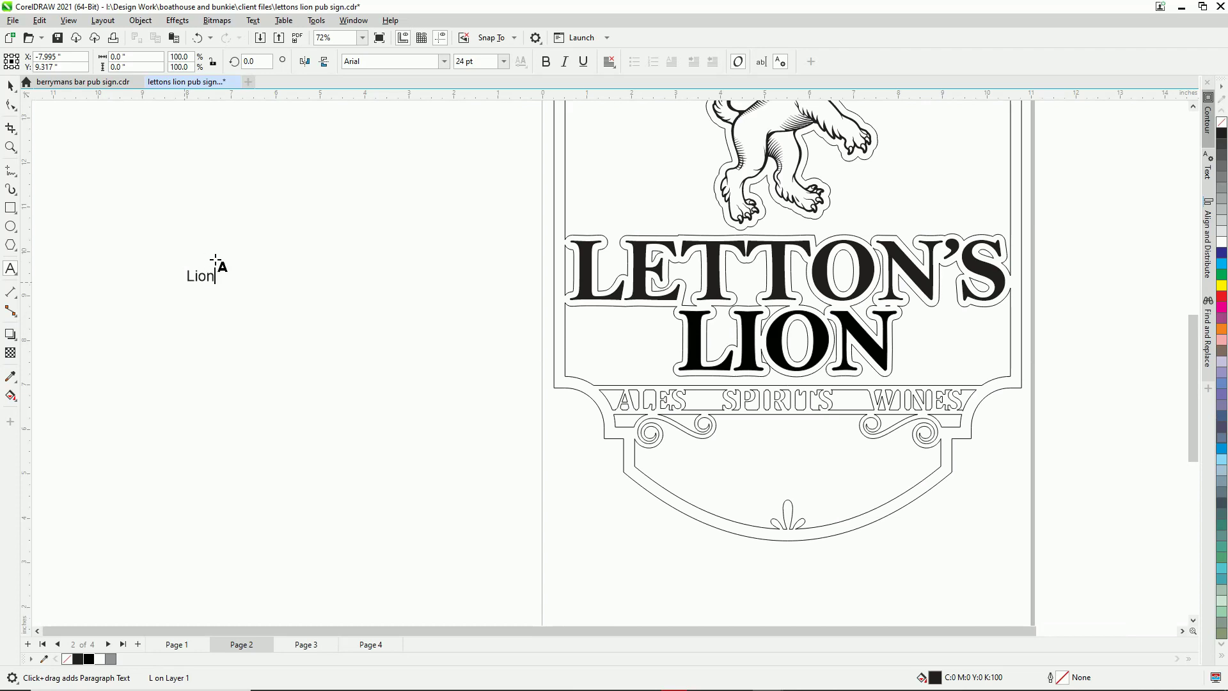
pyautogui.moveTo(220, 286); pyautogui.dragTo(403, 419)
pyautogui.click(10, 85)
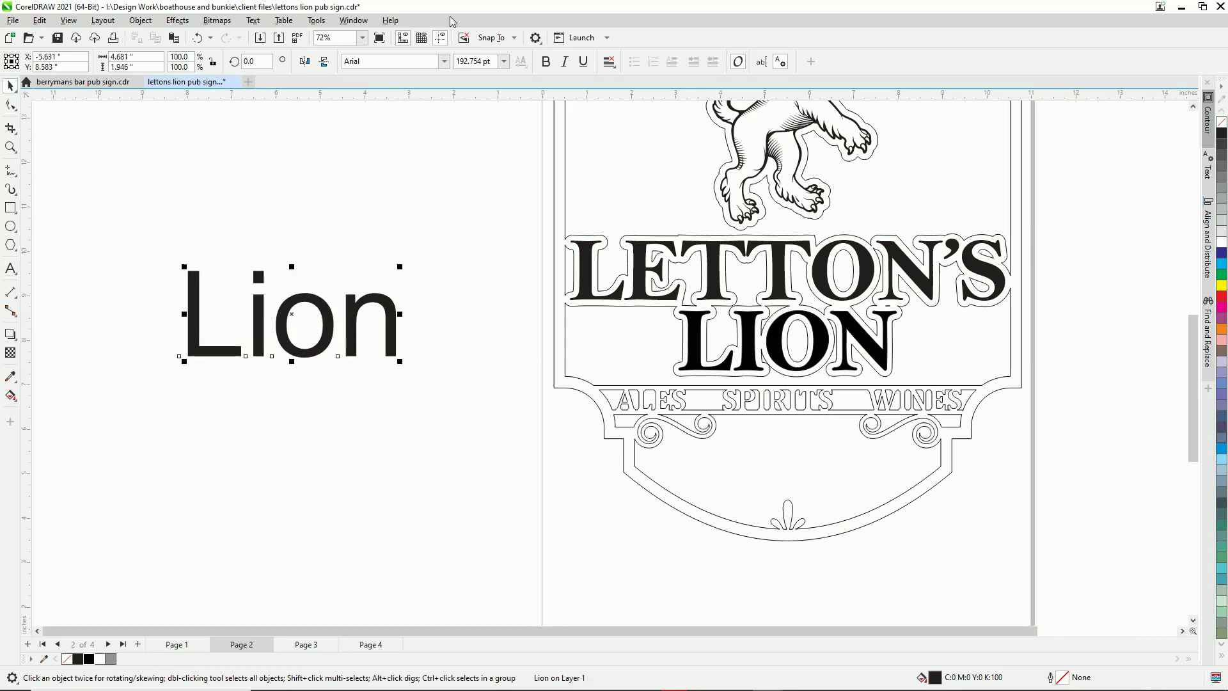
pyautogui.click(444, 61)
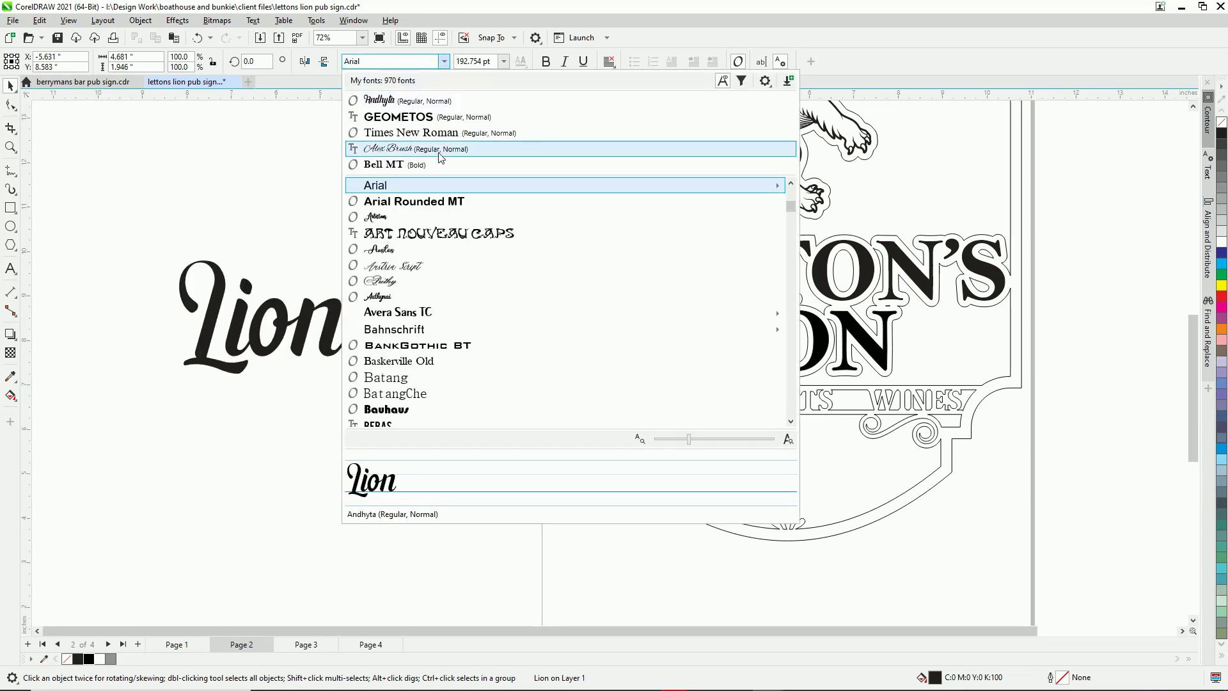
pyautogui.click(460, 148)
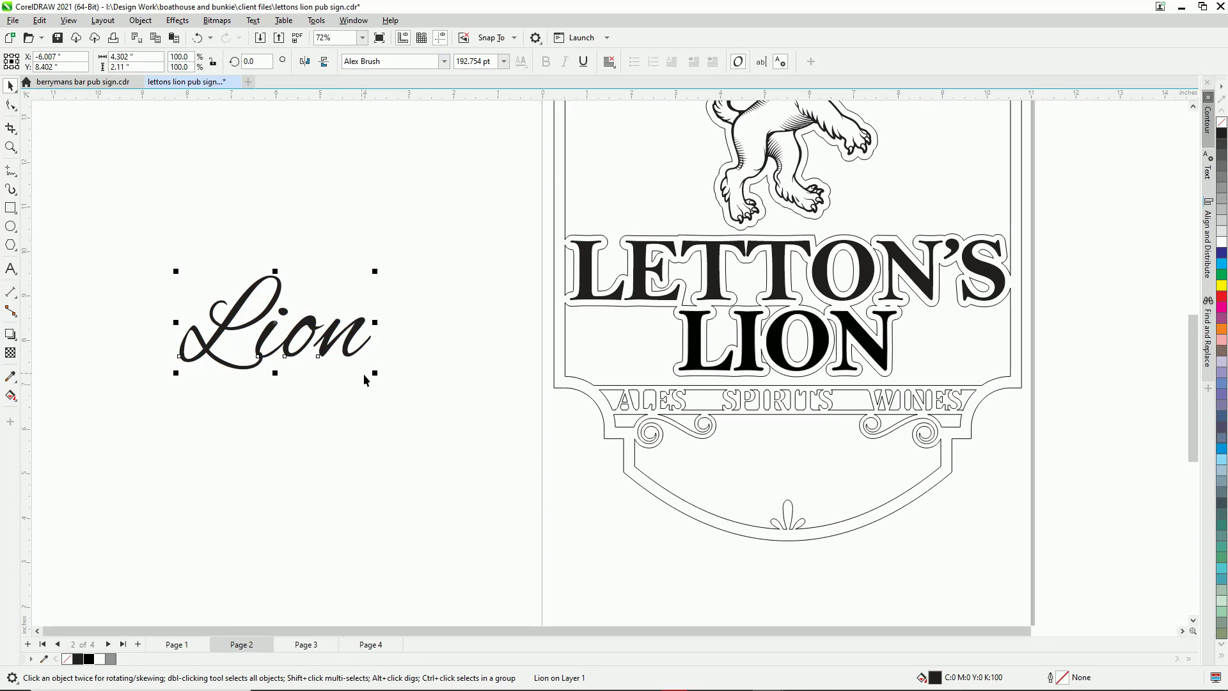
pyautogui.moveTo(375, 373); pyautogui.dragTo(452, 493)
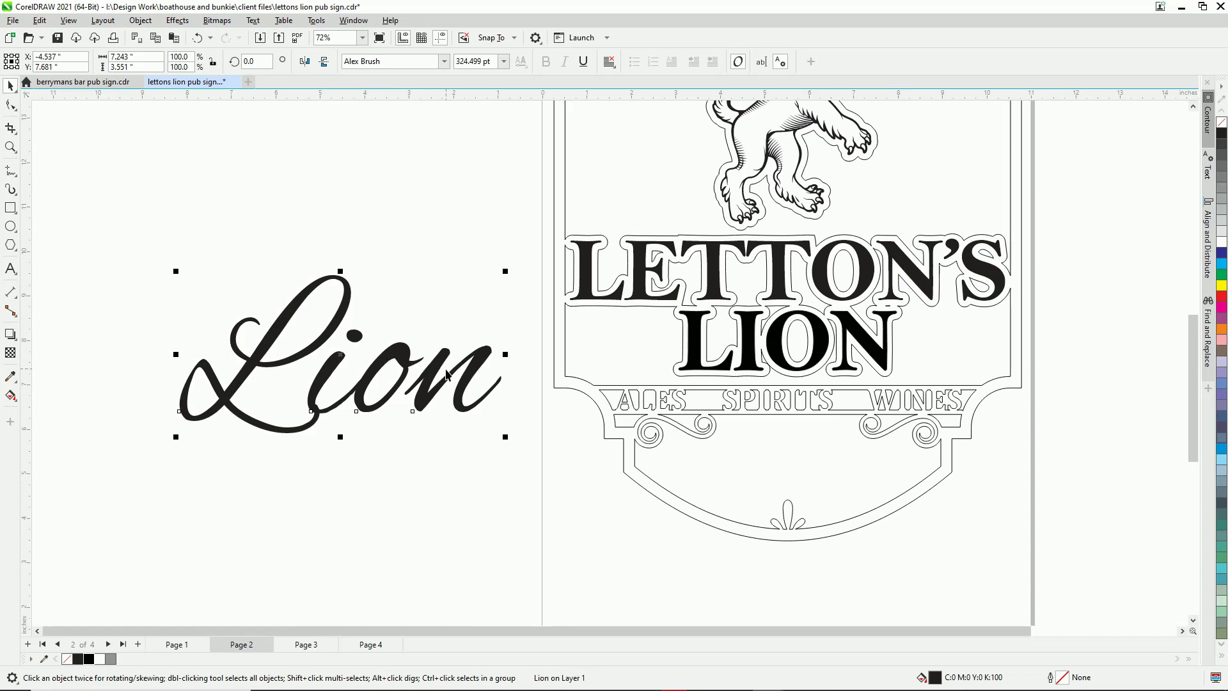
# - Draw an ellipse over the end of the n, then reselect the Lion text
pyautogui.scroll(4, 423, 361)
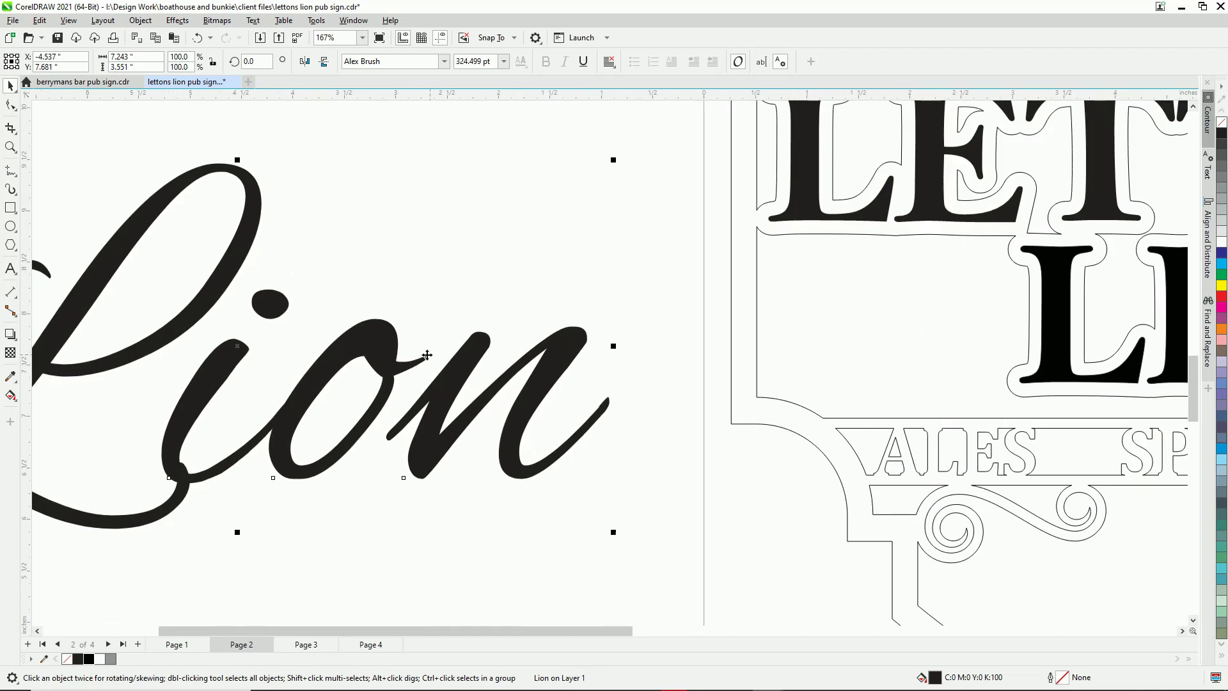
pyautogui.click(10, 226)
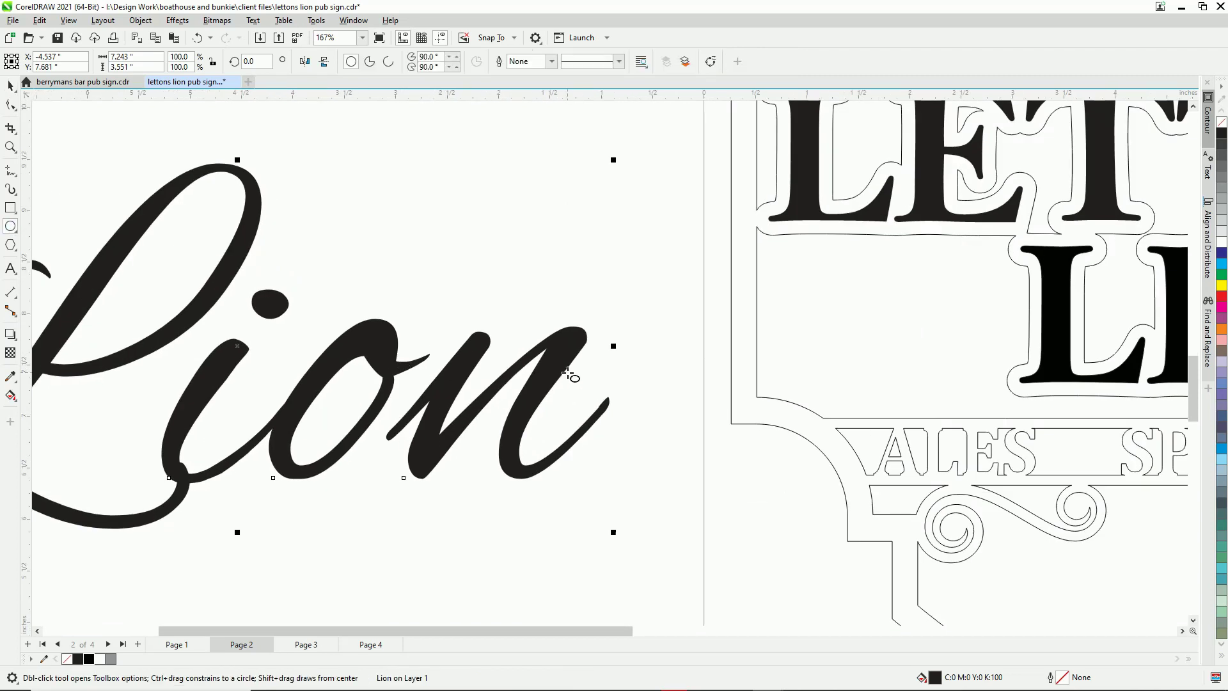
pyautogui.moveTo(646, 368); pyautogui.dragTo(541, 532)
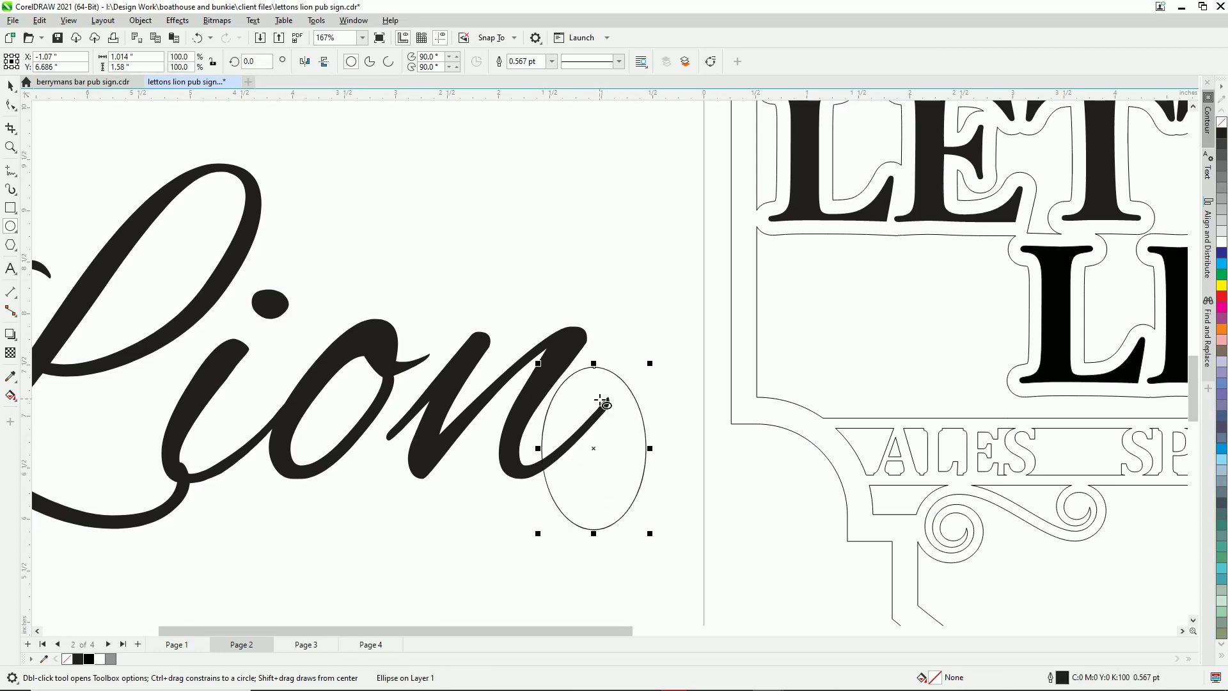
pyautogui.scroll(-2, 607, 406)
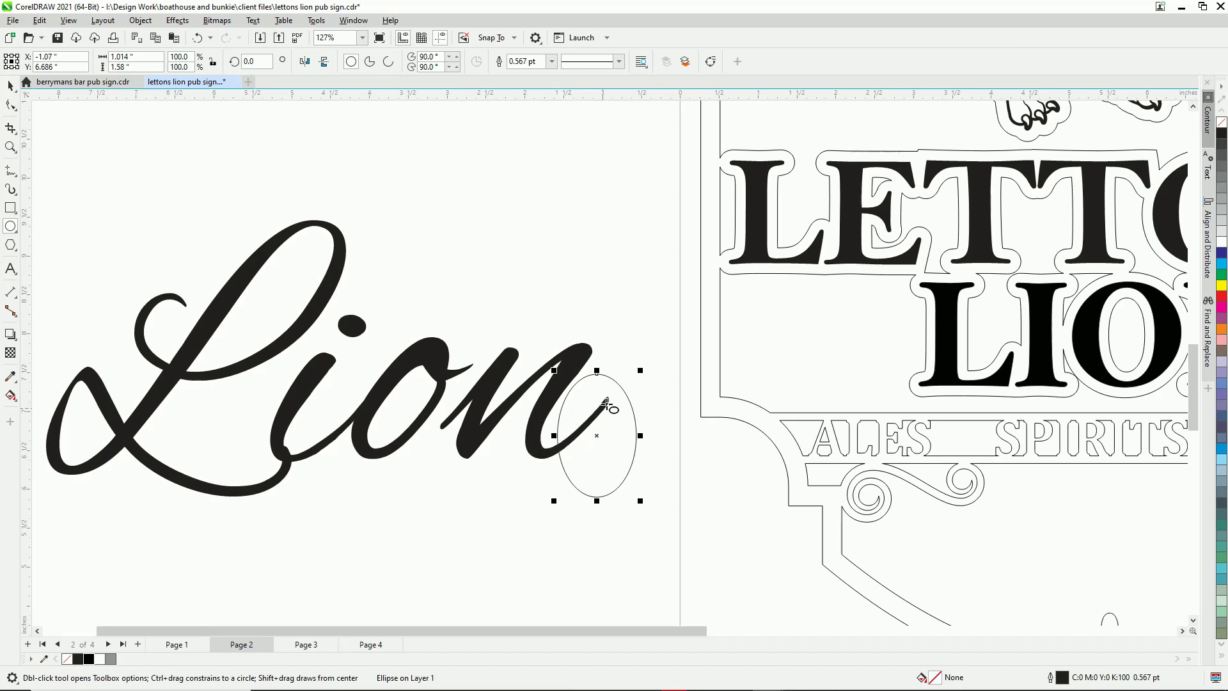
pyautogui.scroll(-2, 384, 396)
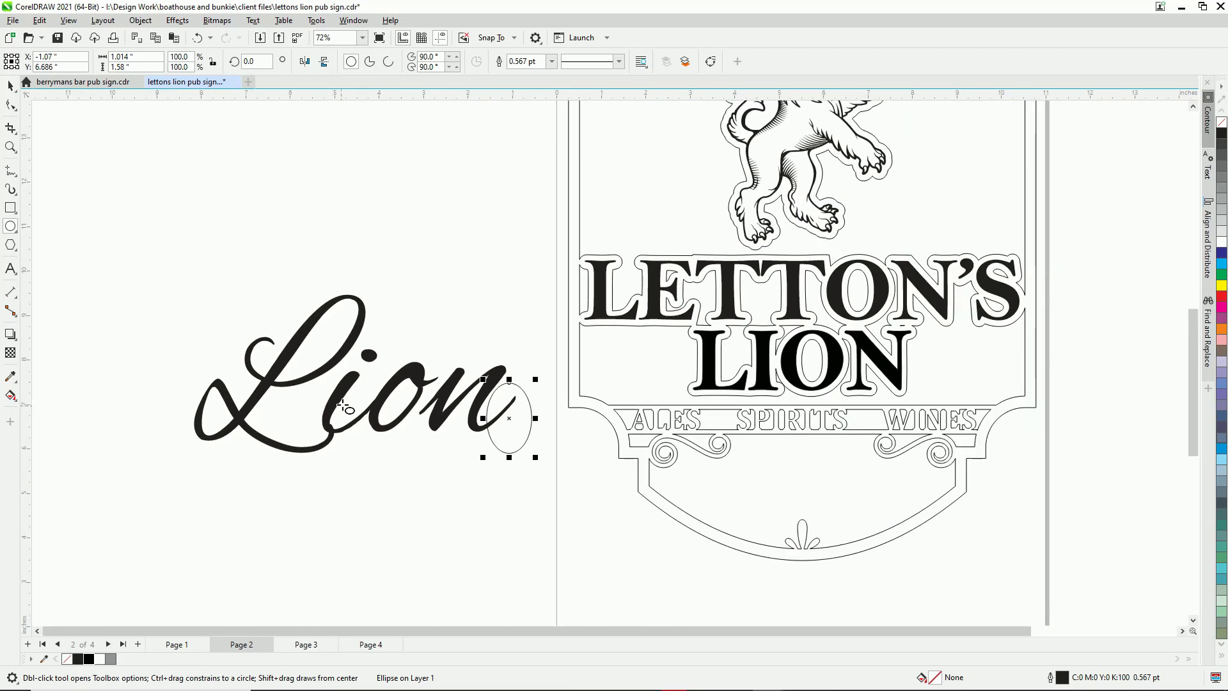
pyautogui.press('space')
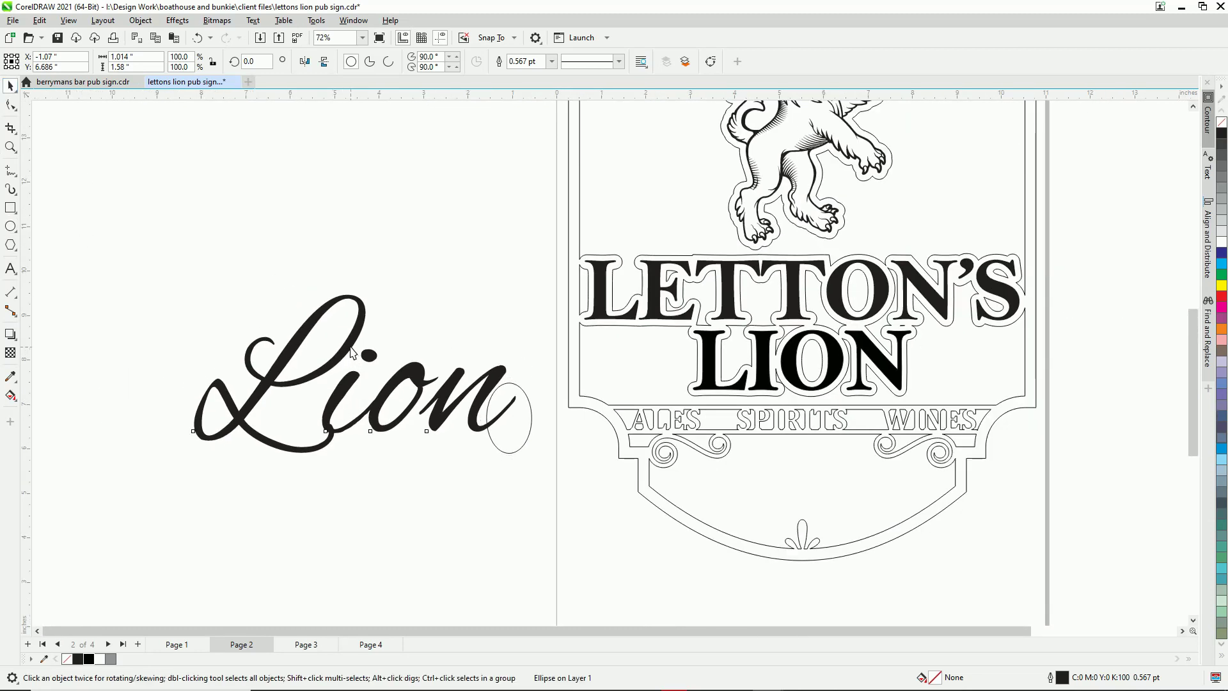
pyautogui.click(357, 354)
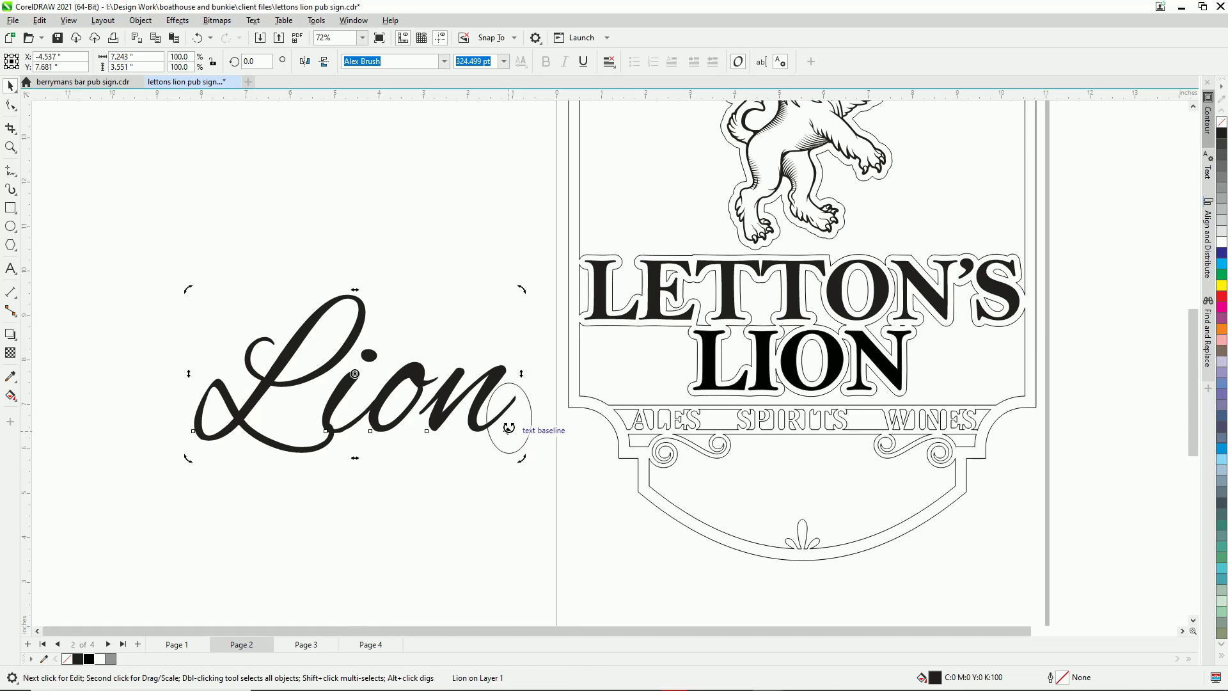
# - Delete the small oval at the end of the n and select the script Lion text
pyautogui.click(524, 444)
pyautogui.press('Delete')
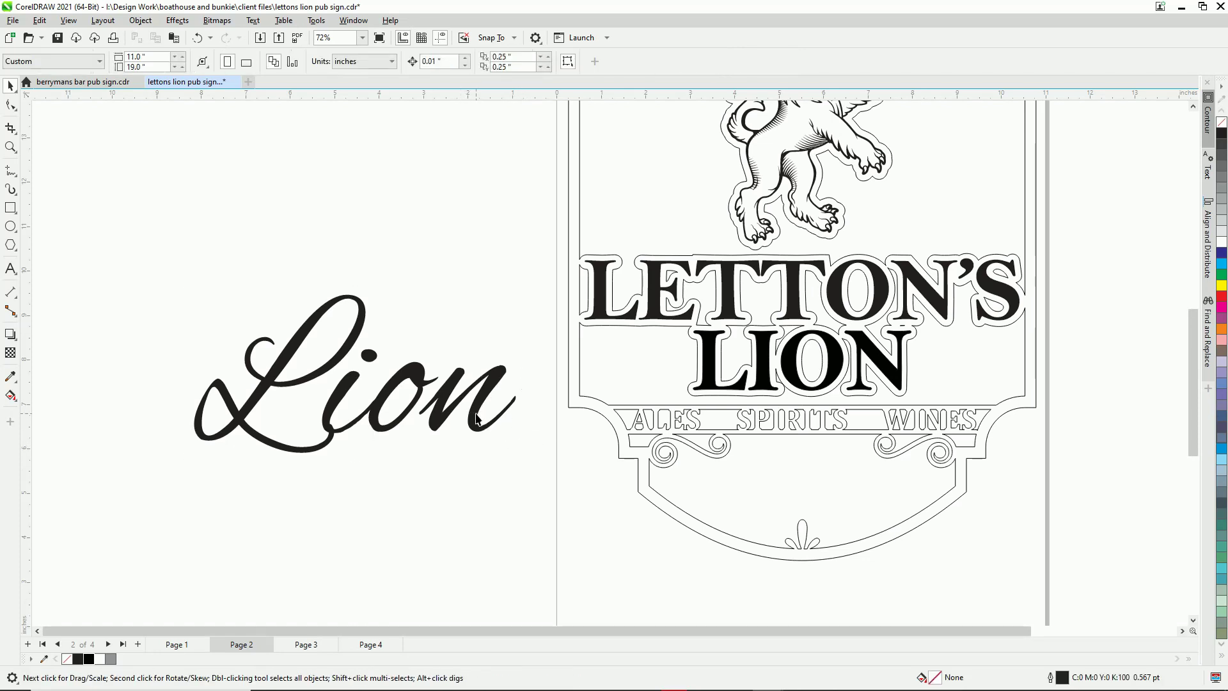
pyautogui.click(474, 417)
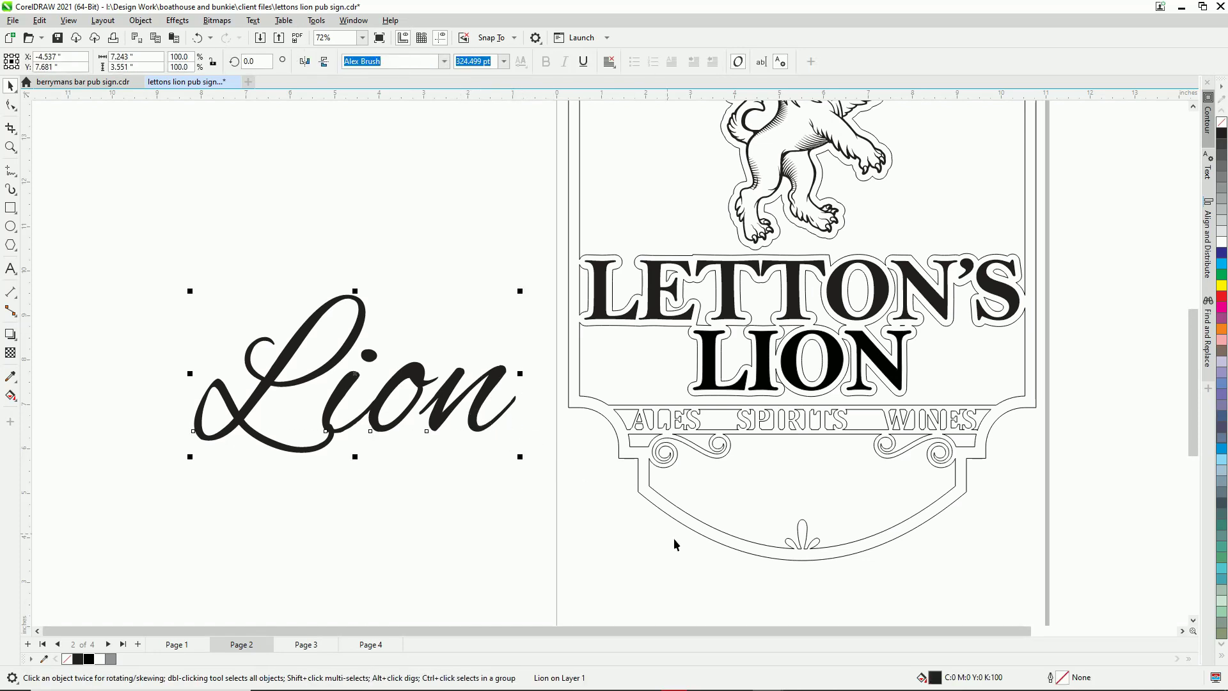
# - Try a 2.0 pt outline width on Lion, cancel it, and zoom in on WINES
pyautogui.doubleClick(1066, 683)
pyautogui.moveTo(628, 244); pyautogui.dragTo(849, 189)
pyautogui.click(756, 245)
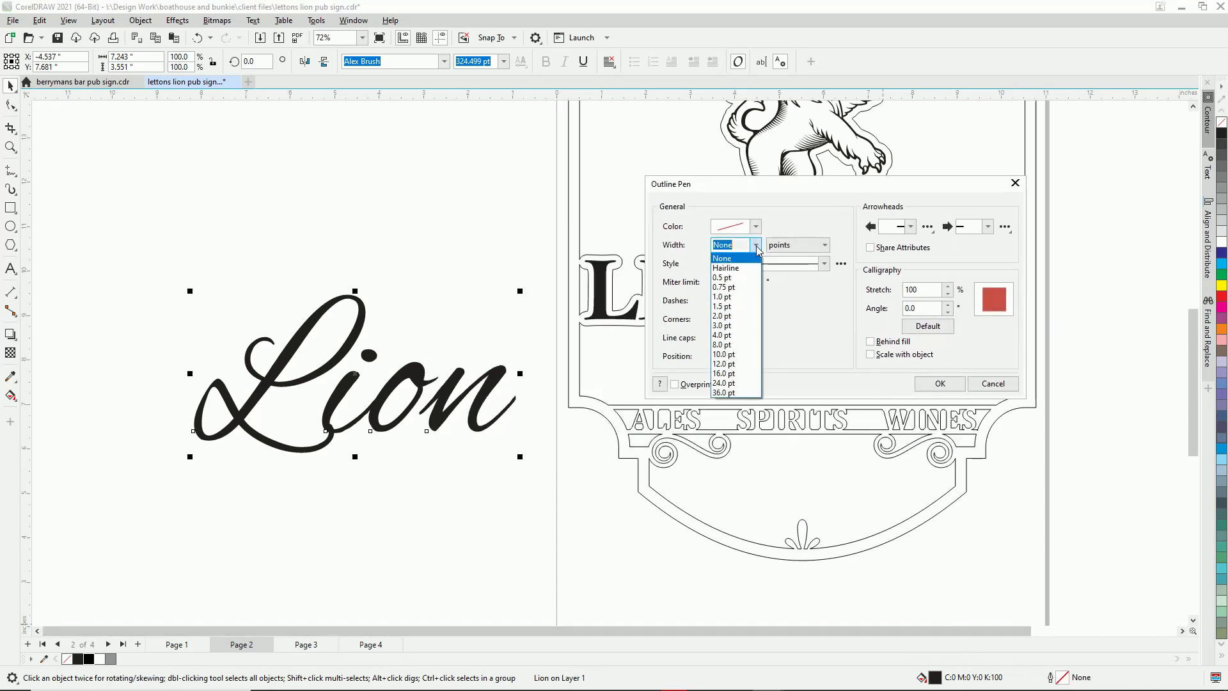
pyautogui.click(733, 316)
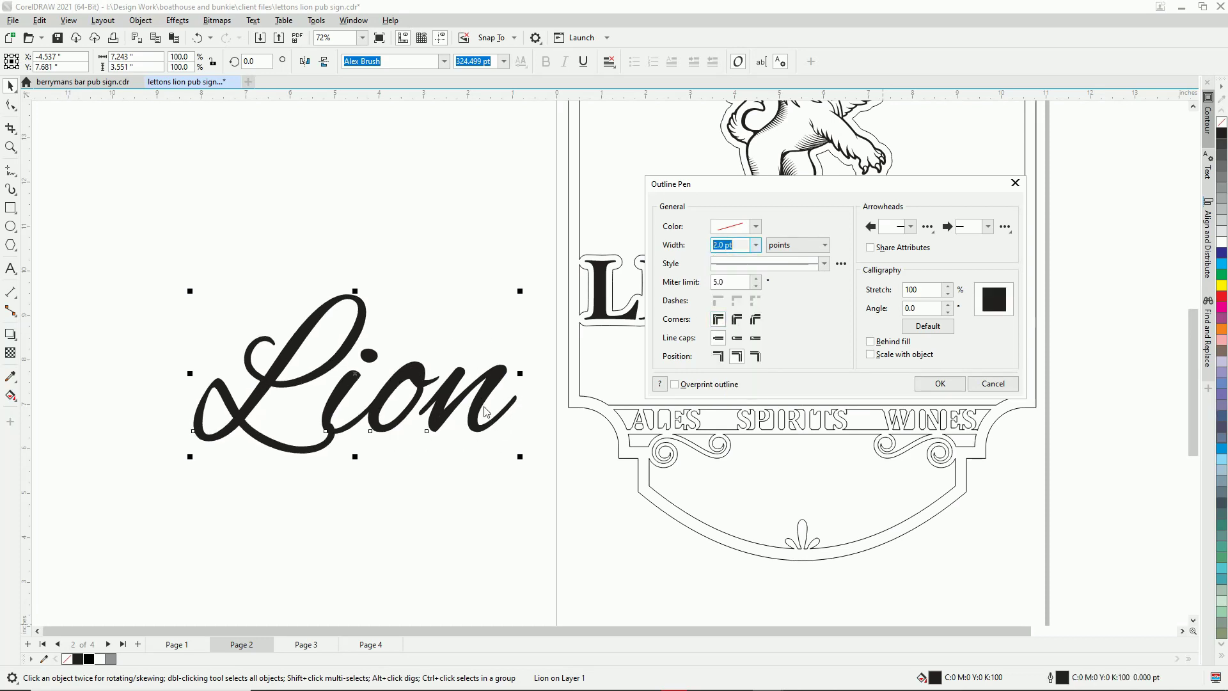
pyautogui.click(994, 383)
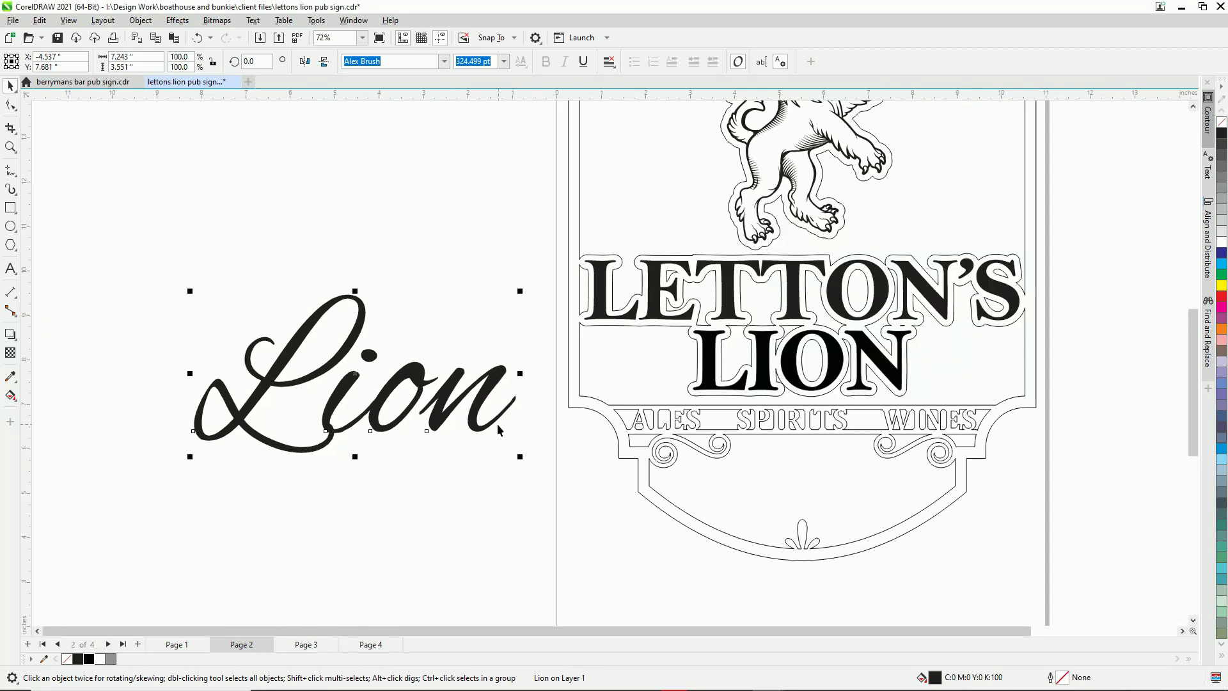
pyautogui.scroll(2, 498, 430)
pyautogui.scroll(-3, 383, 443)
pyautogui.scroll(3, 996, 443)
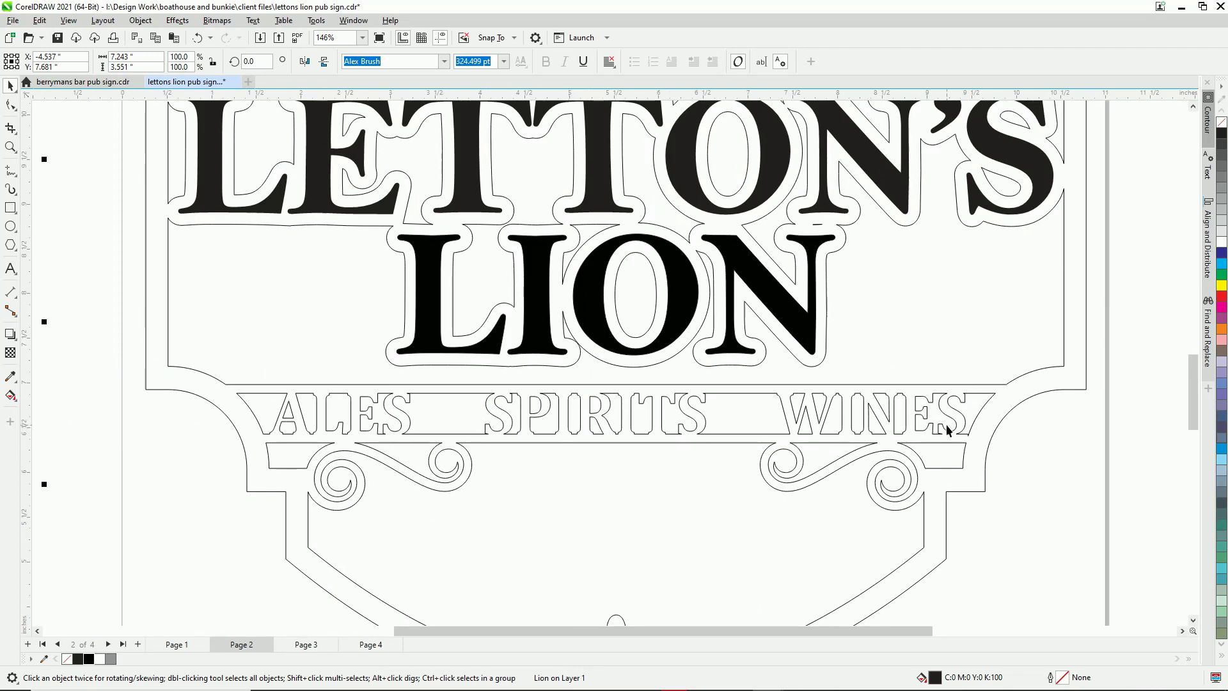
pyautogui.scroll(4, 900, 417)
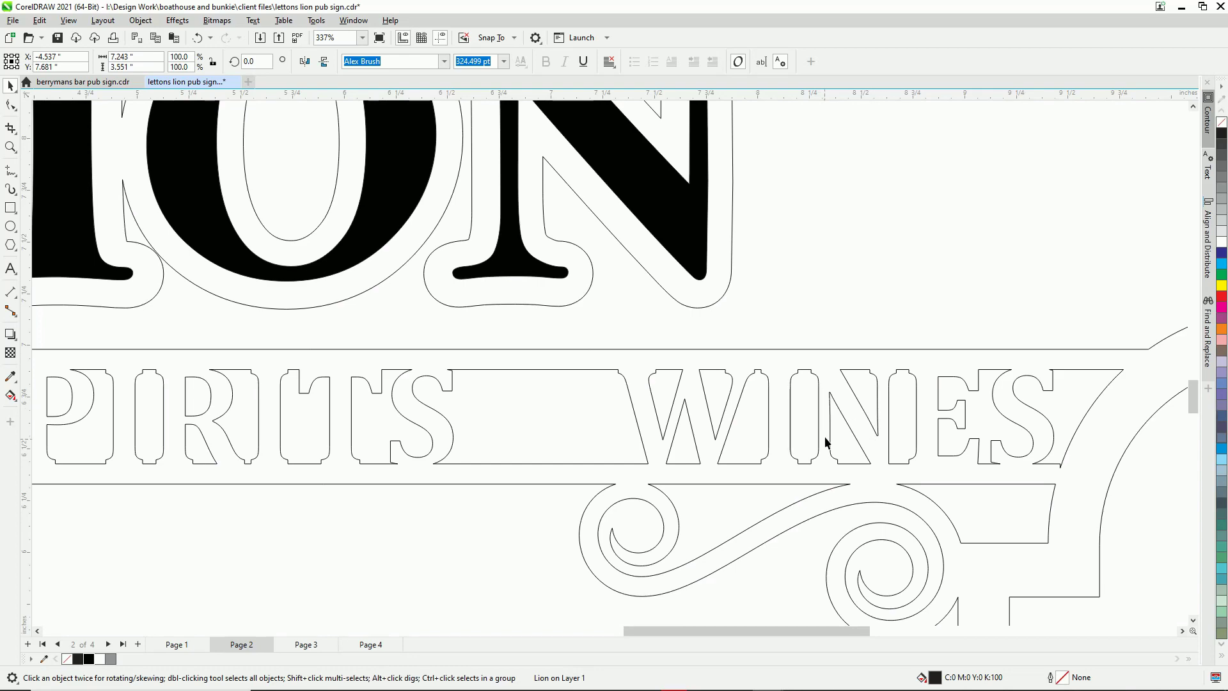
pyautogui.scroll(-5, 830, 427)
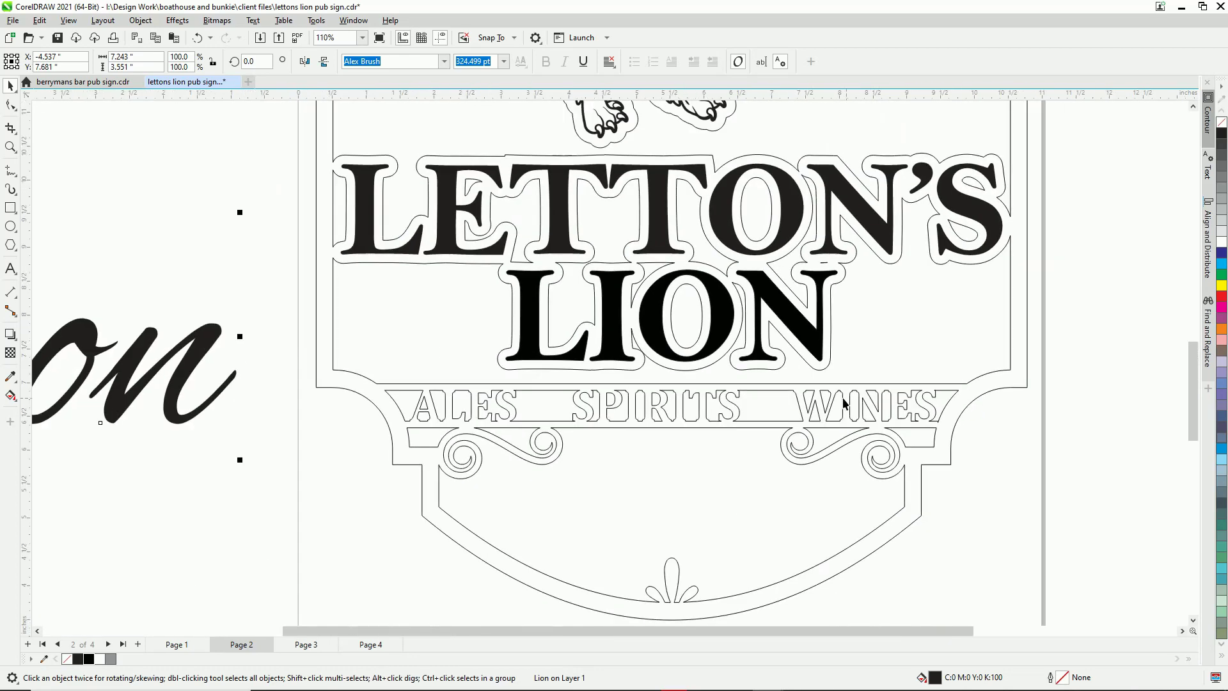
# - Delete the script Lion word and zoom out to view the whole Page 2 sign
pyautogui.scroll(-2, 638, 467)
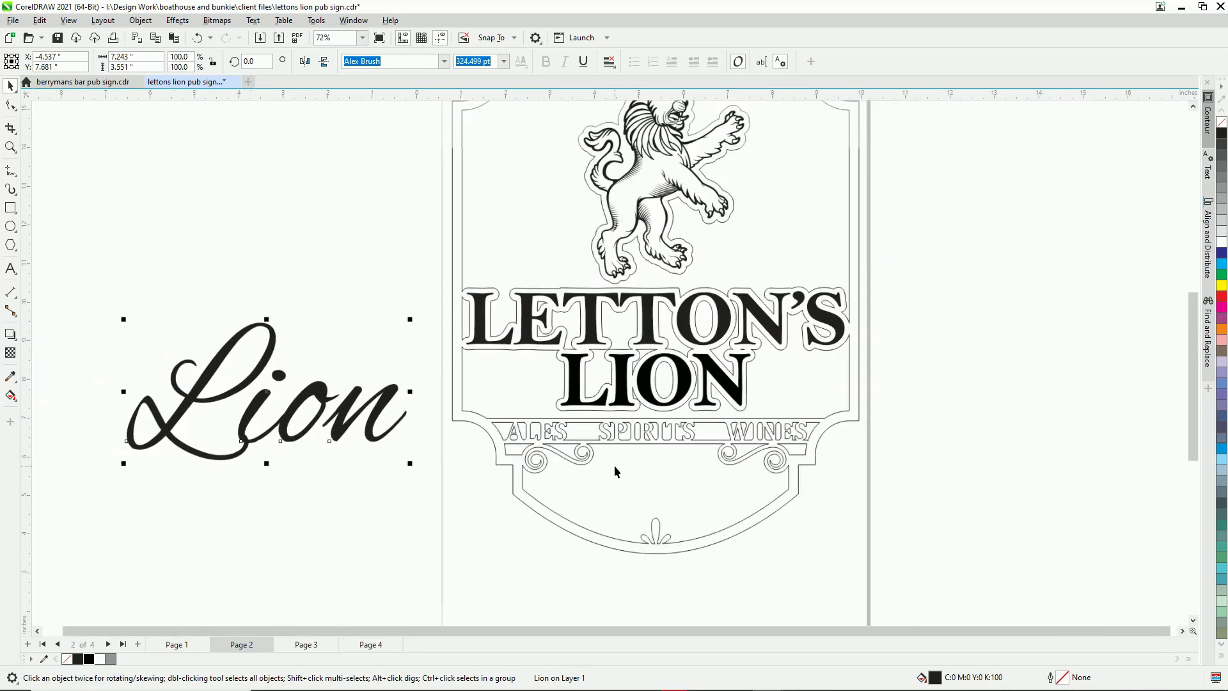
pyautogui.press('Delete')
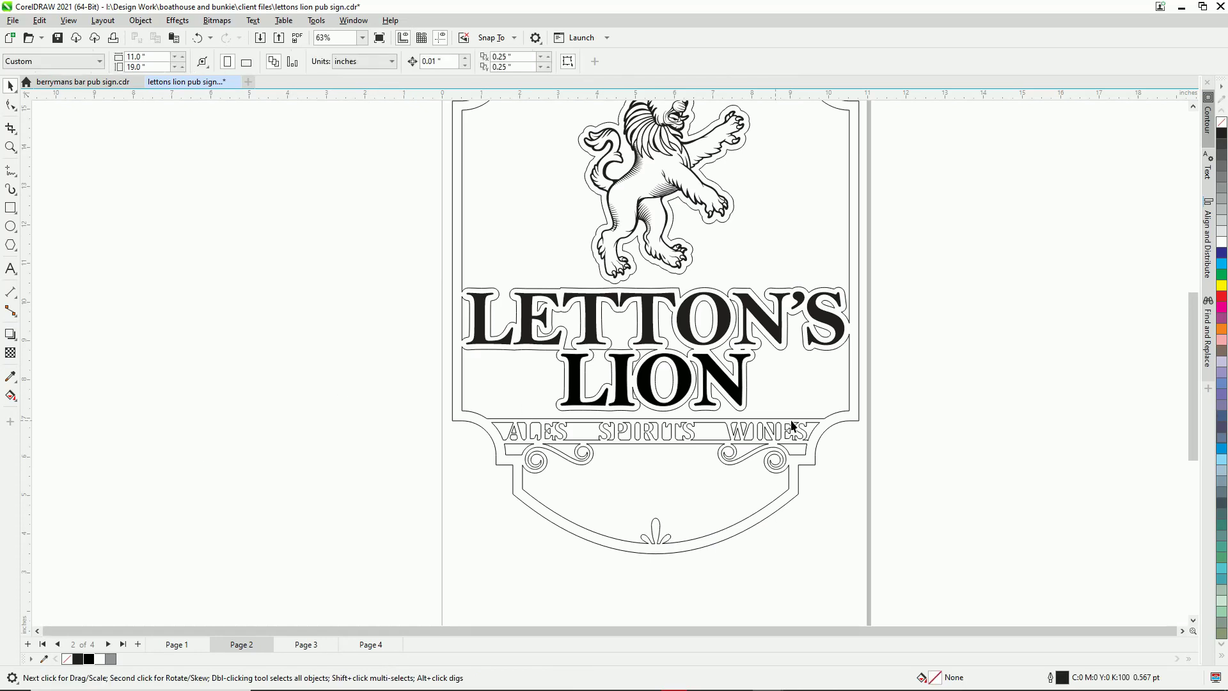
pyautogui.scroll(1, 719, 477)
pyautogui.scroll(2, 719, 474)
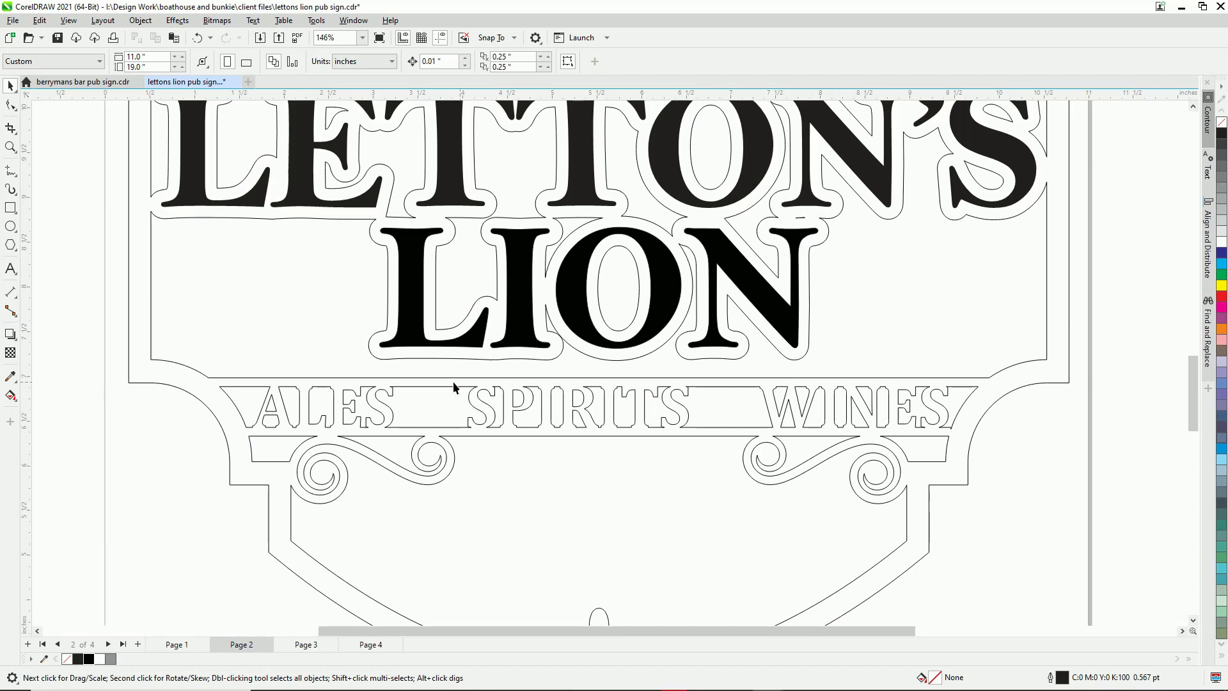
pyautogui.scroll(-5, 537, 410)
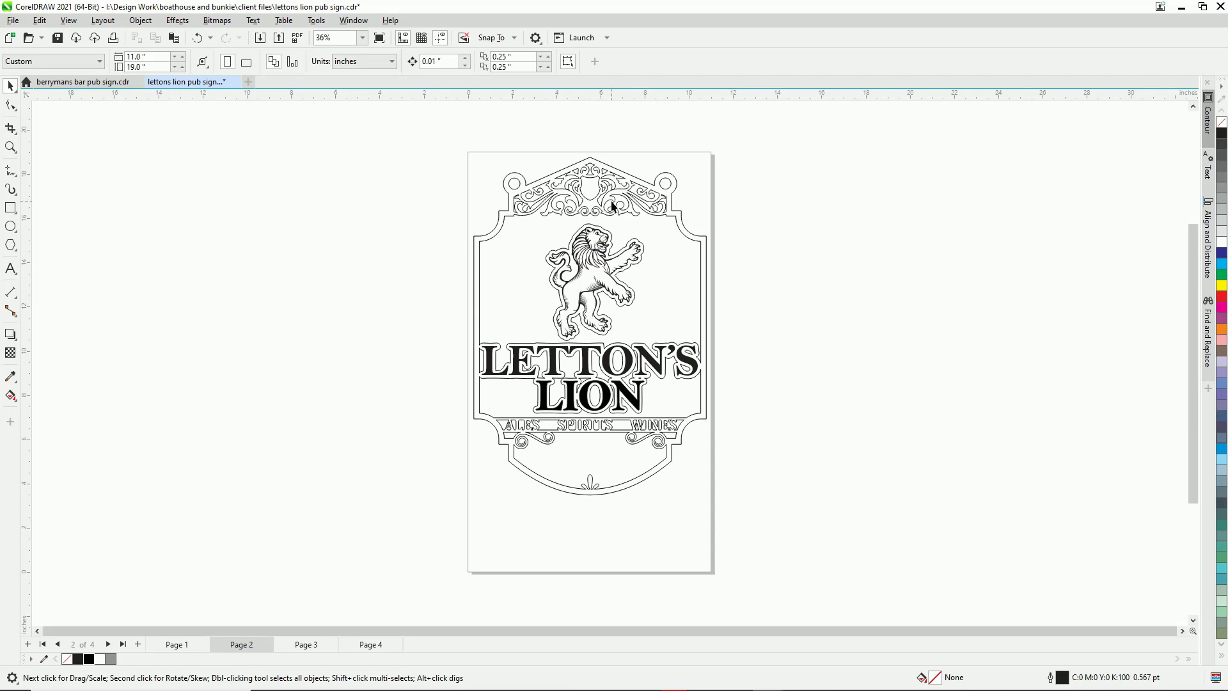
# - Flip between Page 1 and Page 2 to compare the sign versions, ending on Page 1
pyautogui.scroll(2, 612, 206)
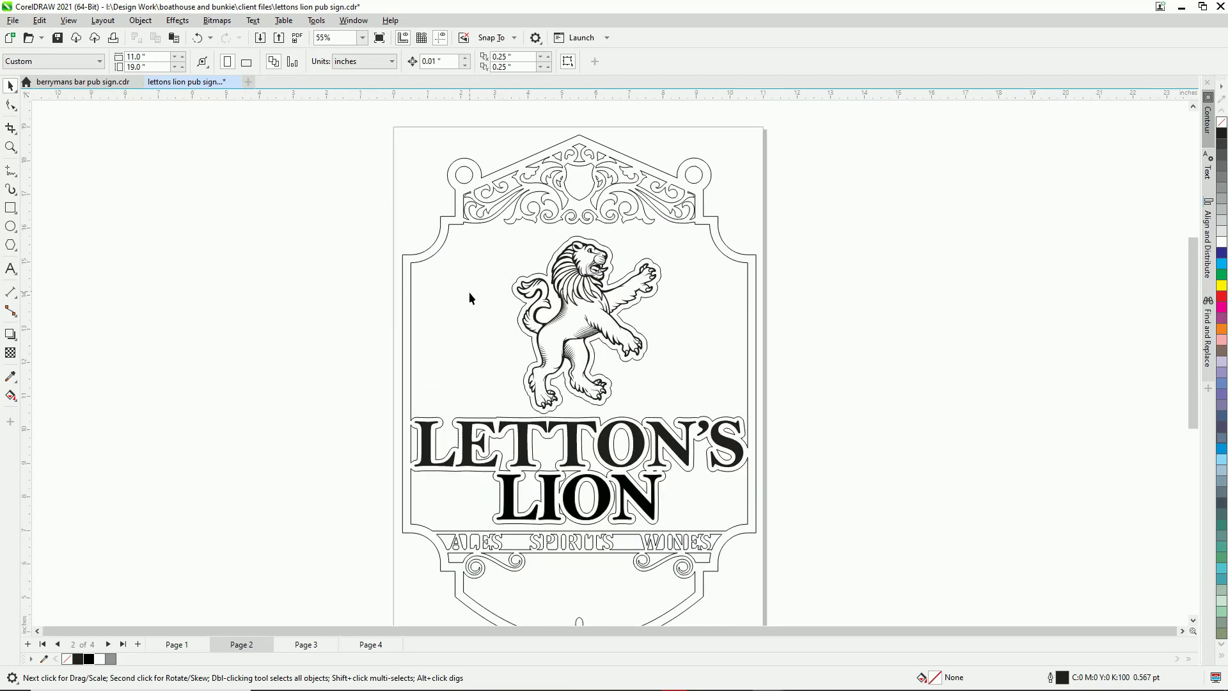
pyautogui.click(167, 646)
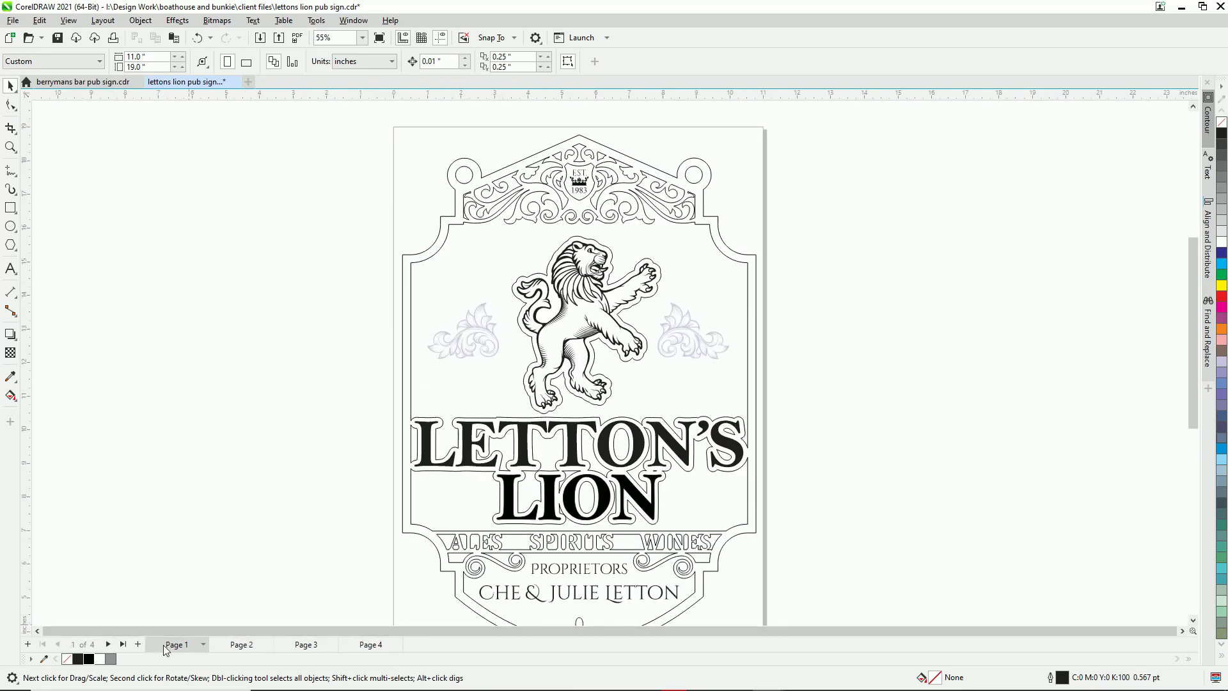
pyautogui.click(238, 645)
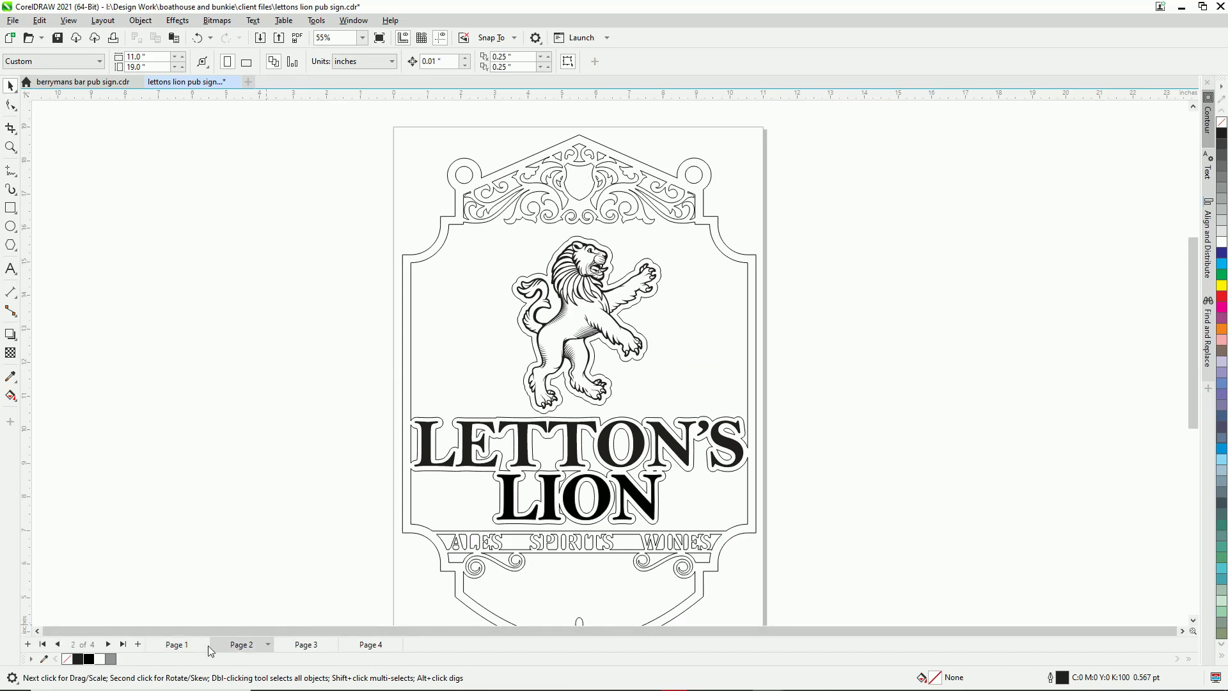
pyautogui.click(176, 646)
pyautogui.click(236, 645)
pyautogui.click(174, 646)
pyautogui.click(239, 646)
pyautogui.click(178, 646)
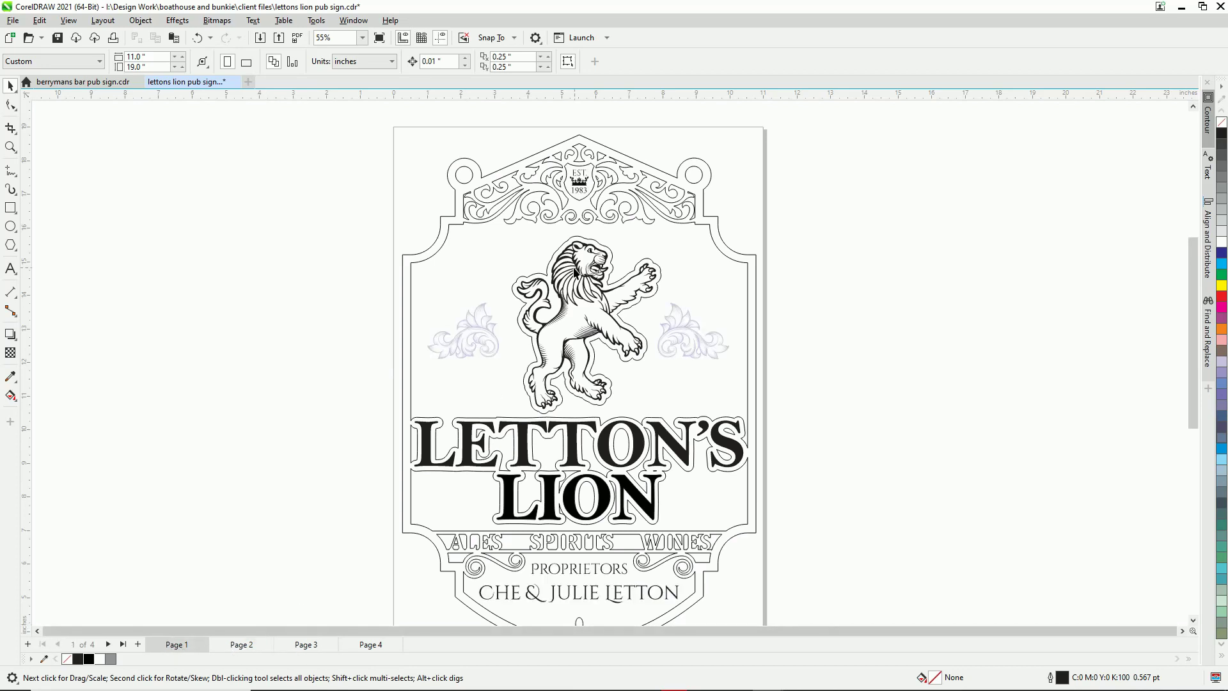
pyautogui.scroll(-1, 624, 232)
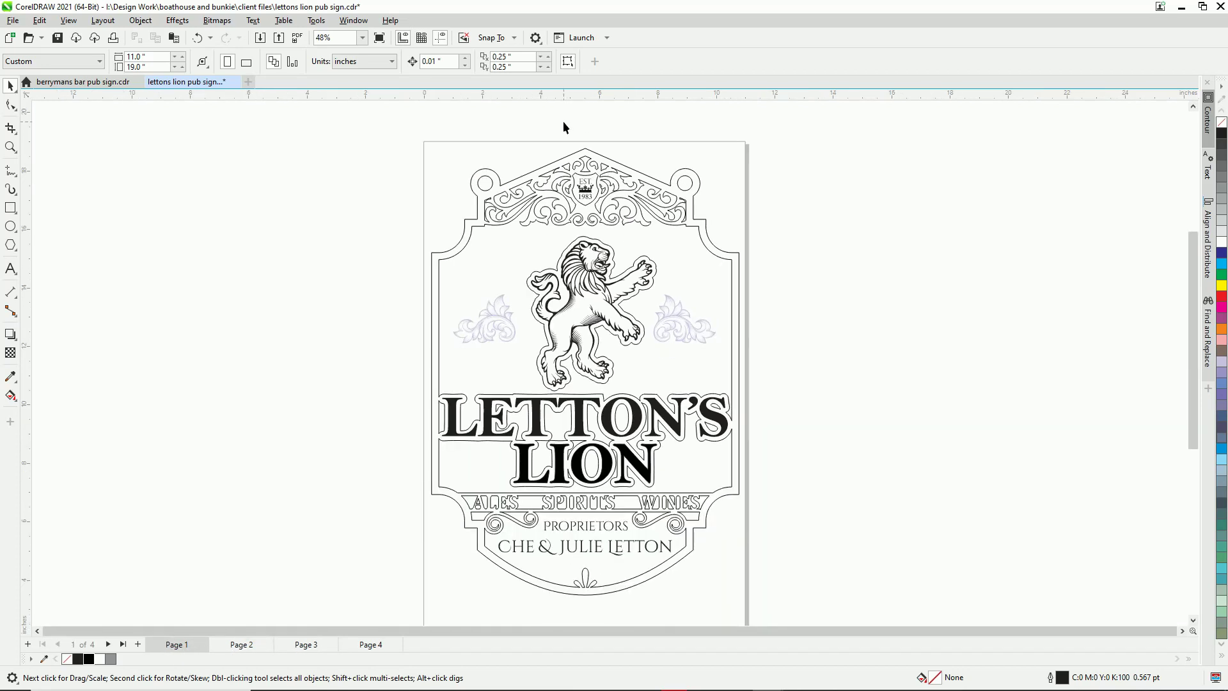
# - Select the EST 1983 crest, both flourishes and the two proprietors text lines on Page 1
pyautogui.moveTo(560, 123); pyautogui.dragTo(613, 218)
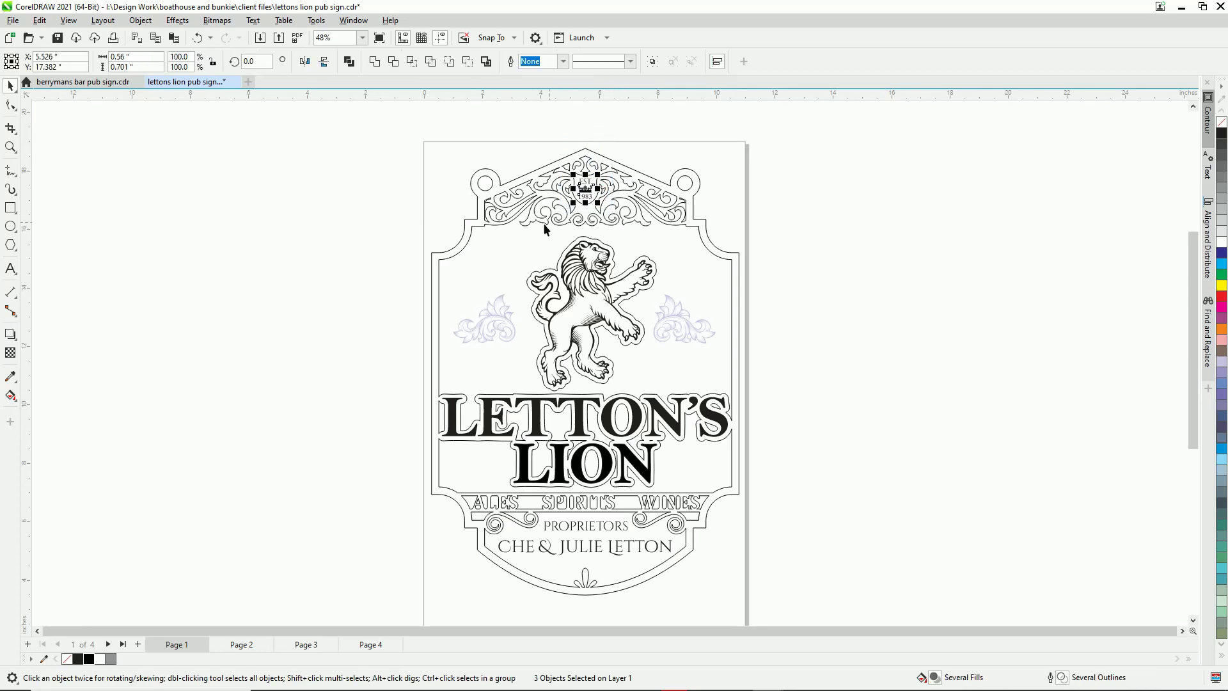
pyautogui.keyDown('shift'); pyautogui.click(496, 320); pyautogui.keyUp('shift')
pyautogui.keyDown('shift'); pyautogui.click(685, 325); pyautogui.keyUp('shift')
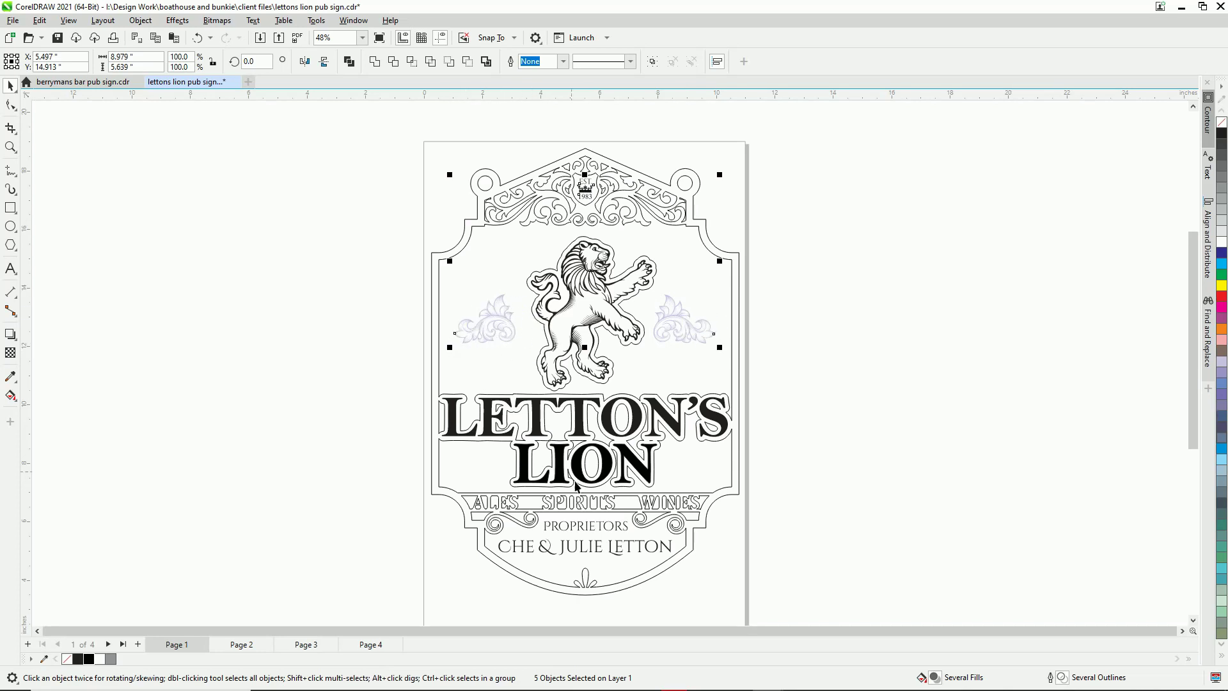
pyautogui.keyDown('shift'); pyautogui.click(569, 526); pyautogui.keyUp('shift')
pyautogui.keyDown('shift'); pyautogui.click(562, 551); pyautogui.keyUp('shift')
# - Paste the copied crest, flourishes and lettering onto the blank Page 3
pyautogui.click(307, 646)
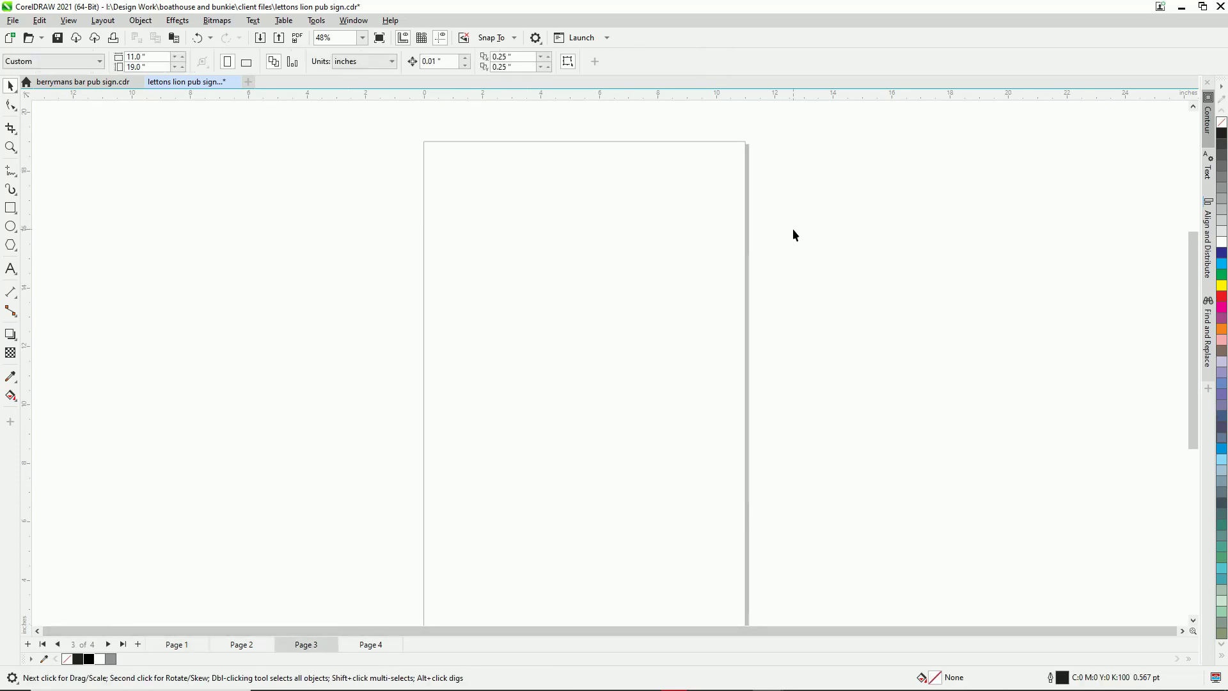
pyautogui.hotkey('ctrl', 'v')
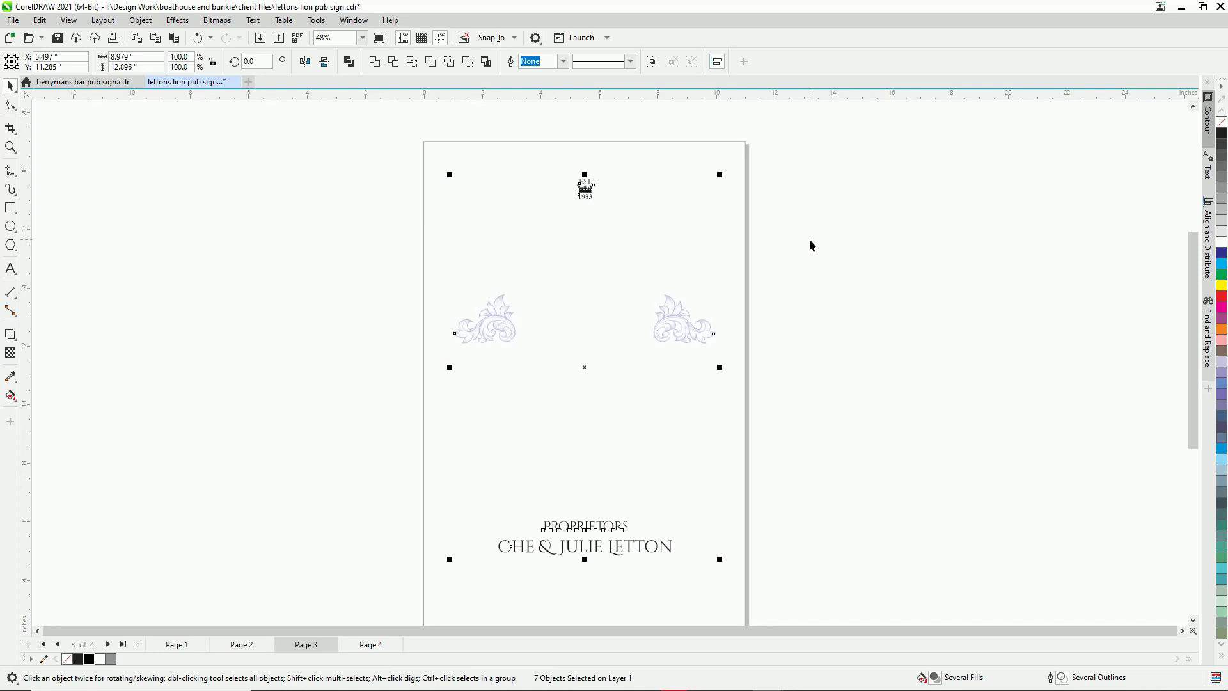
pyautogui.click(810, 240)
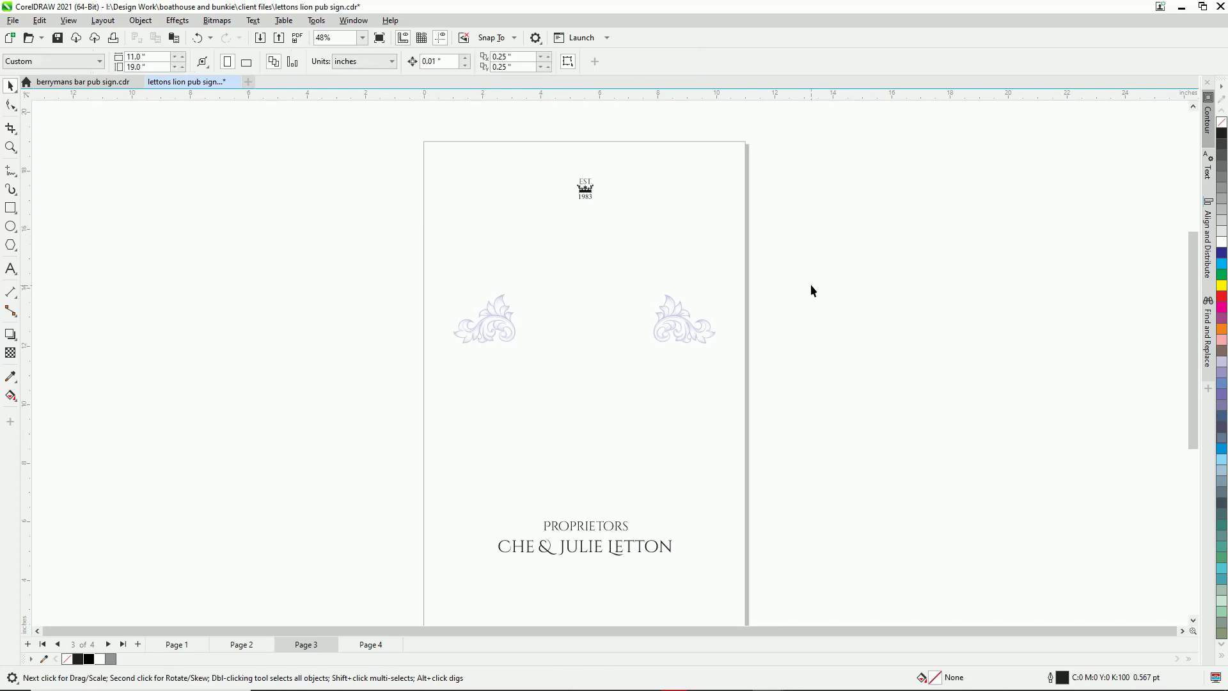
pyautogui.click(241, 645)
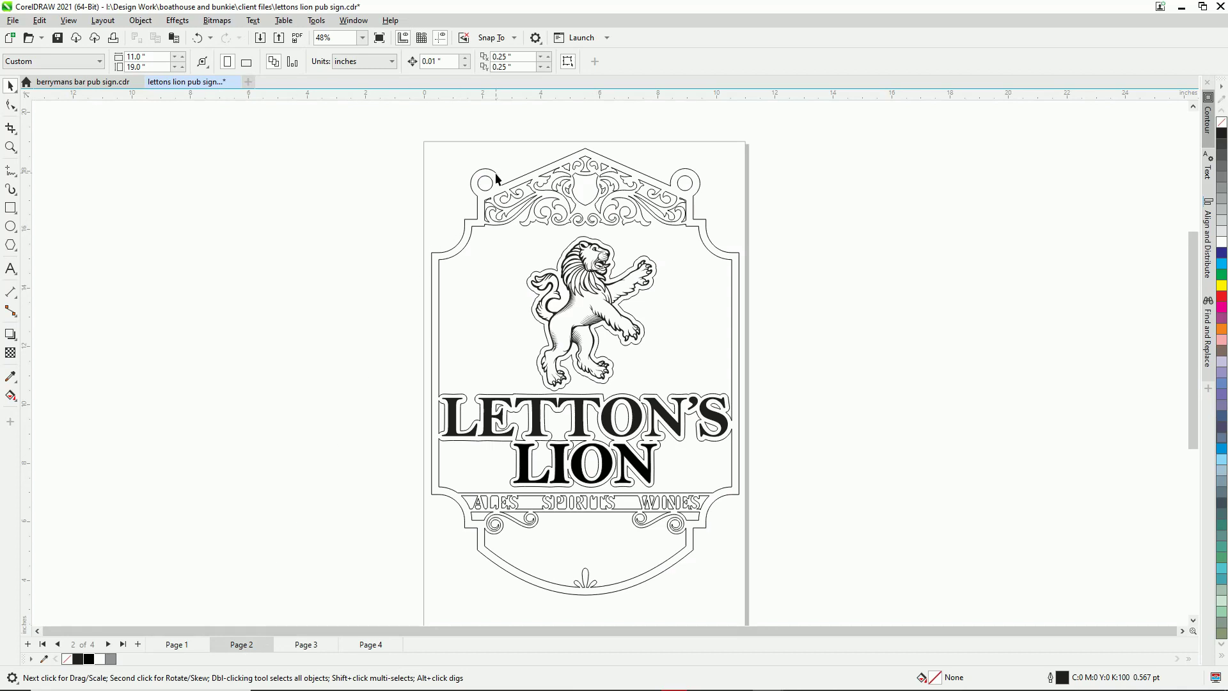
pyautogui.click(177, 644)
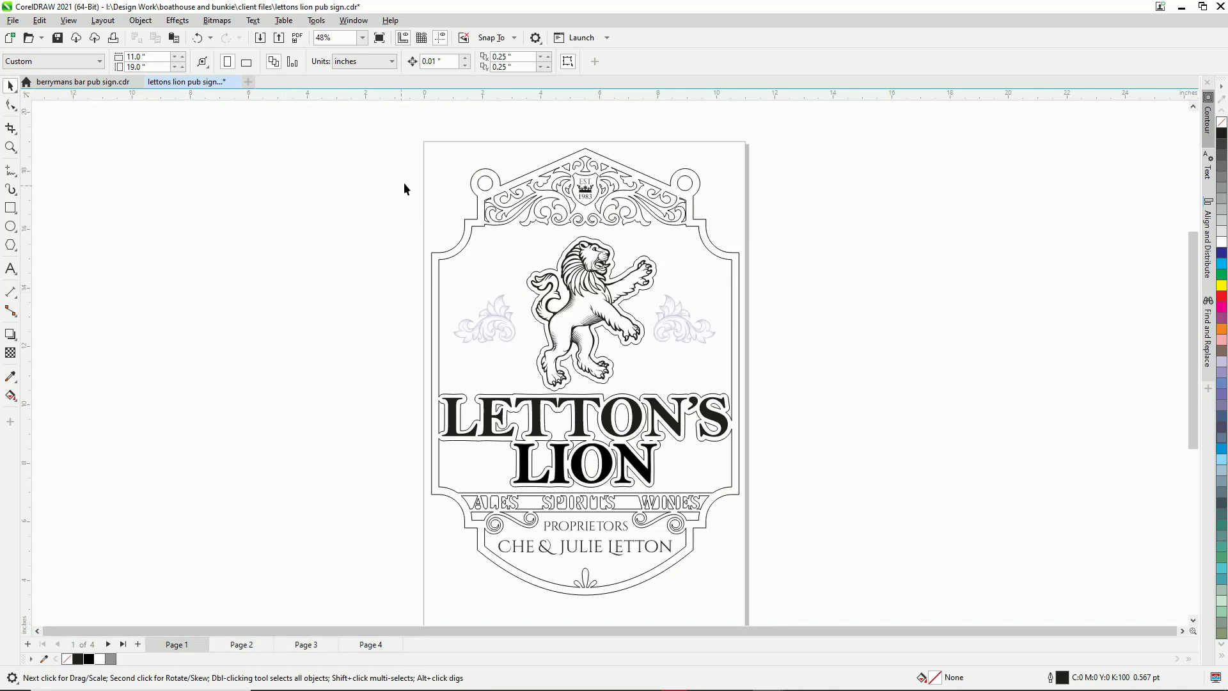
pyautogui.click(496, 172)
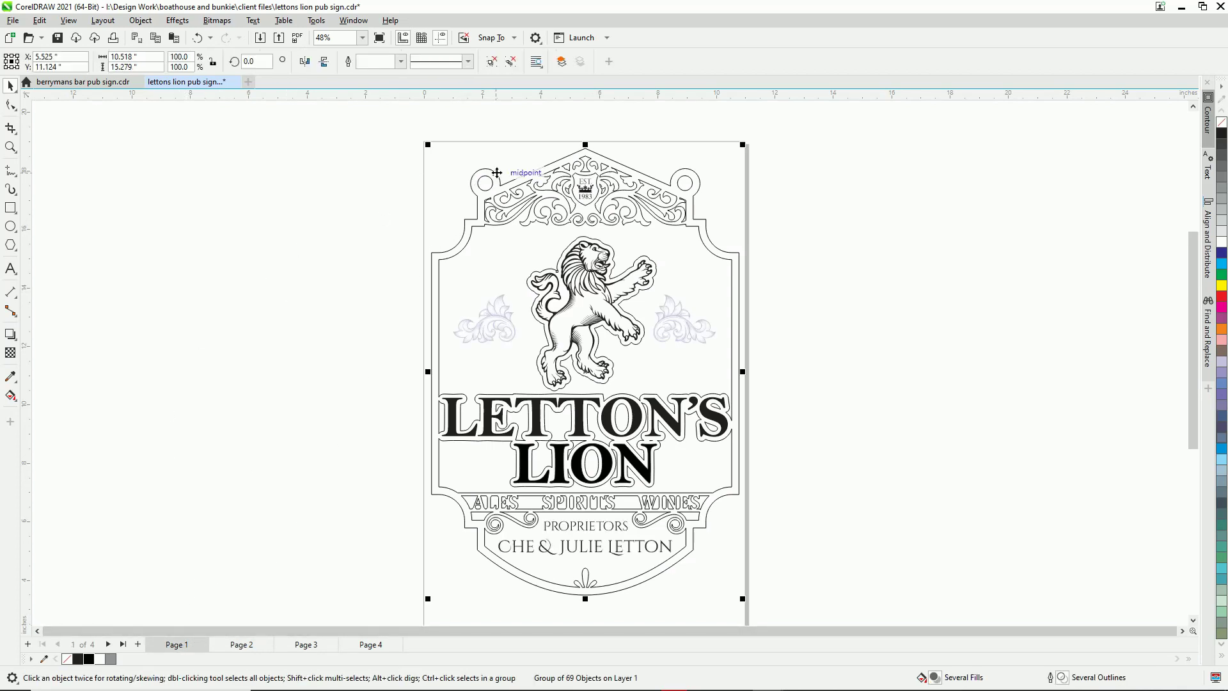
pyautogui.click(492, 62)
pyautogui.click(373, 175)
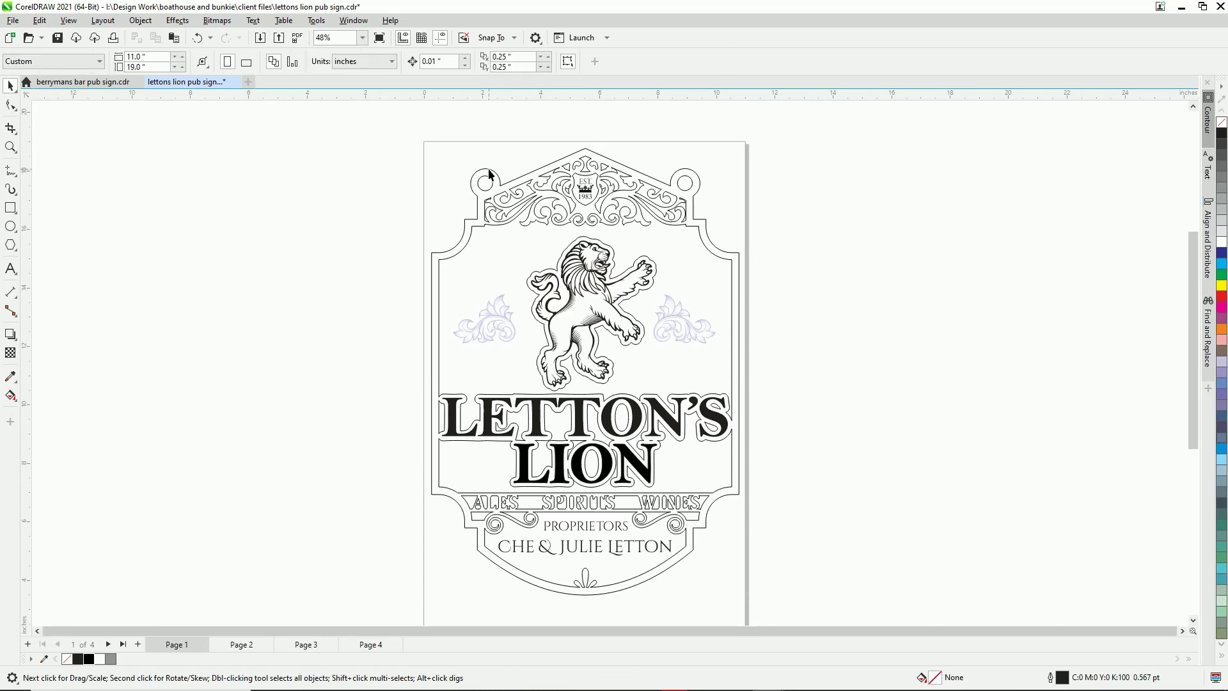
pyautogui.click(490, 173)
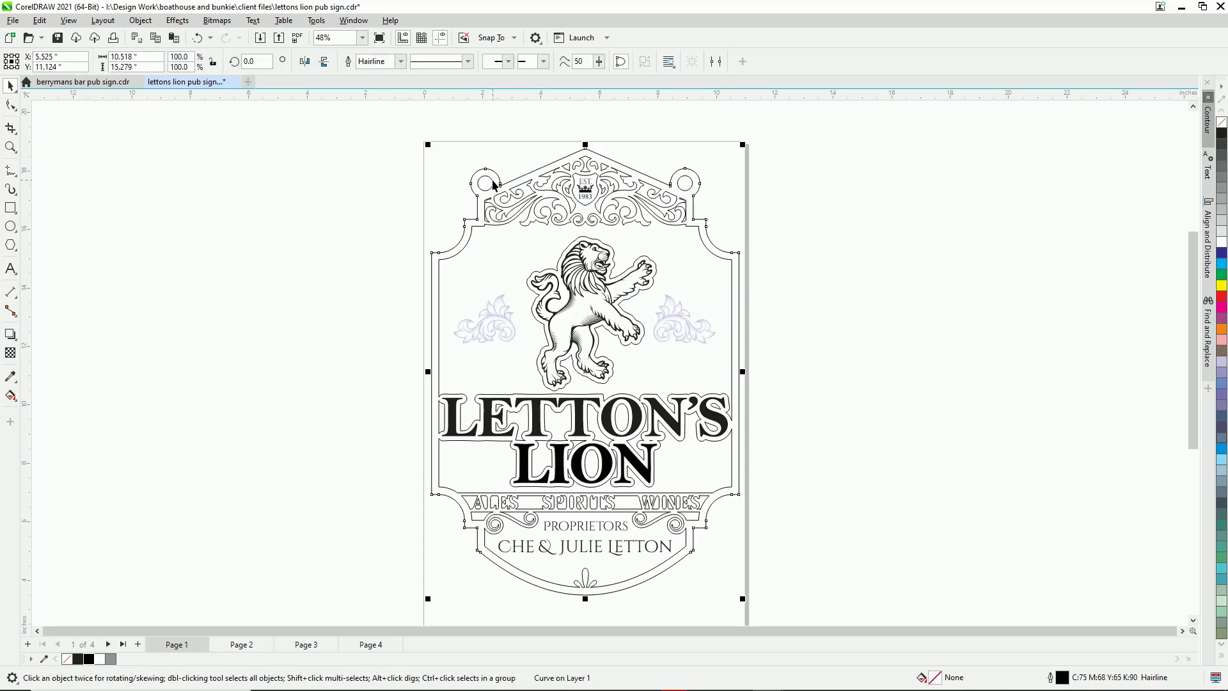
pyautogui.keyDown('shift'); pyautogui.click(493, 184); pyautogui.keyUp('shift')
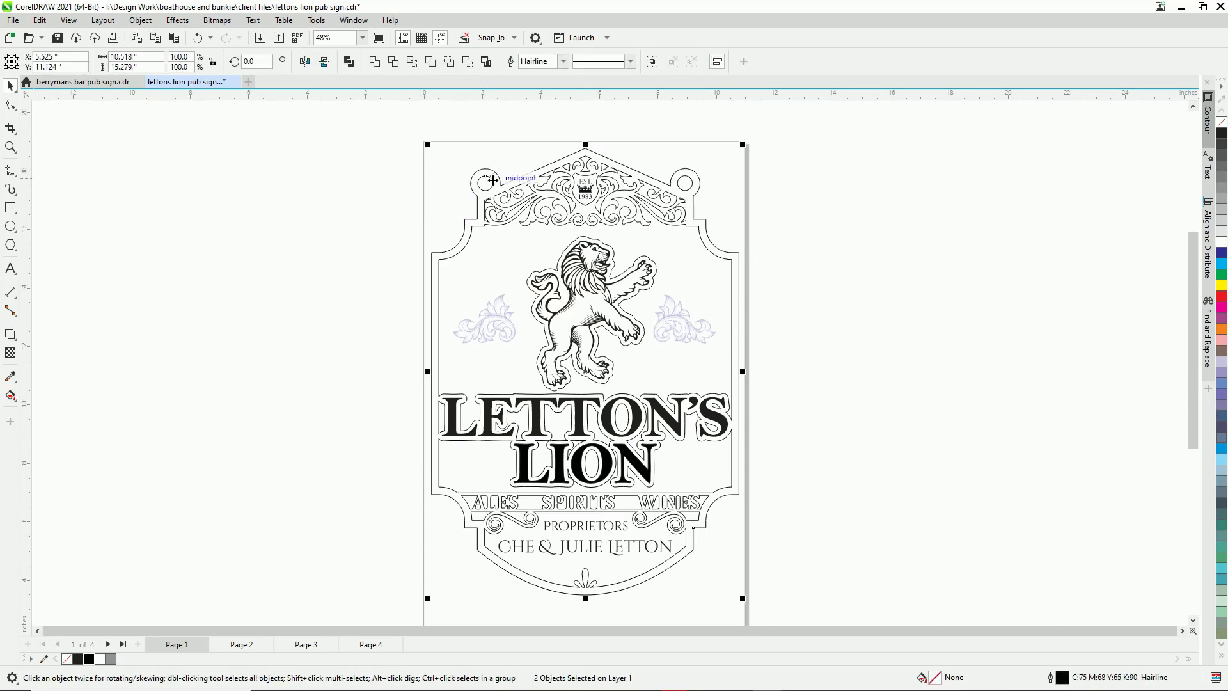
pyautogui.keyDown('shift'); pyautogui.click(694, 184); pyautogui.keyUp('shift')
pyautogui.click(296, 645)
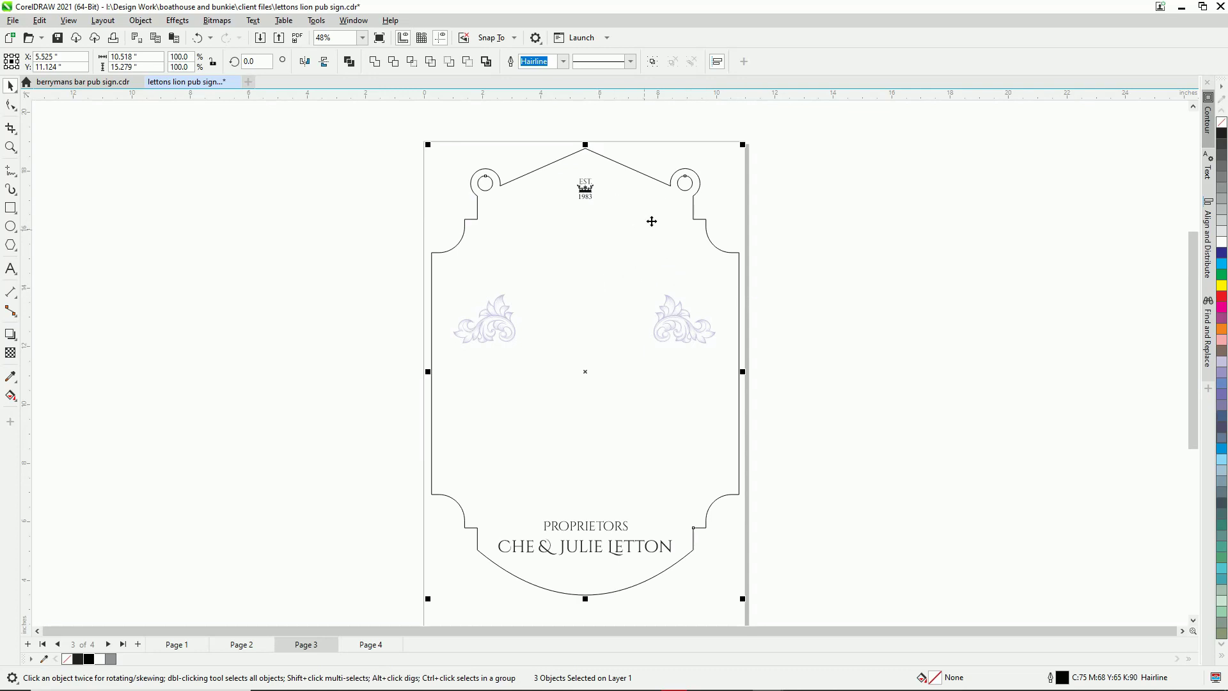
pyautogui.moveTo(603, 278); pyautogui.dragTo(608, 277)
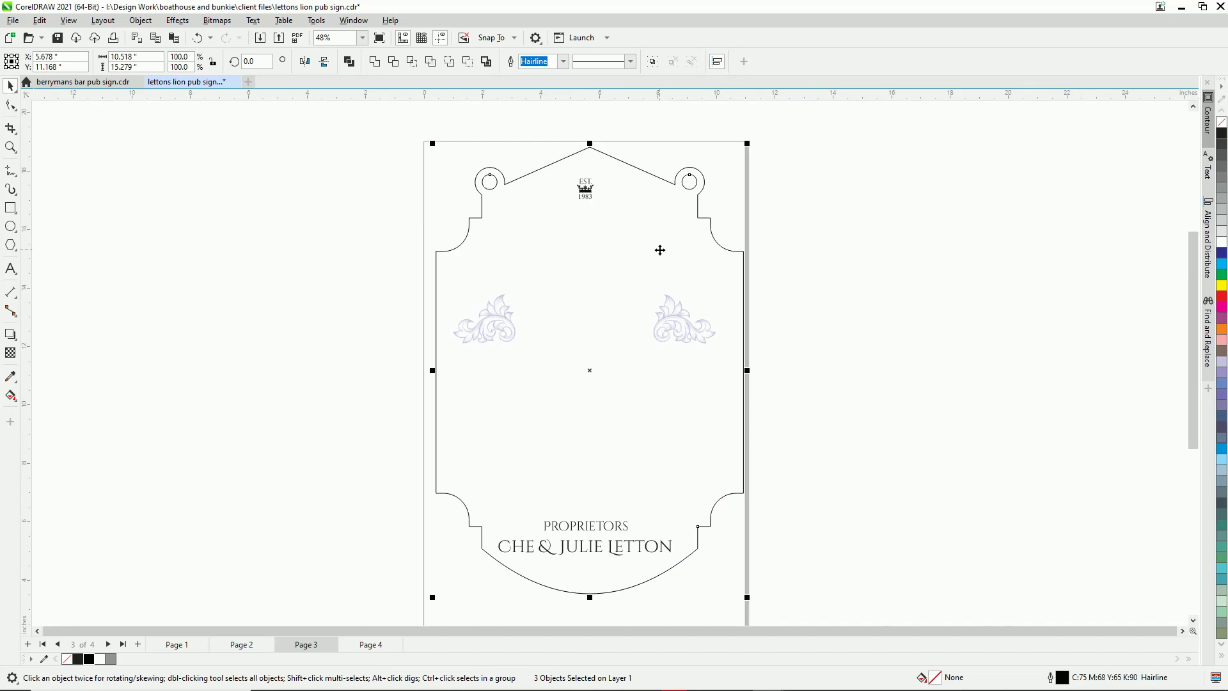
pyautogui.hotkey('ctrl', 'z')
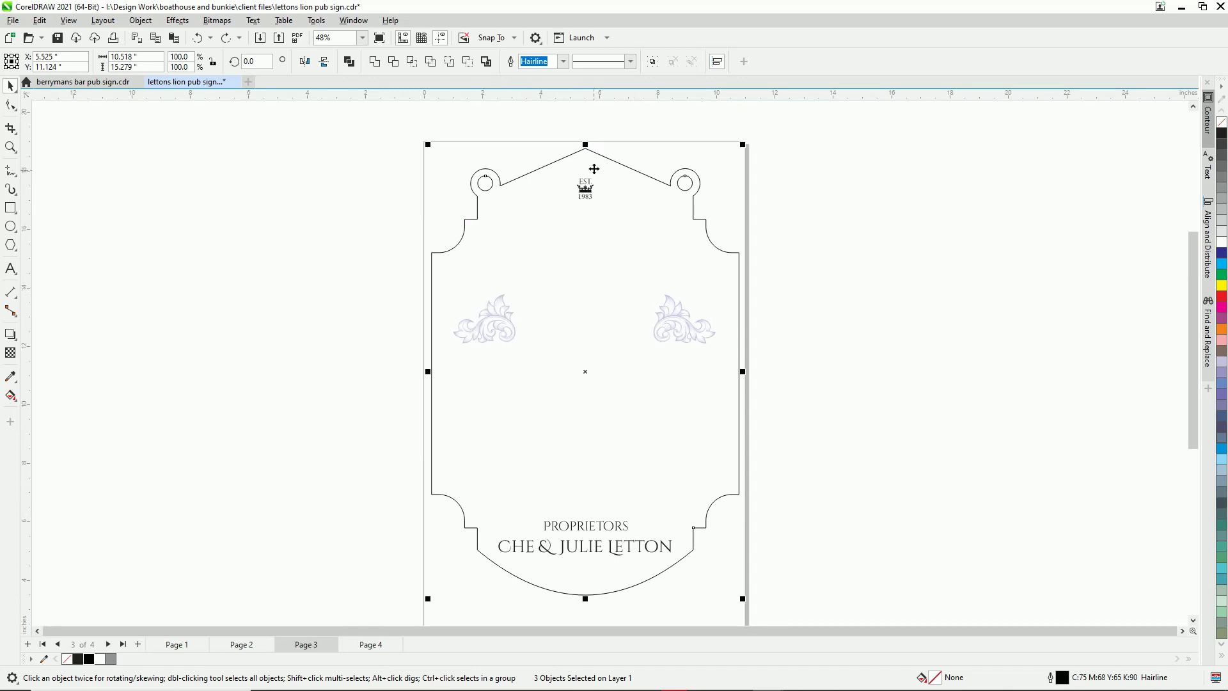
pyautogui.click(526, 134)
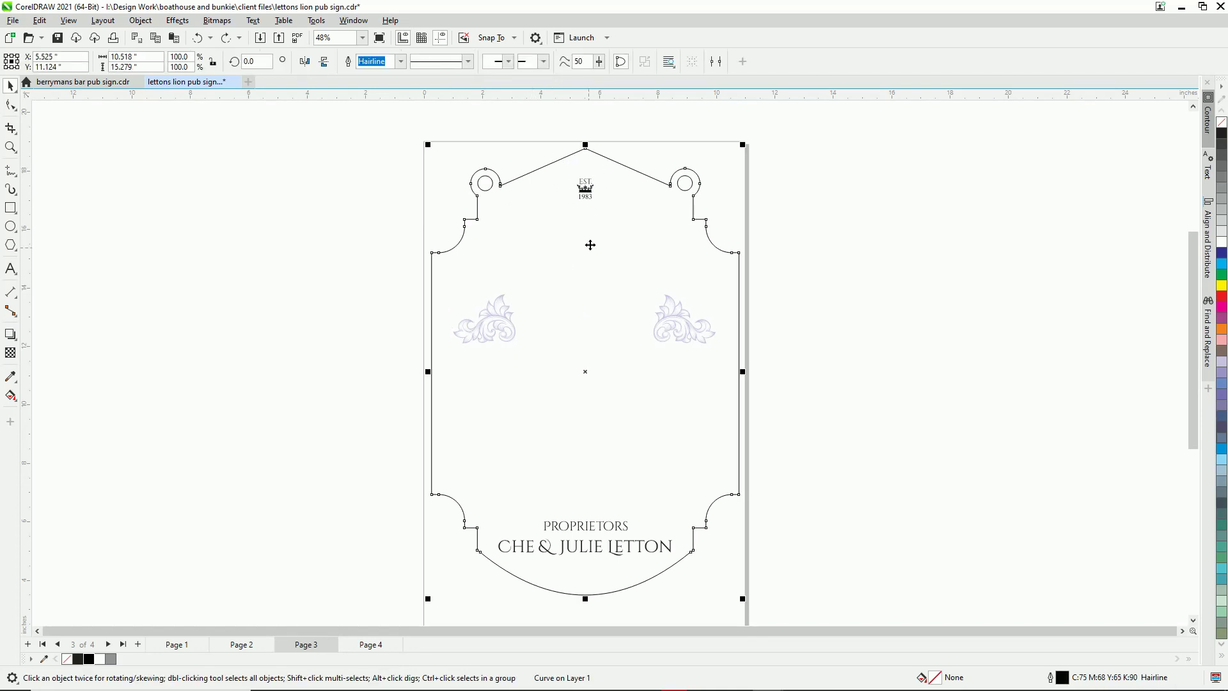
pyautogui.click(370, 644)
pyautogui.click(309, 646)
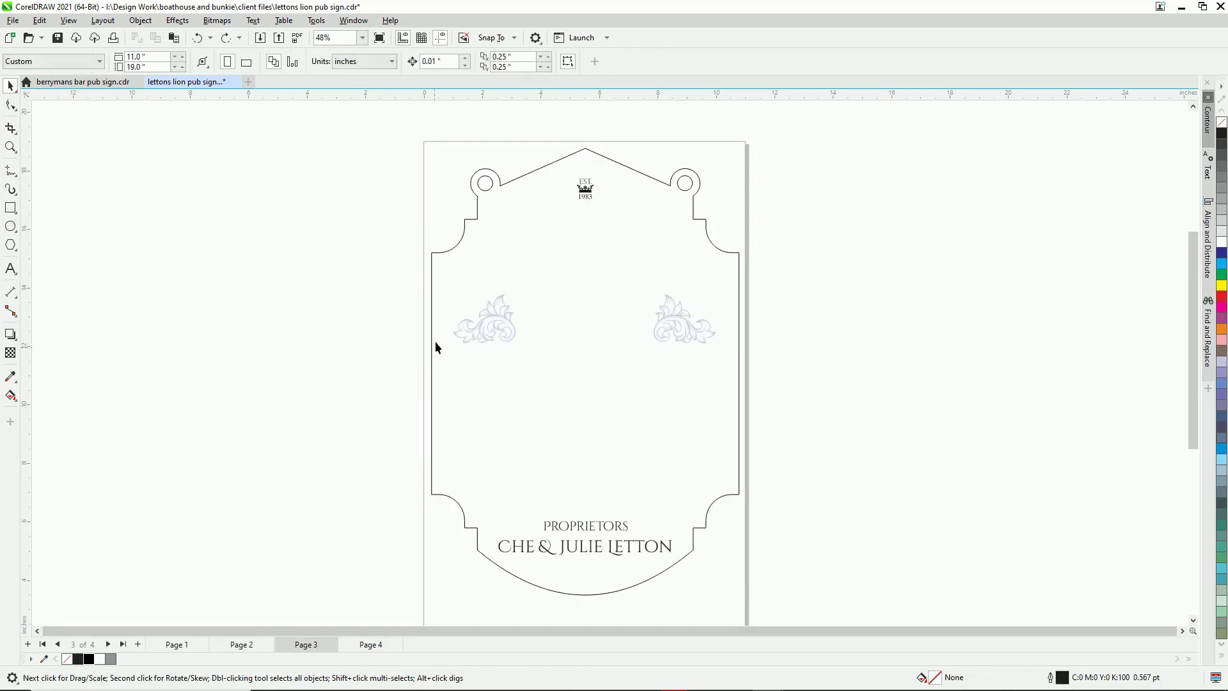
# - Select the sign outline curve and both hanger circles on Page 3
pyautogui.click(485, 191)
pyautogui.press('capslock')
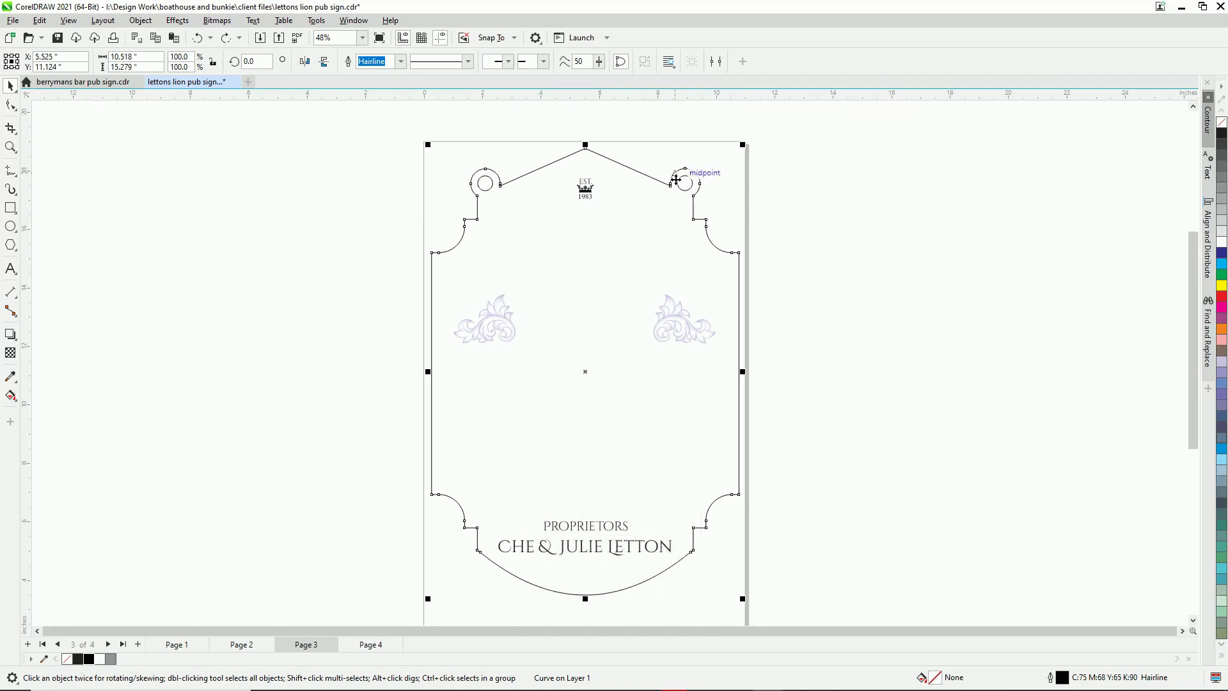
pyautogui.press('capslock')
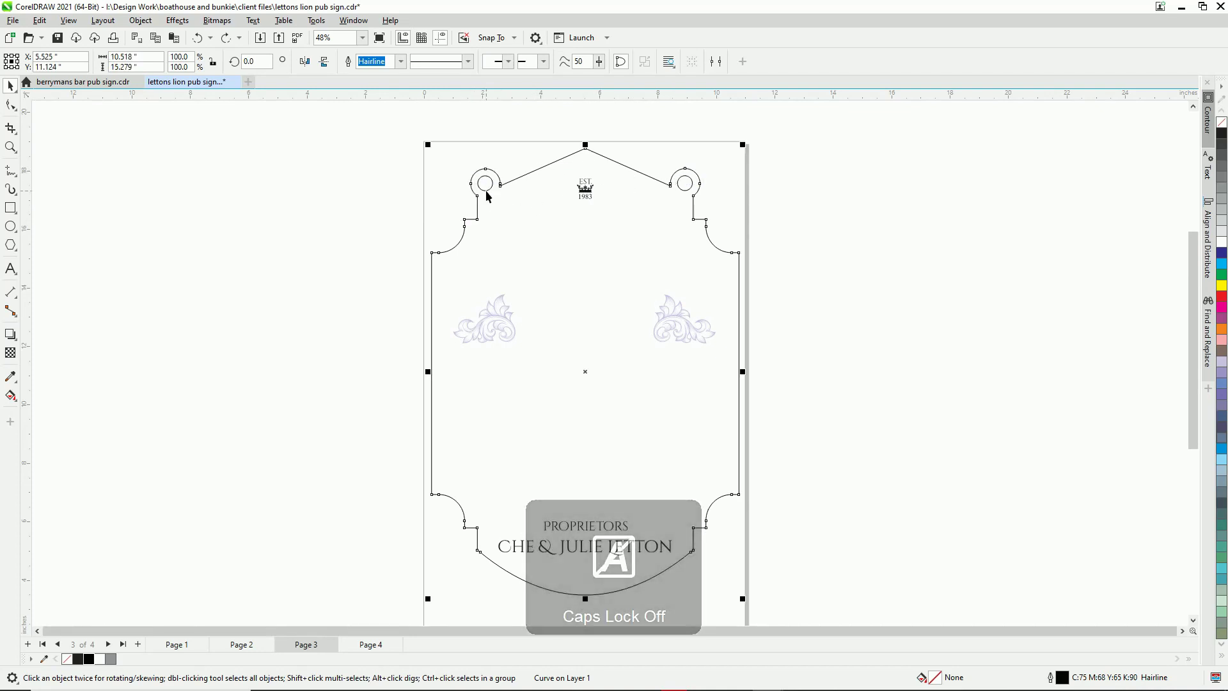
pyautogui.keyDown('shift'); pyautogui.click(486, 195); pyautogui.keyUp('shift')
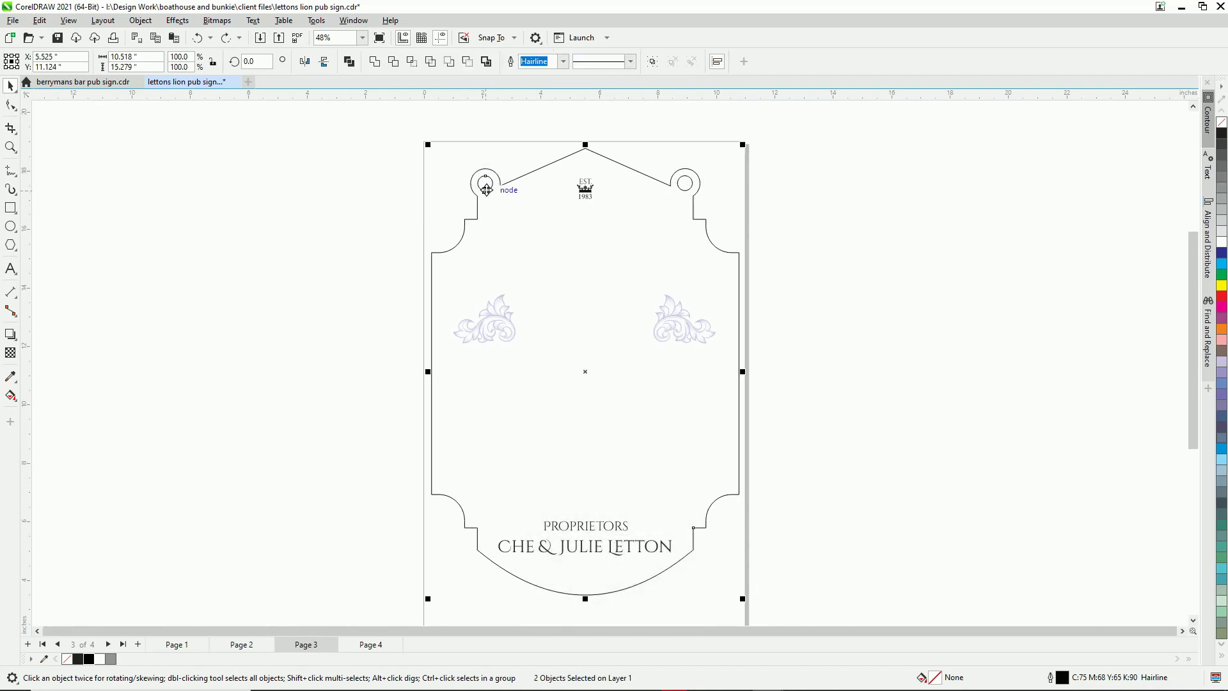
pyautogui.keyDown('shift'); pyautogui.click(687, 194); pyautogui.keyUp('shift')
# - On Page 4, delete the two loose circles and paste in the copied outline
pyautogui.click(371, 644)
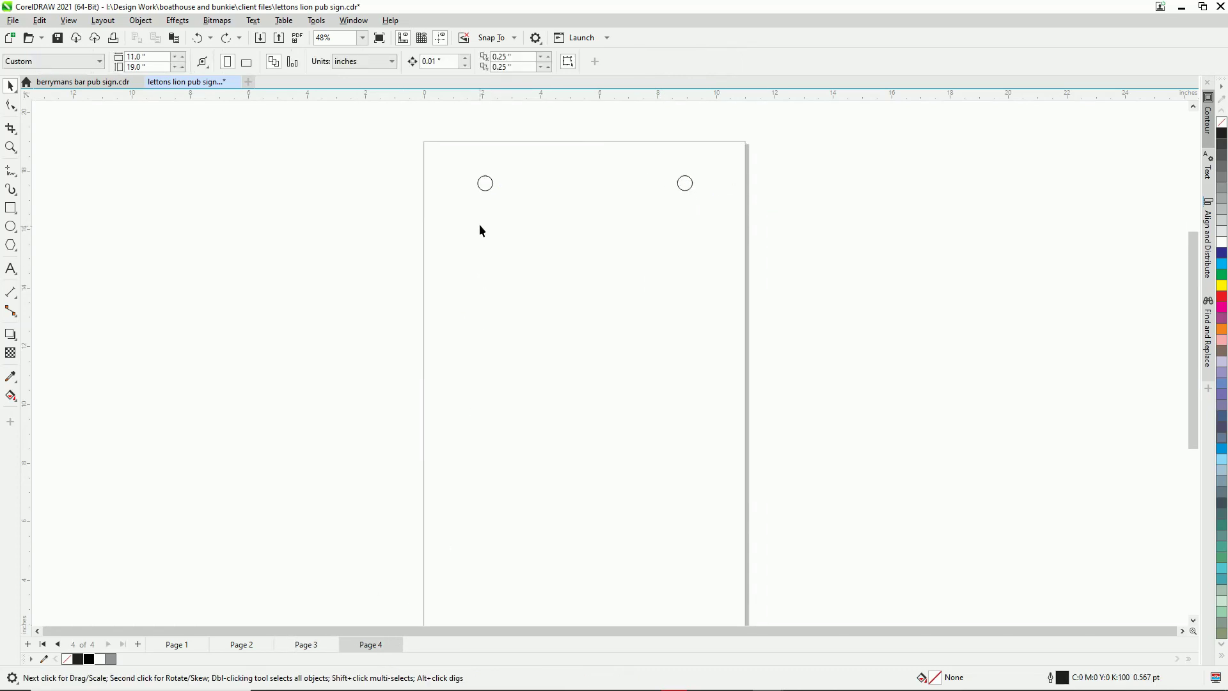
pyautogui.moveTo(675, 238); pyautogui.dragTo(751, 244)
pyautogui.press('Delete')
pyautogui.hotkey('ctrl', 'v')
pyautogui.click(423, 393)
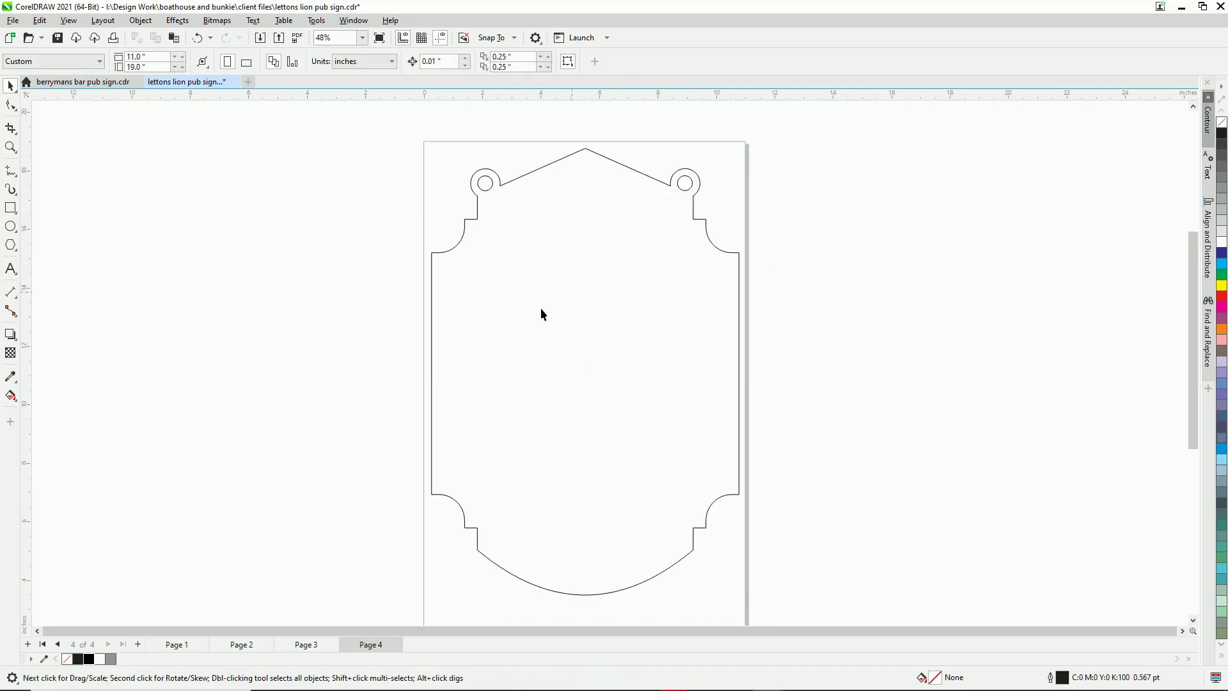
# - Inspect Page 3 by selecting its side flourishes and bottom proprietors text
pyautogui.click(241, 644)
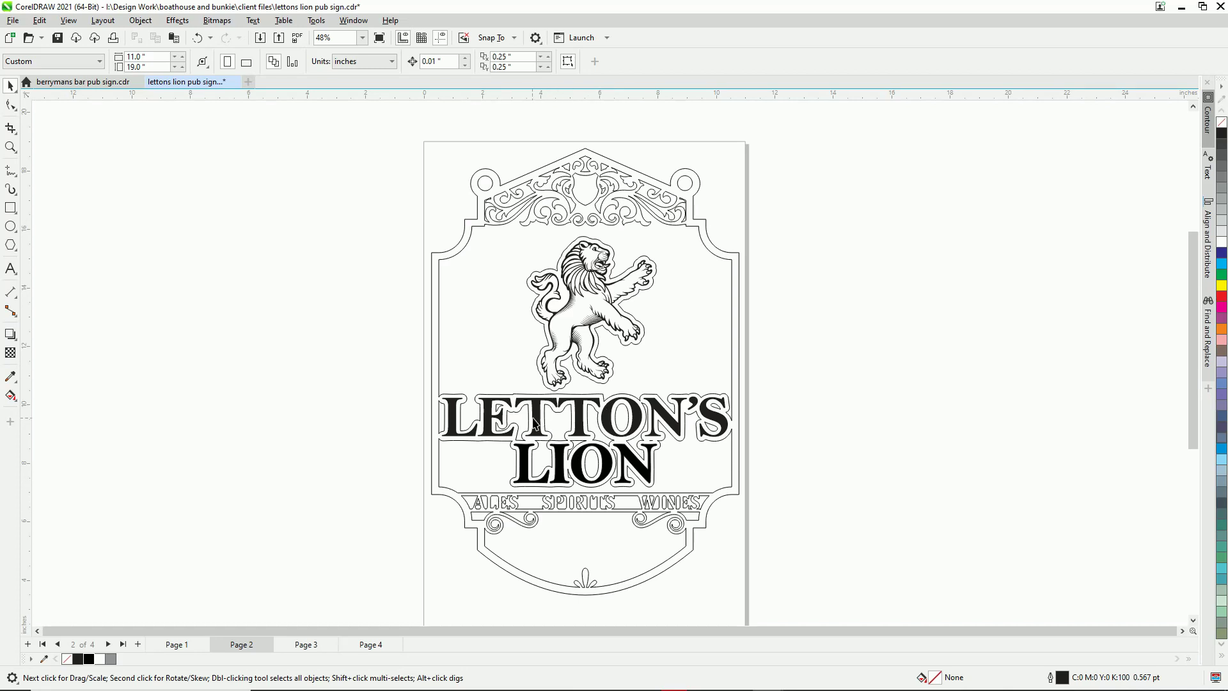
pyautogui.click(305, 646)
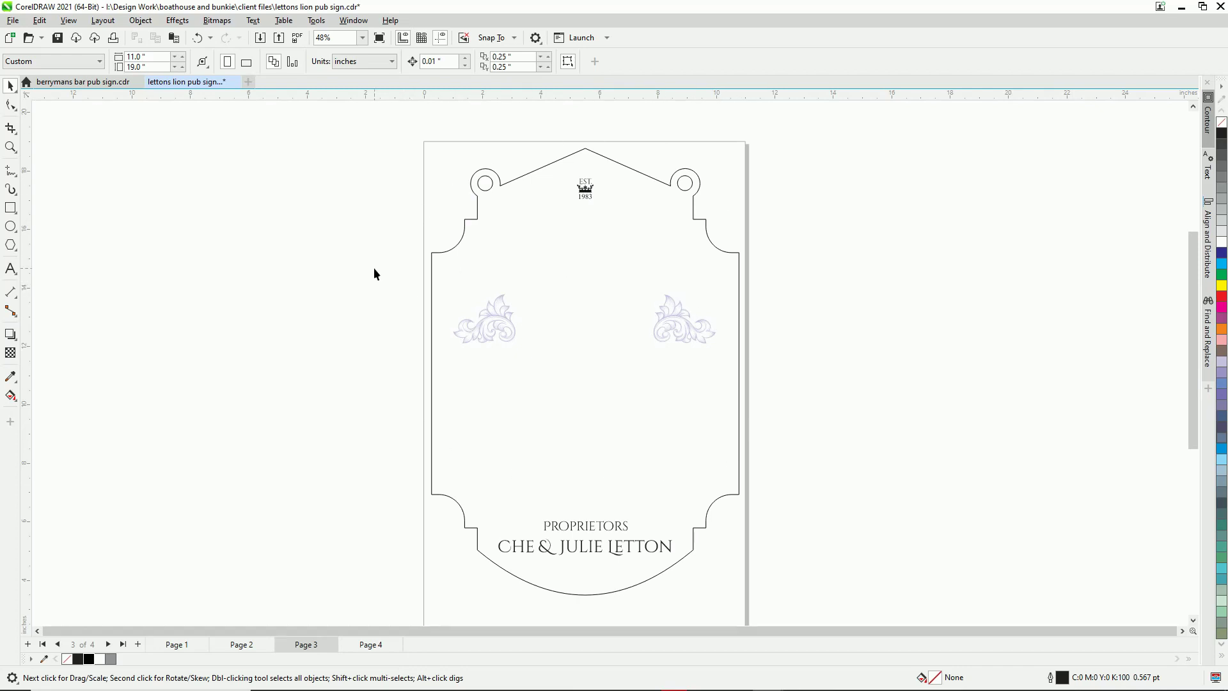
pyautogui.moveTo(364, 267); pyautogui.dragTo(853, 392)
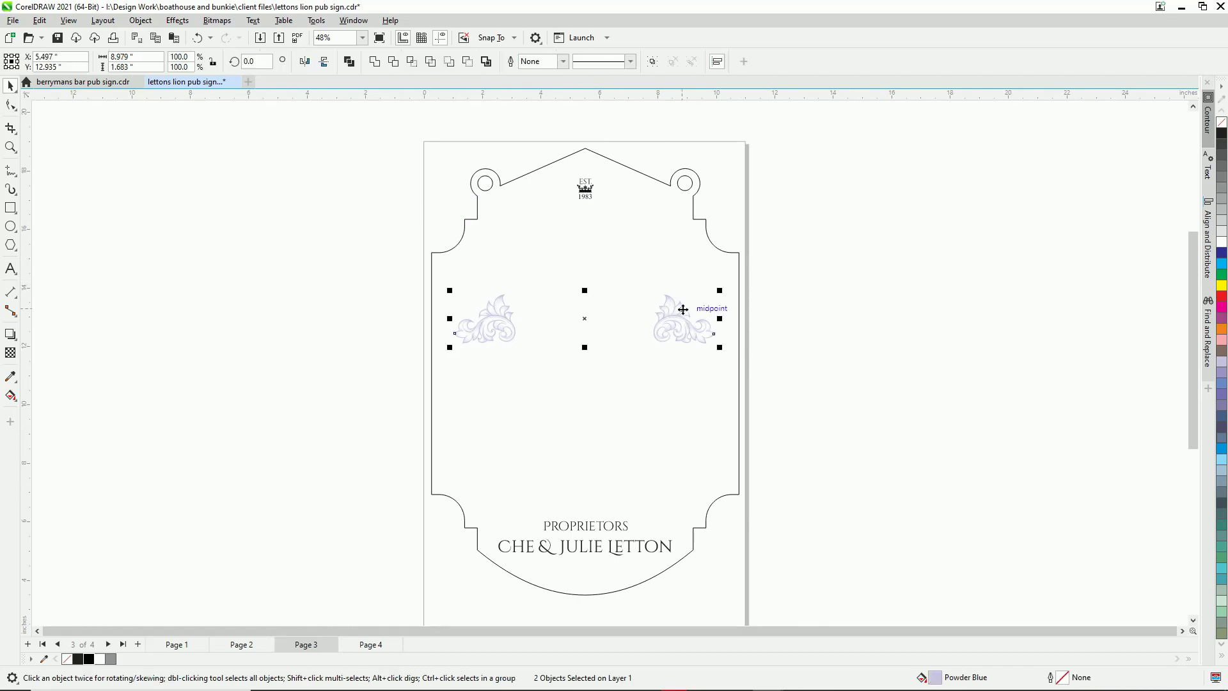
pyautogui.scroll(5, 682, 313)
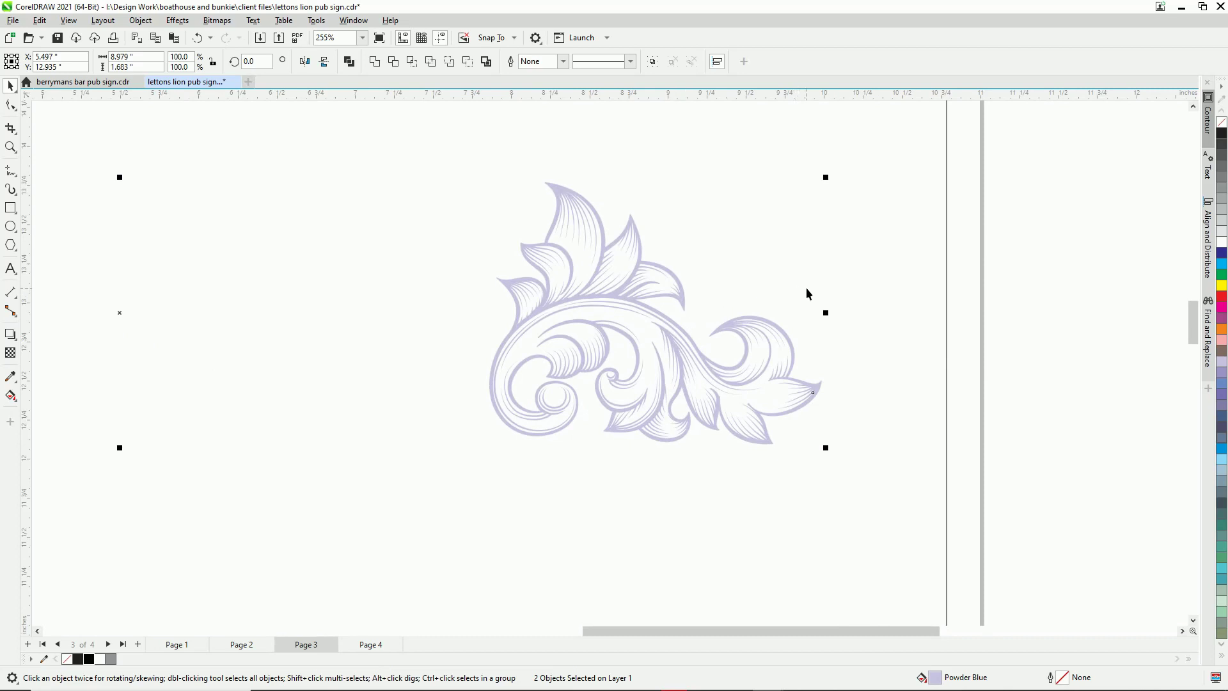
pyautogui.scroll(-2, 806, 289)
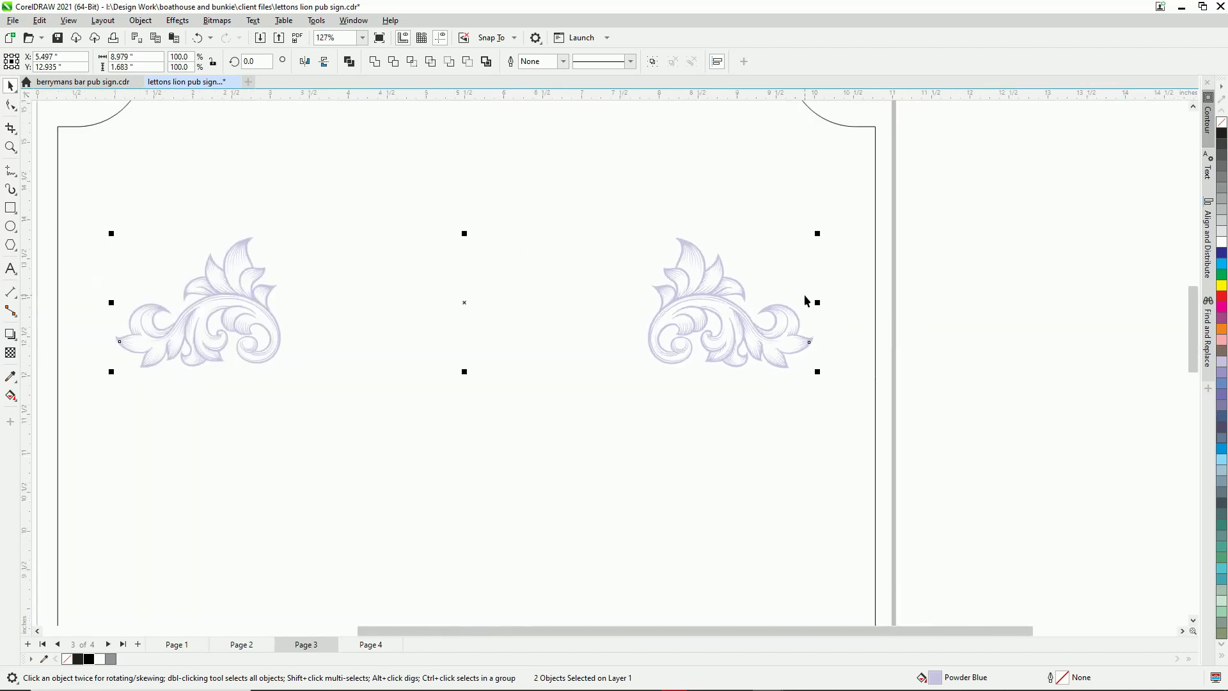
pyautogui.scroll(-1, 808, 300)
pyautogui.click(911, 293)
pyautogui.scroll(-1, 911, 293)
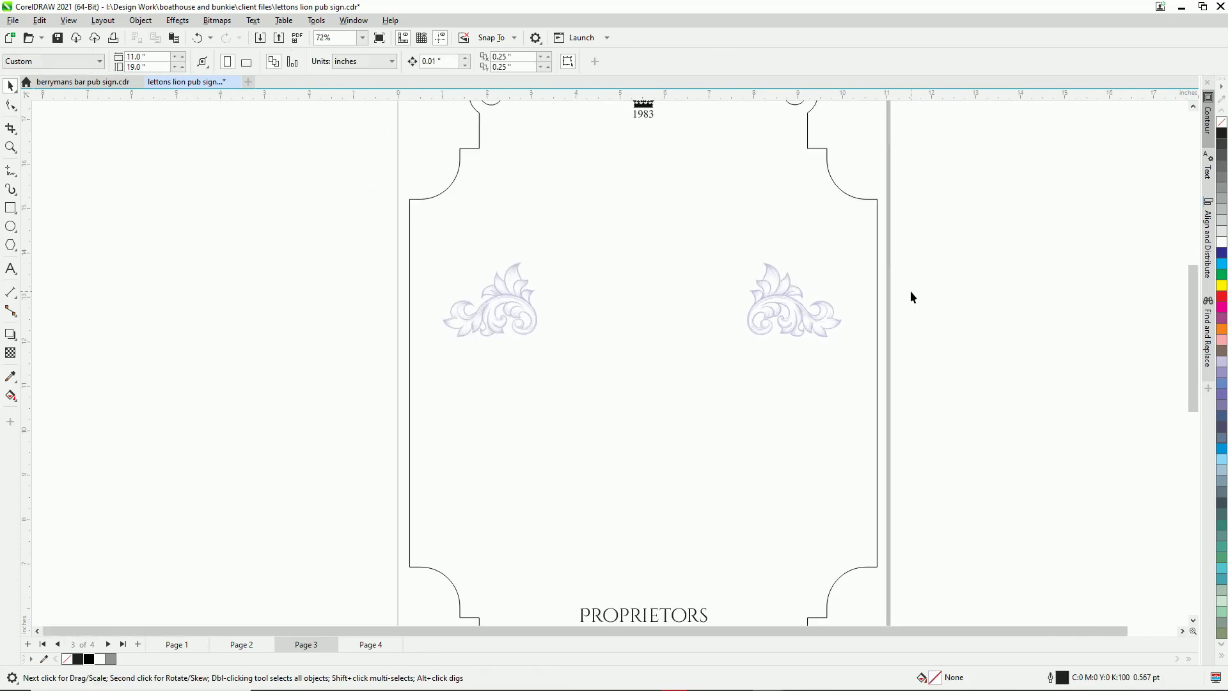
pyautogui.scroll(-1, 813, 323)
pyautogui.scroll(1, 884, 268)
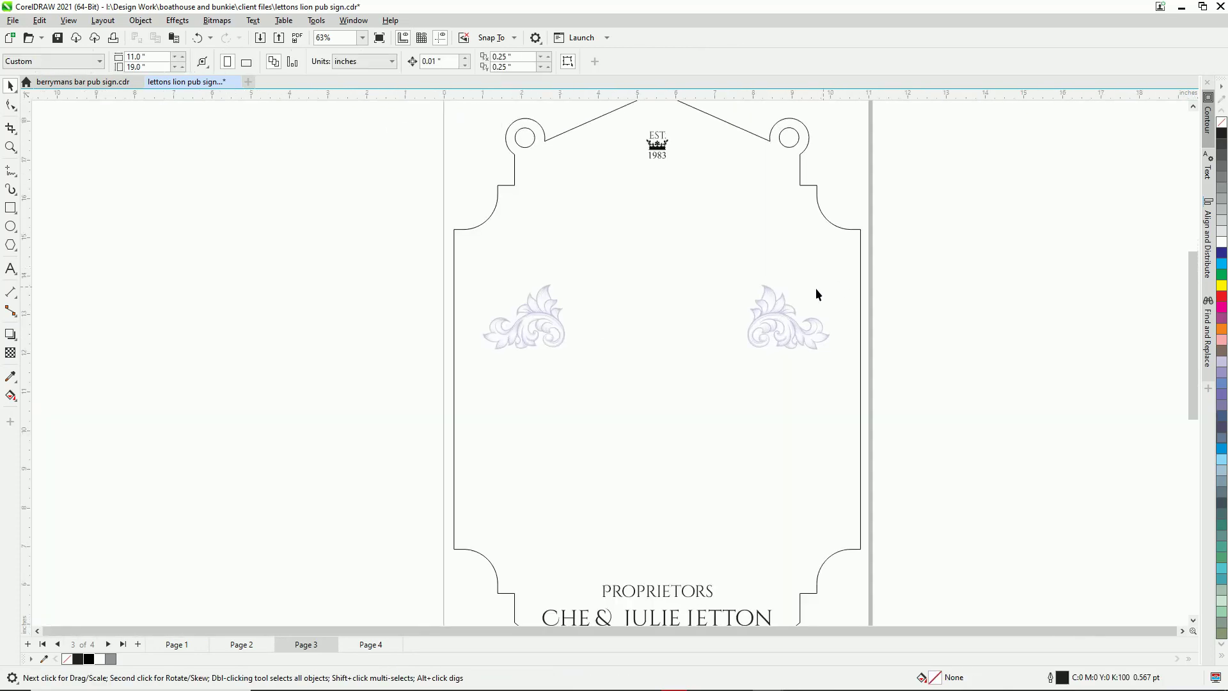
pyautogui.scroll(-1, 793, 300)
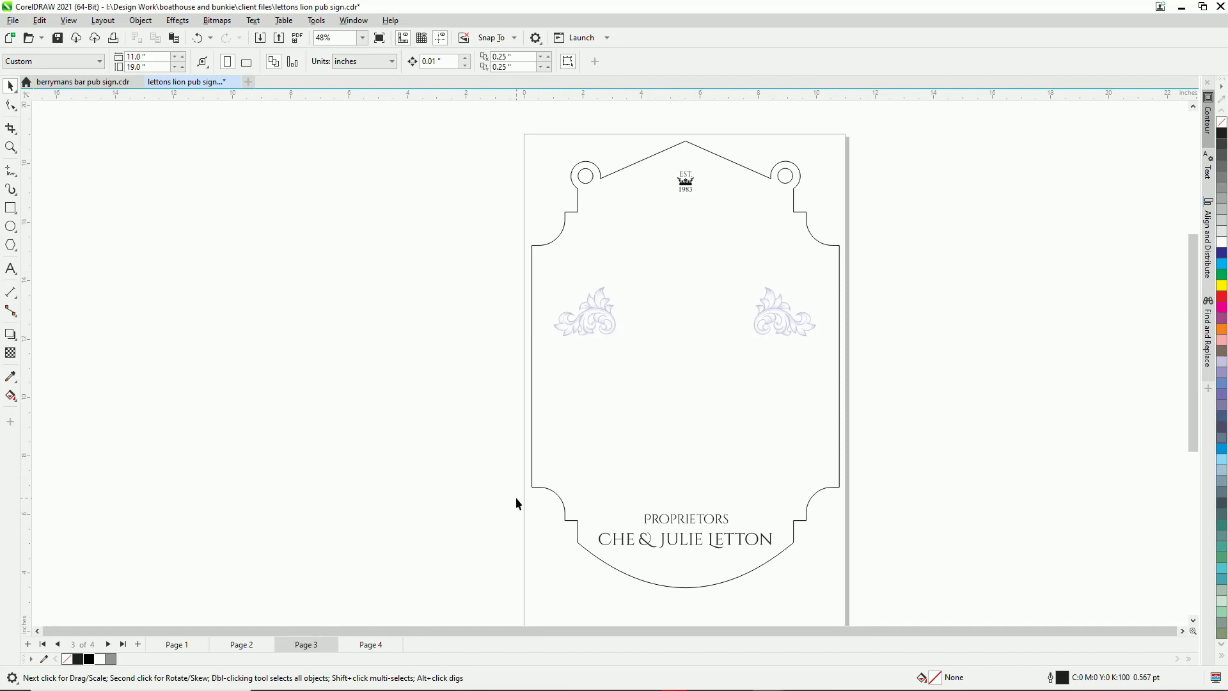
pyautogui.moveTo(515, 498); pyautogui.dragTo(825, 584)
pyautogui.click(923, 530)
# - Cycle through Pages 1–4 to compare them, finishing on Page 1
pyautogui.click(234, 646)
pyautogui.click(172, 648)
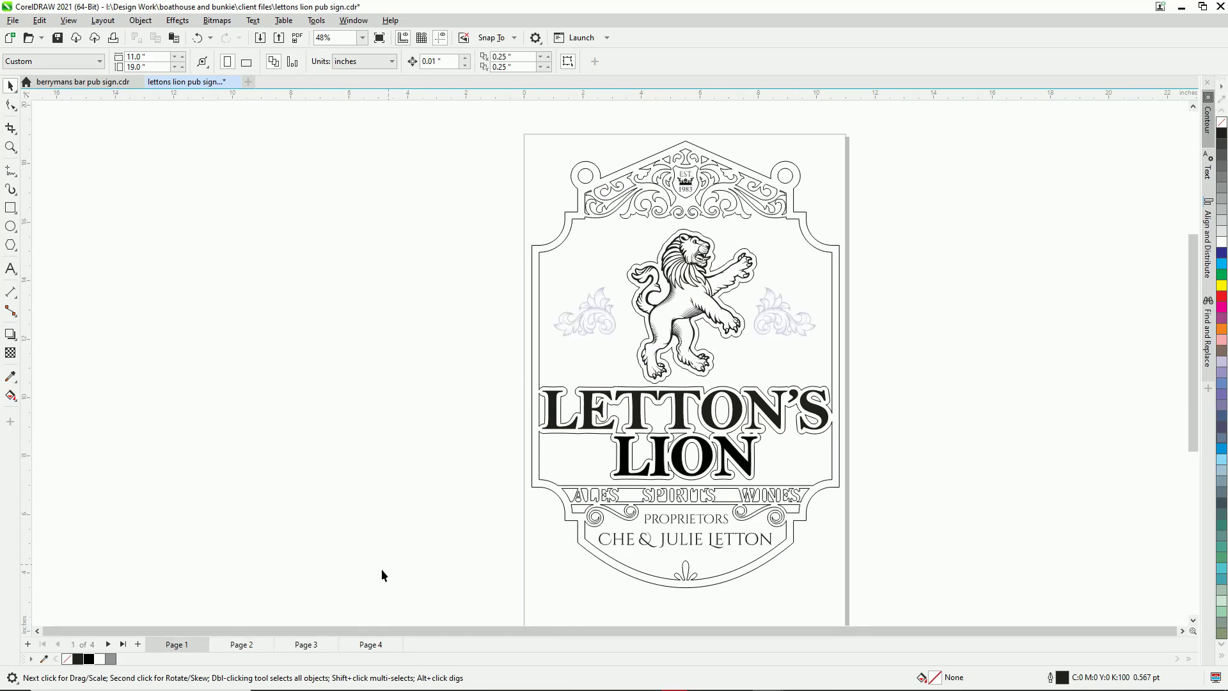
pyautogui.click(314, 646)
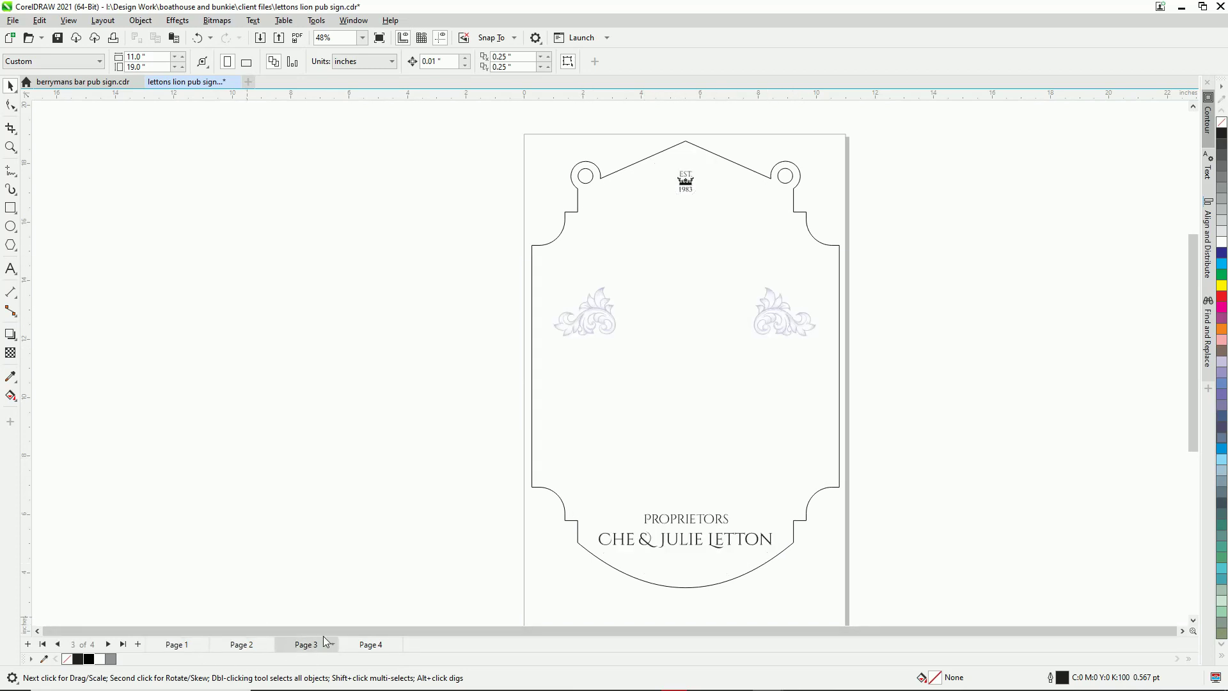
pyautogui.click(373, 645)
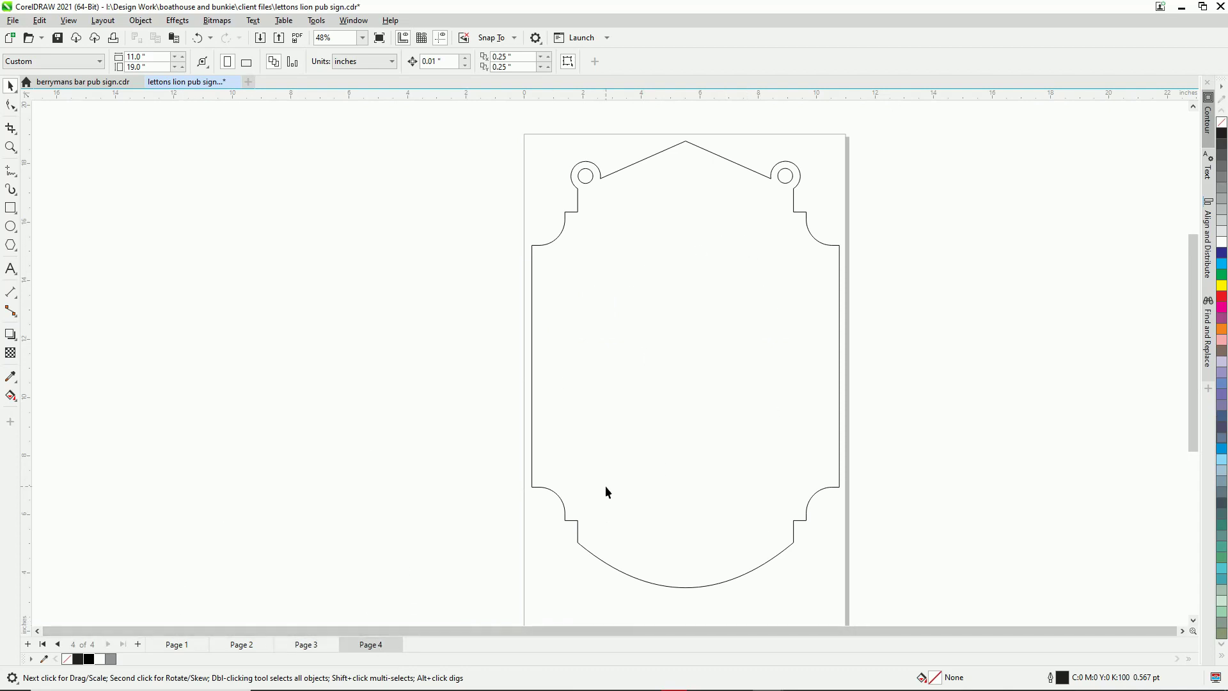
pyautogui.click(311, 646)
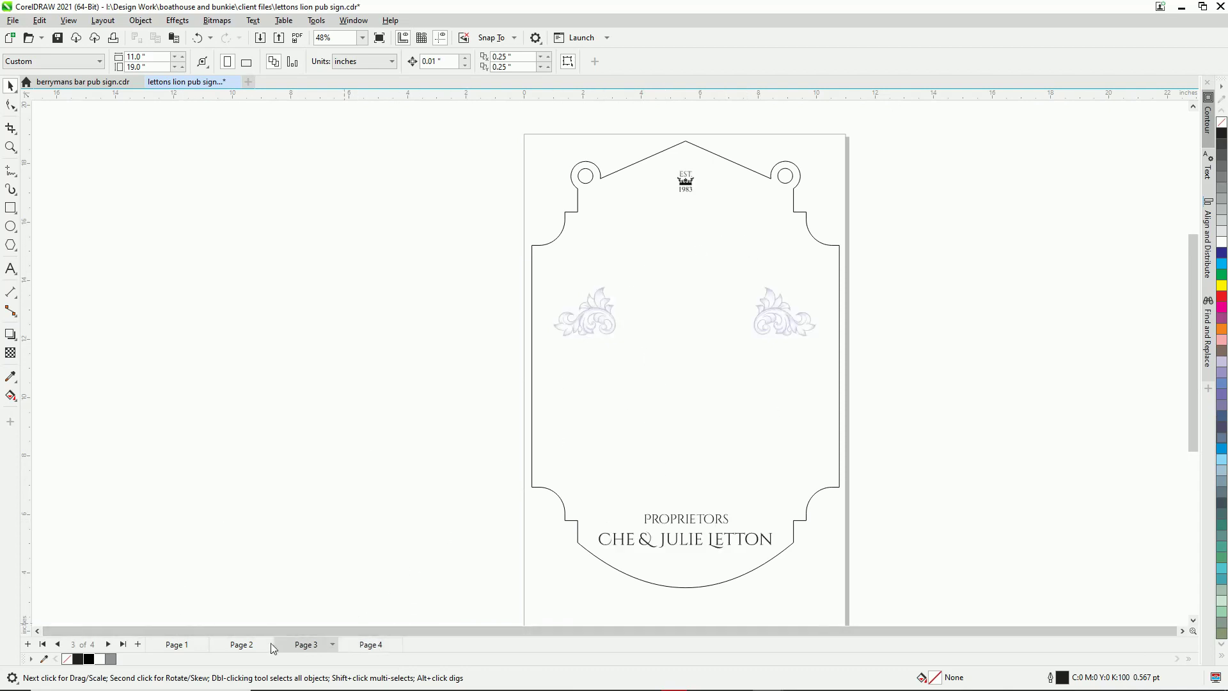
pyautogui.click(233, 646)
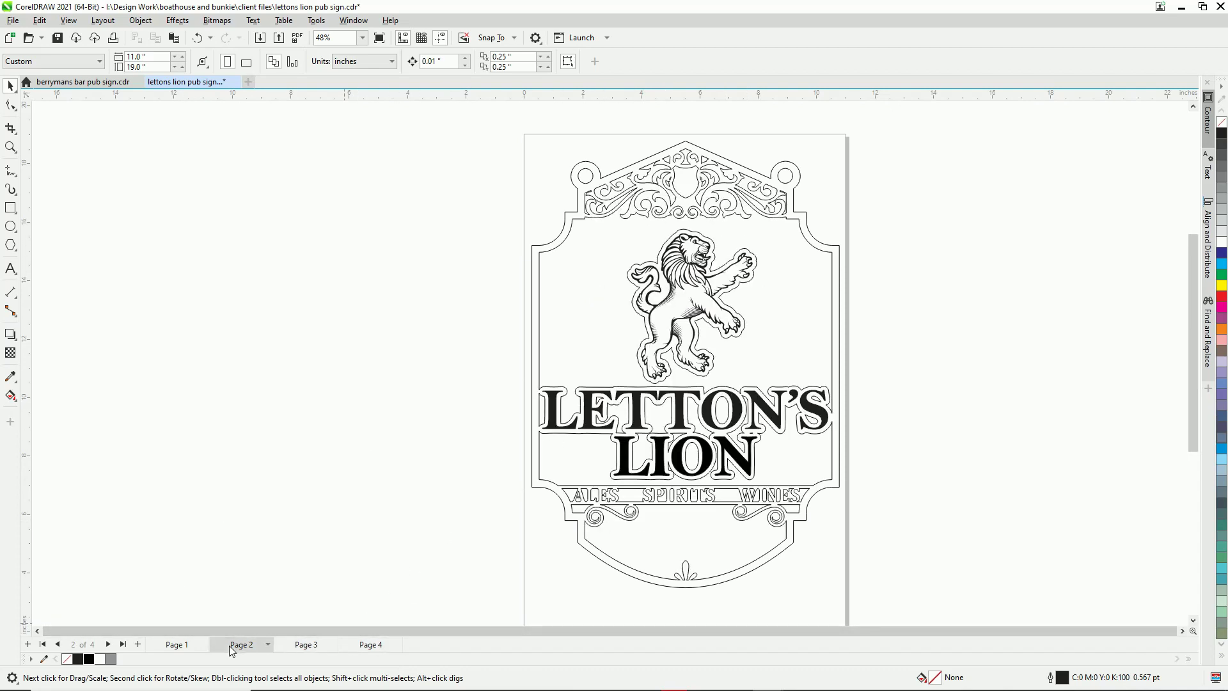
pyautogui.click(181, 646)
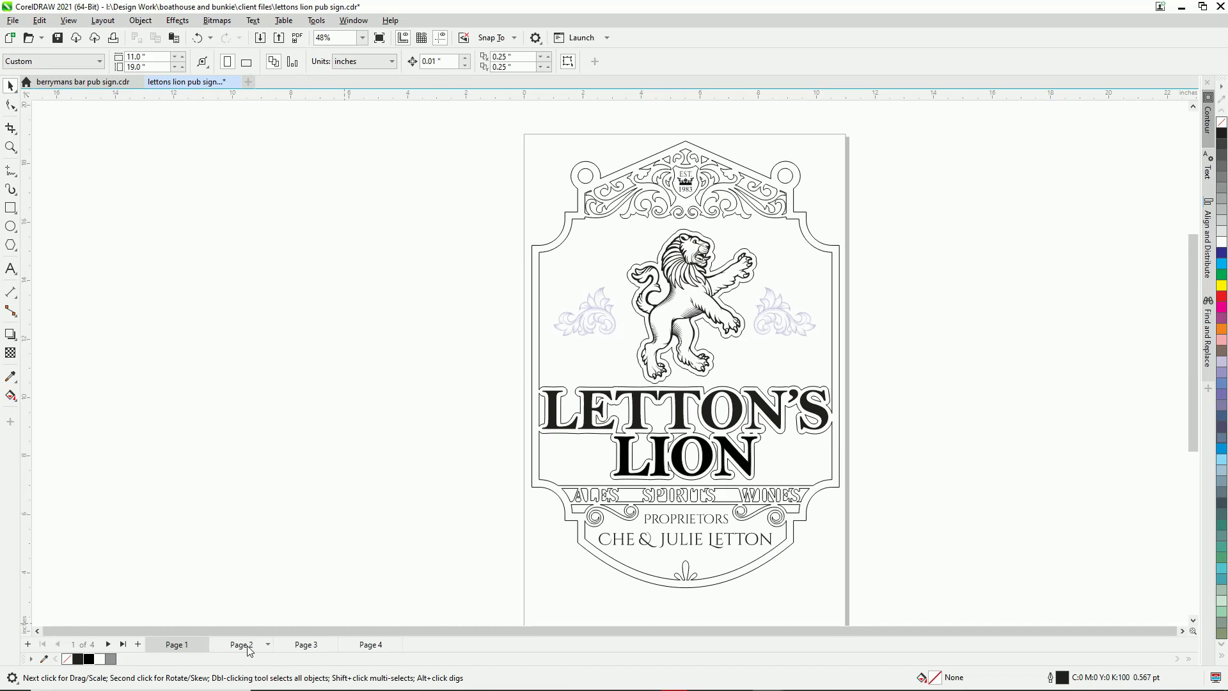
pyautogui.click(249, 648)
pyautogui.click(305, 647)
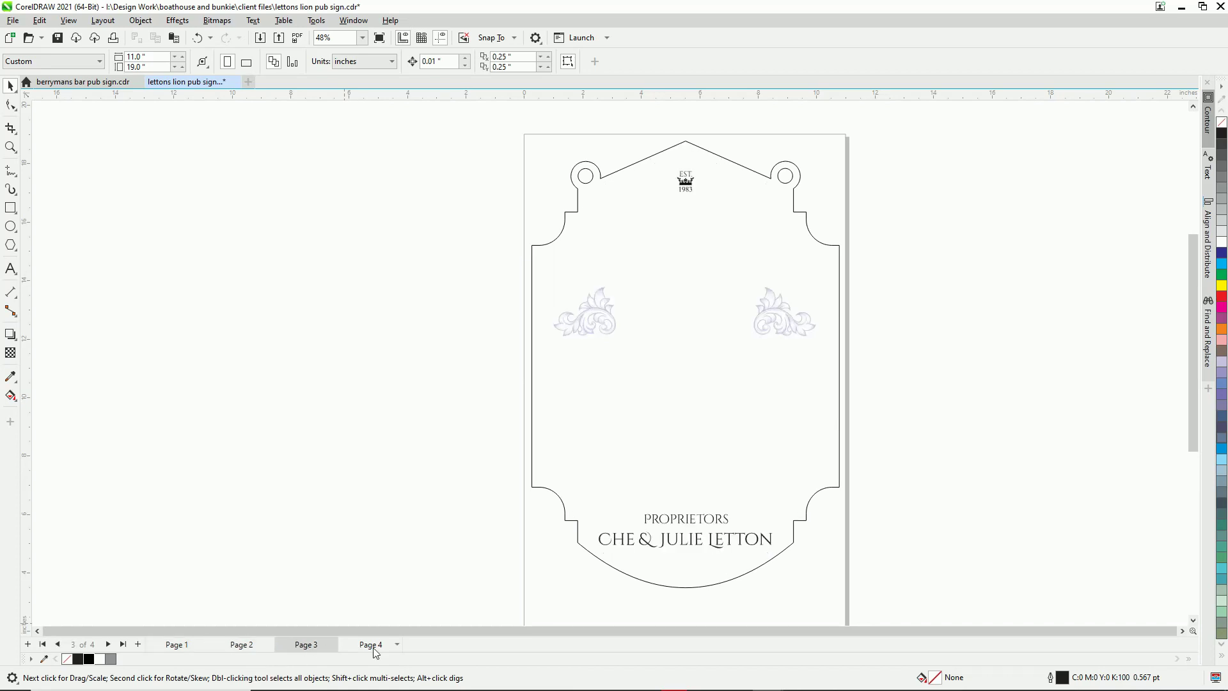
pyautogui.click(372, 649)
pyautogui.click(310, 645)
pyautogui.click(183, 647)
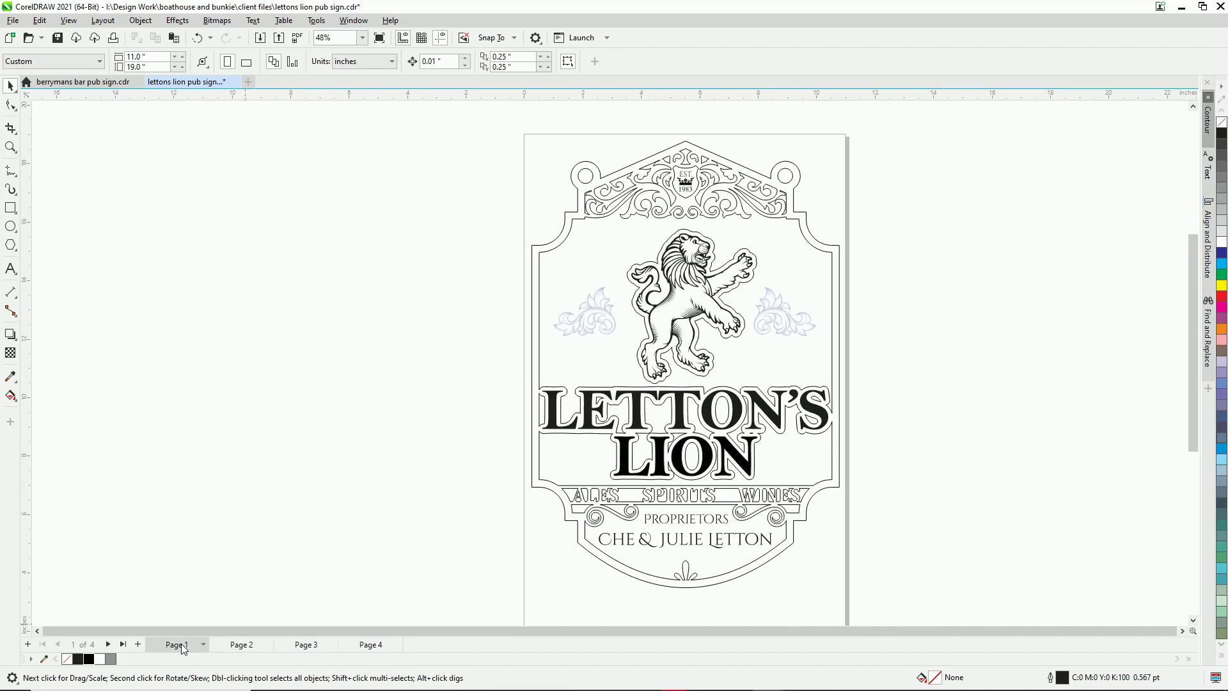
# - Zoom in and out over the complete Letton's Lion sign on Page 1
pyautogui.scroll(2, 755, 151)
pyautogui.scroll(3, 754, 151)
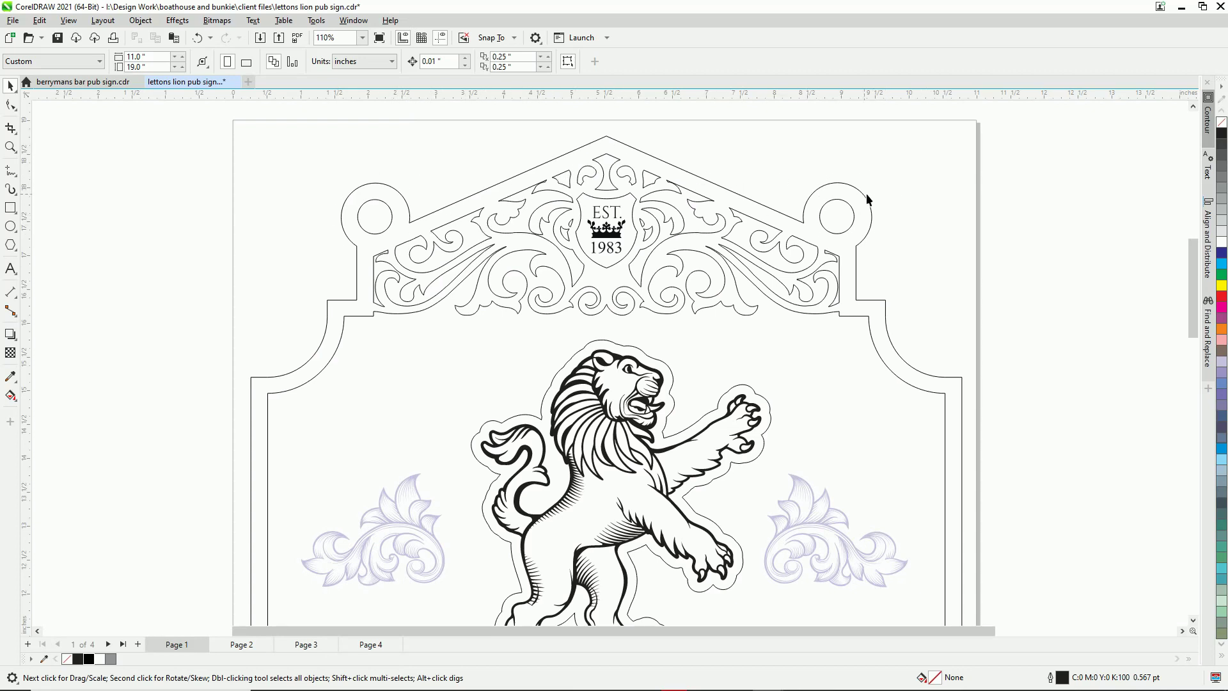
pyautogui.scroll(-3, 939, 205)
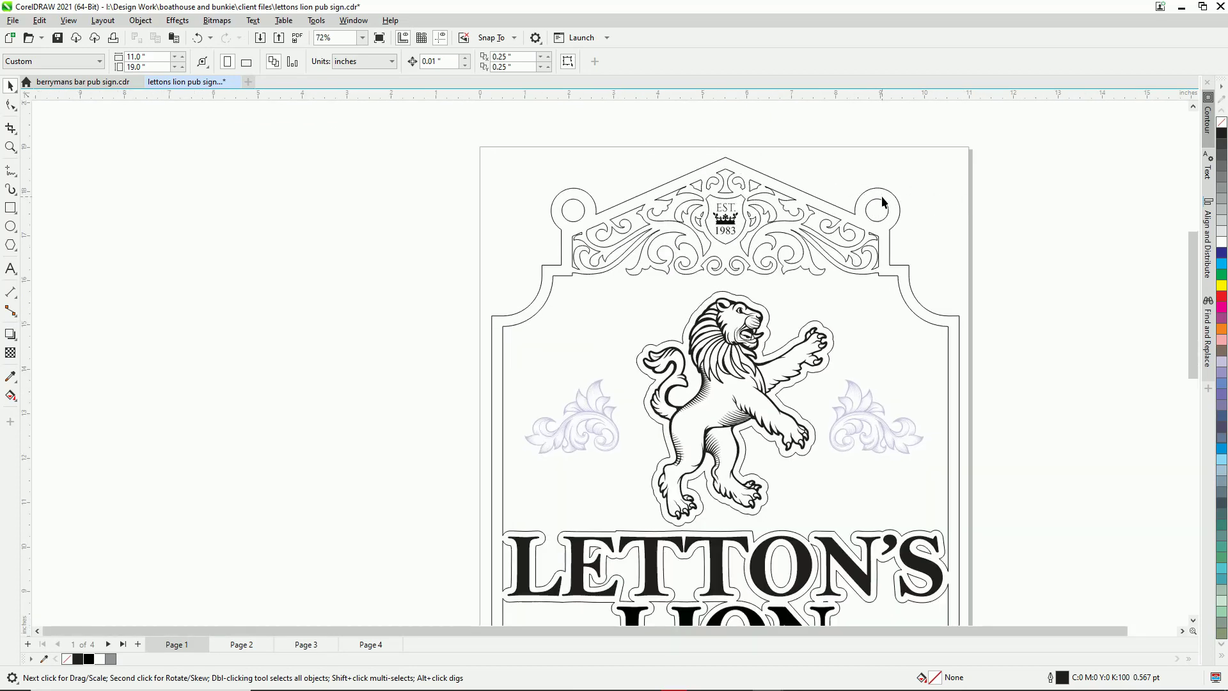
pyautogui.scroll(-2, 980, 214)
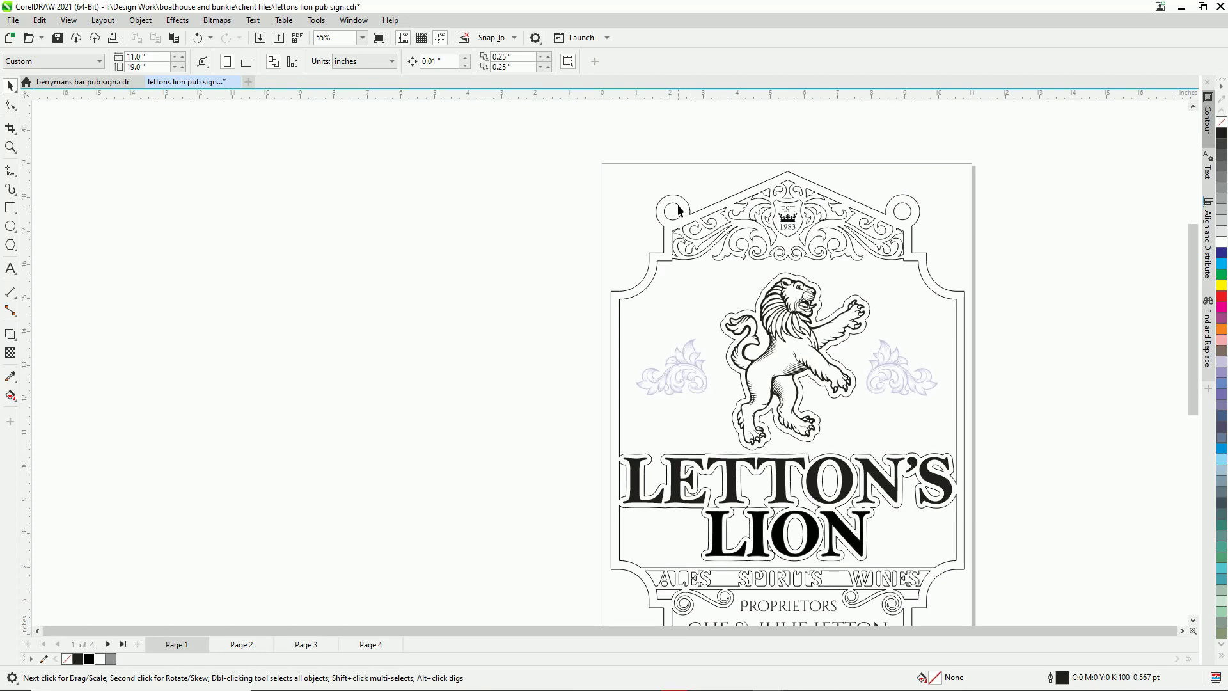
pyautogui.scroll(7, 852, 190)
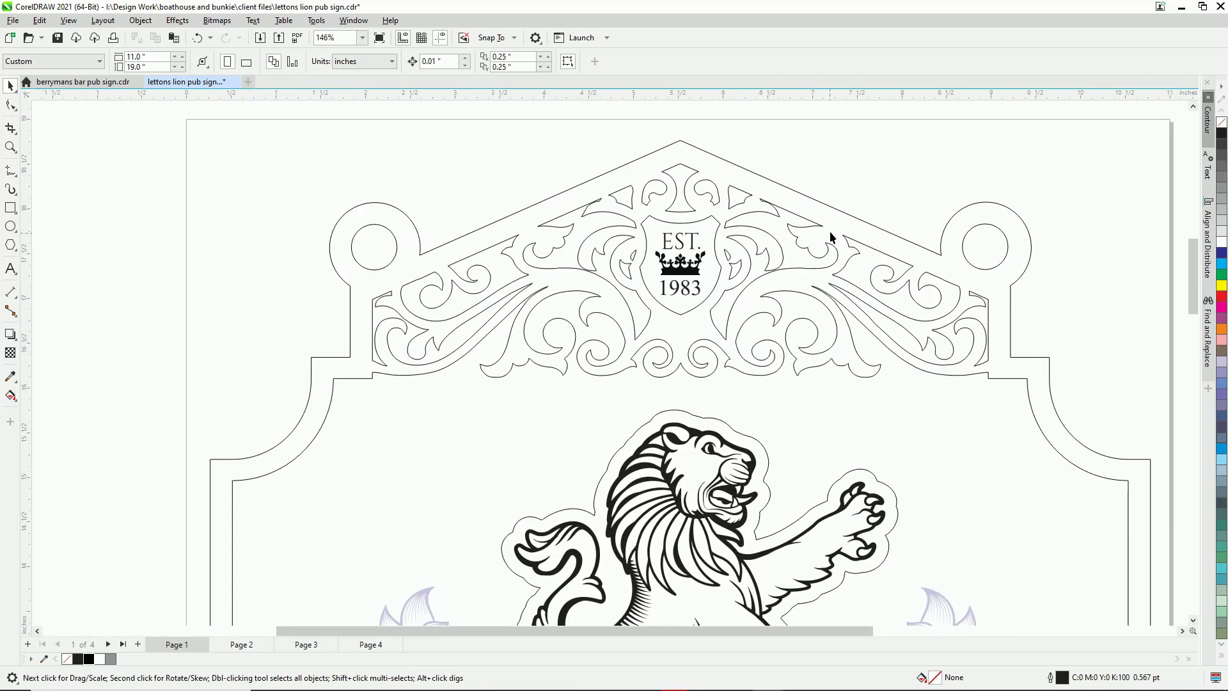
pyautogui.scroll(-8, 849, 344)
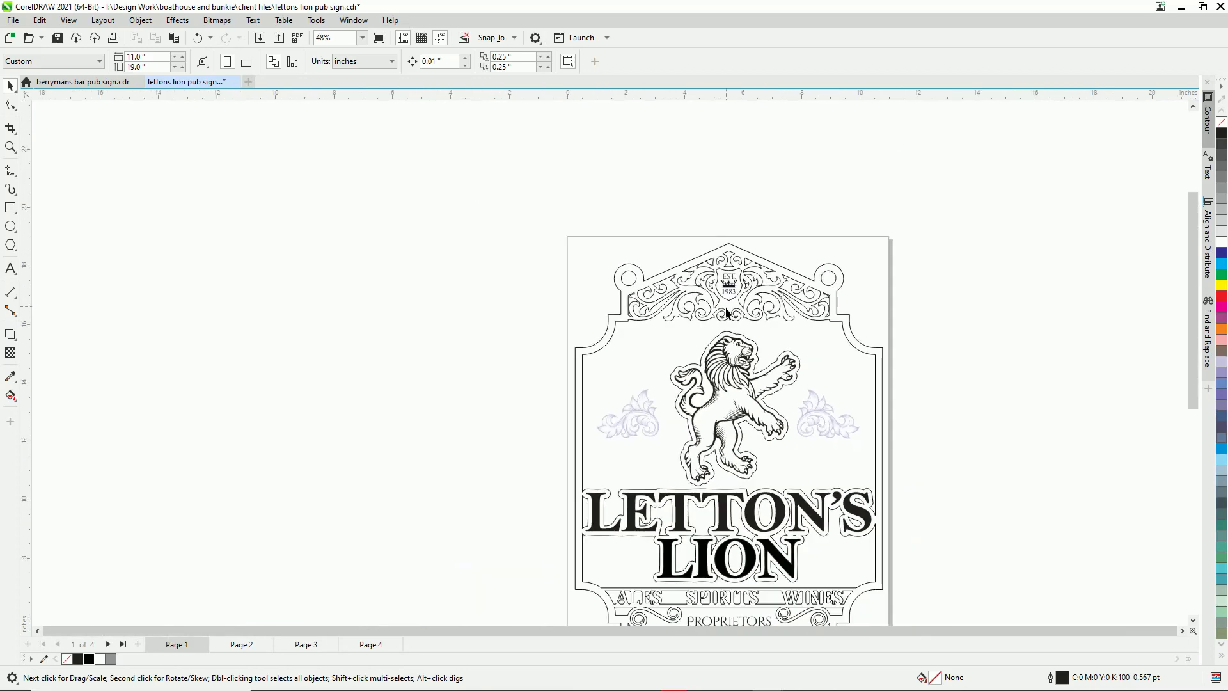
pyautogui.scroll(4, 680, 508)
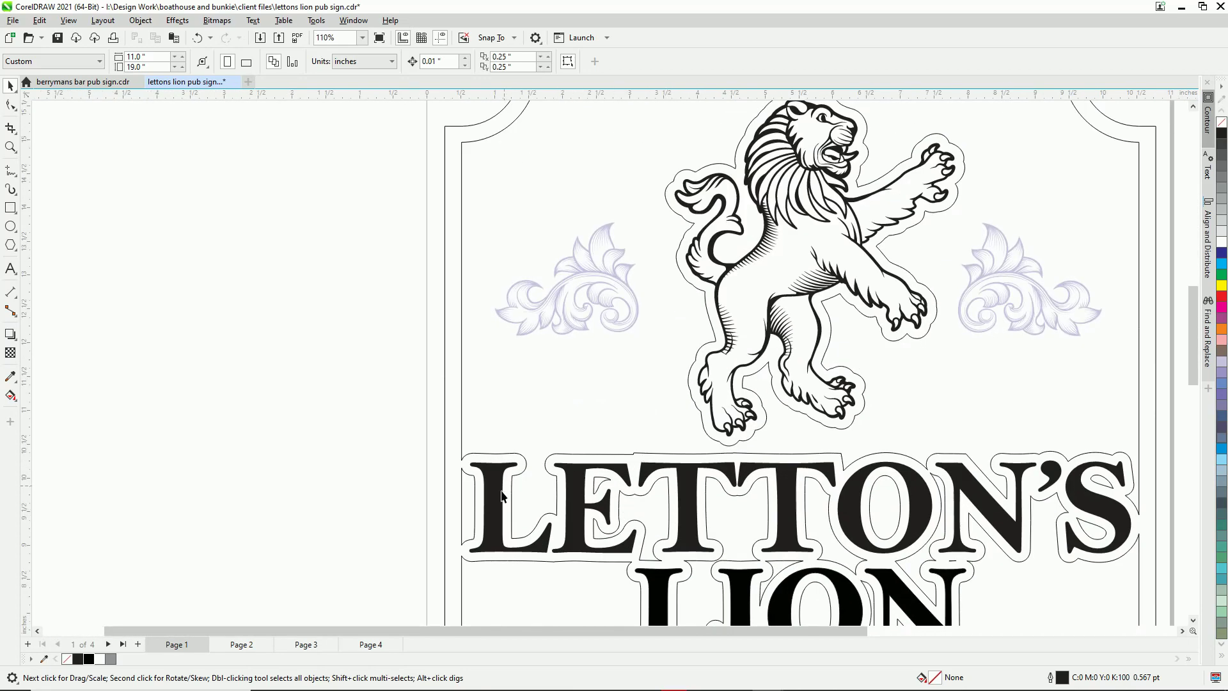
pyautogui.scroll(-3, 771, 375)
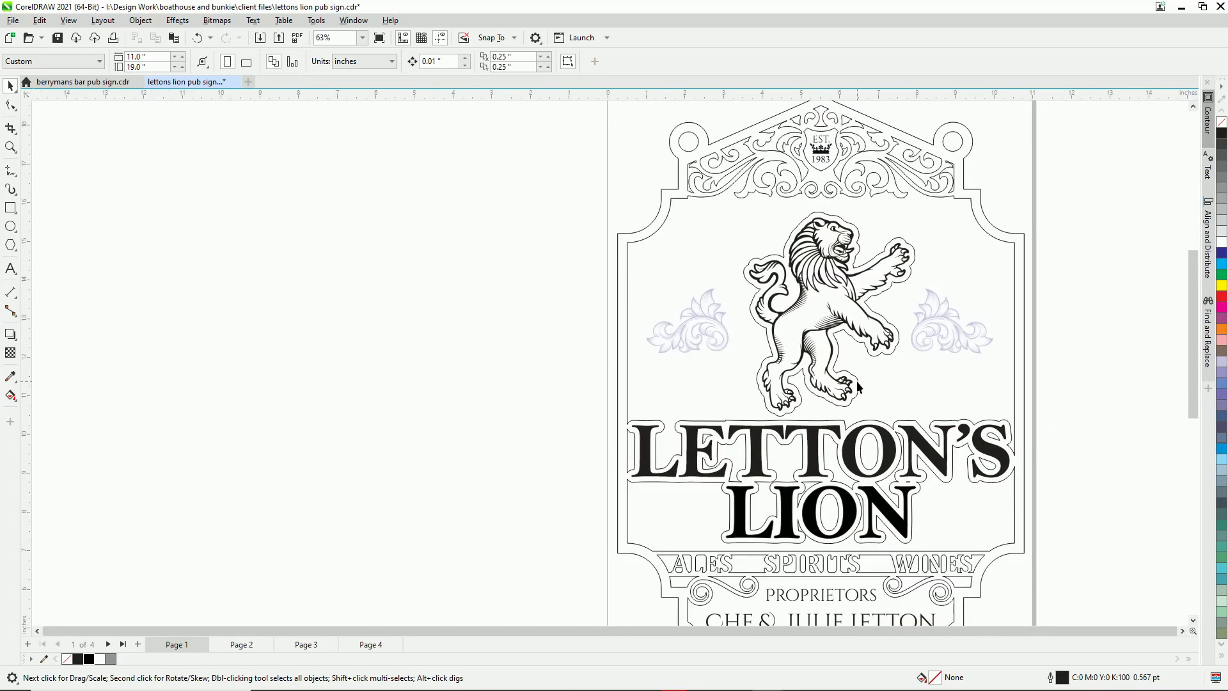
# - Draw a small circle with a larger circle around it on the blank canvas
pyautogui.click(10, 231)
pyautogui.moveTo(406, 226); pyautogui.dragTo(438, 258)
pyautogui.press('Delete')
pyautogui.moveTo(388, 218); pyautogui.dragTo(413, 242)
pyautogui.moveTo(368, 198); pyautogui.dragTo(431, 262)
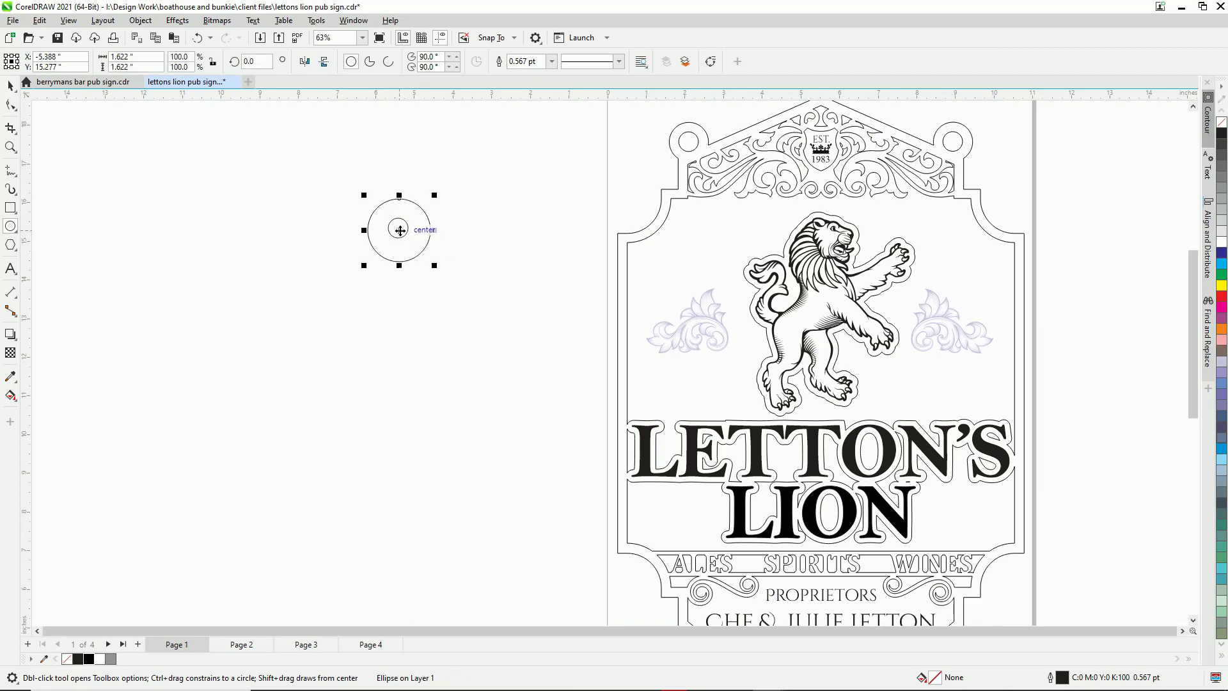
pyautogui.click(10, 87)
pyautogui.click(398, 228)
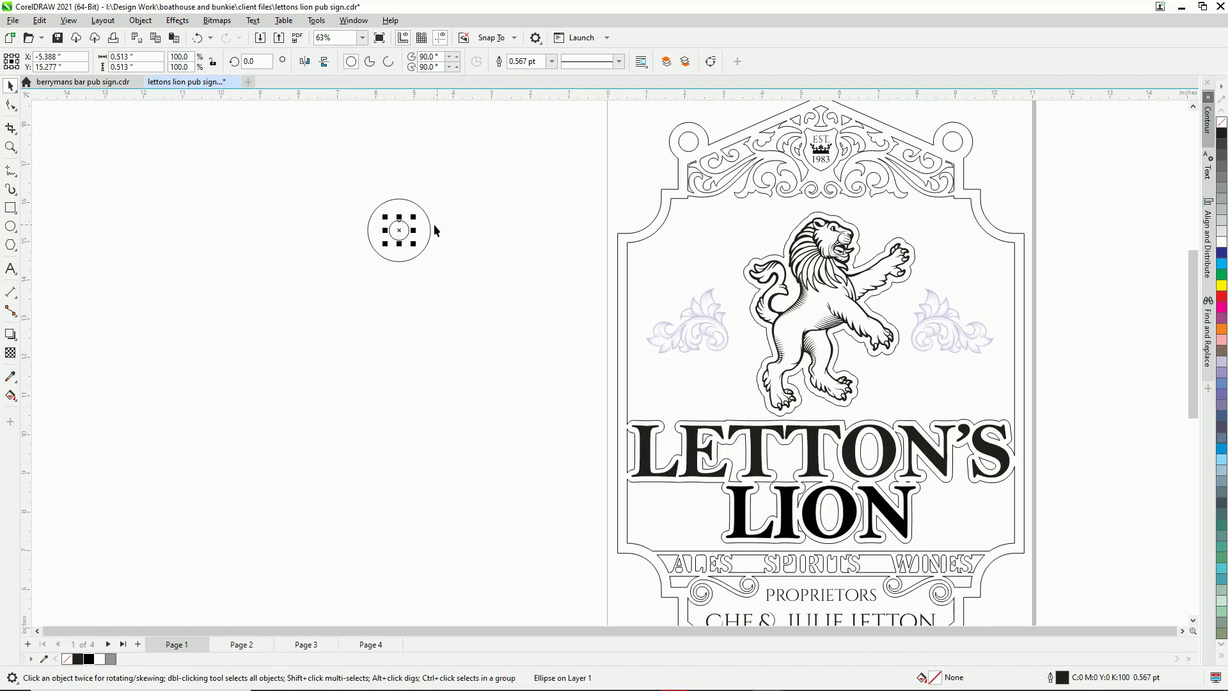
pyautogui.click(458, 250)
# - Zoom and pan to compare the new ring with the sign's corner hanger rings
pyautogui.scroll(5, 390, 182)
pyautogui.scroll(1, 415, 257)
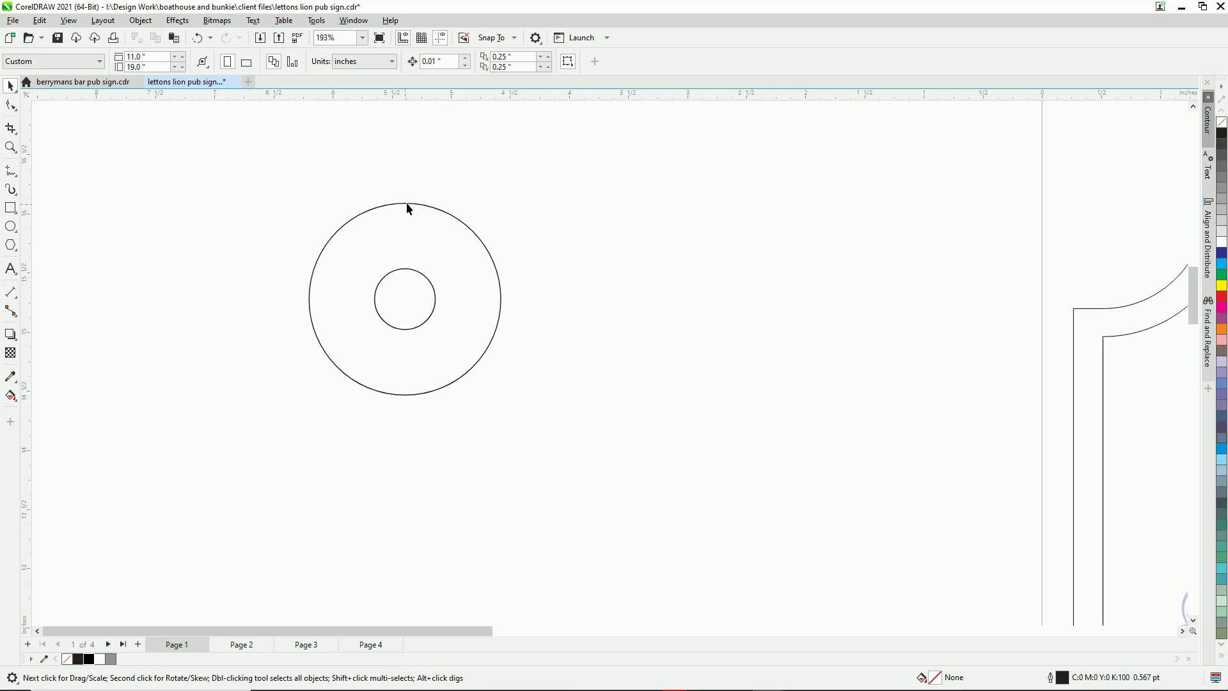
pyautogui.scroll(-3, 524, 268)
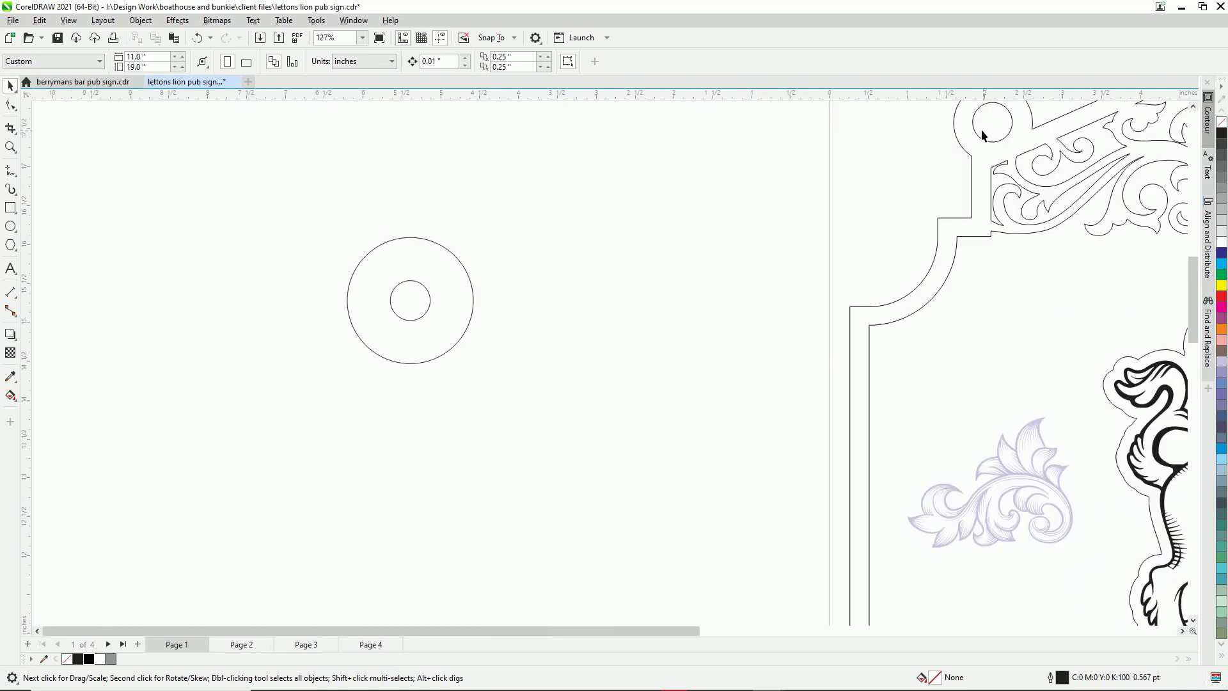
pyautogui.scroll(-3, 862, 220)
pyautogui.scroll(3, 1031, 113)
pyautogui.scroll(4, 1031, 112)
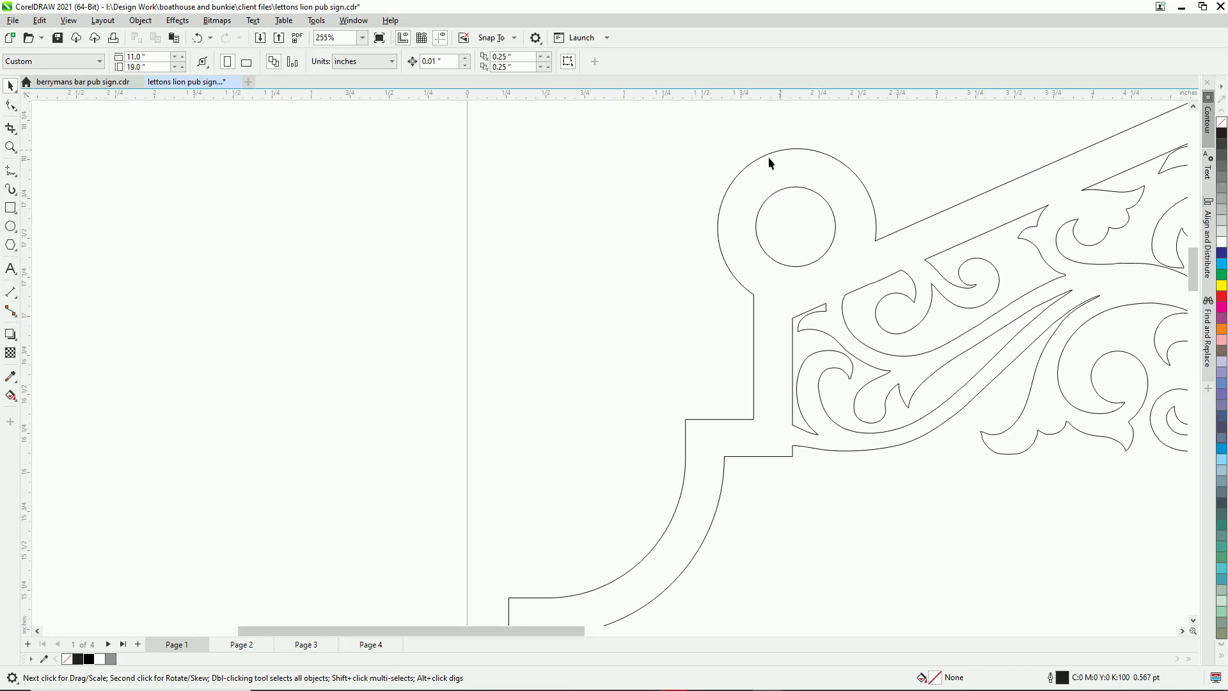
pyautogui.scroll(-3, 800, 176)
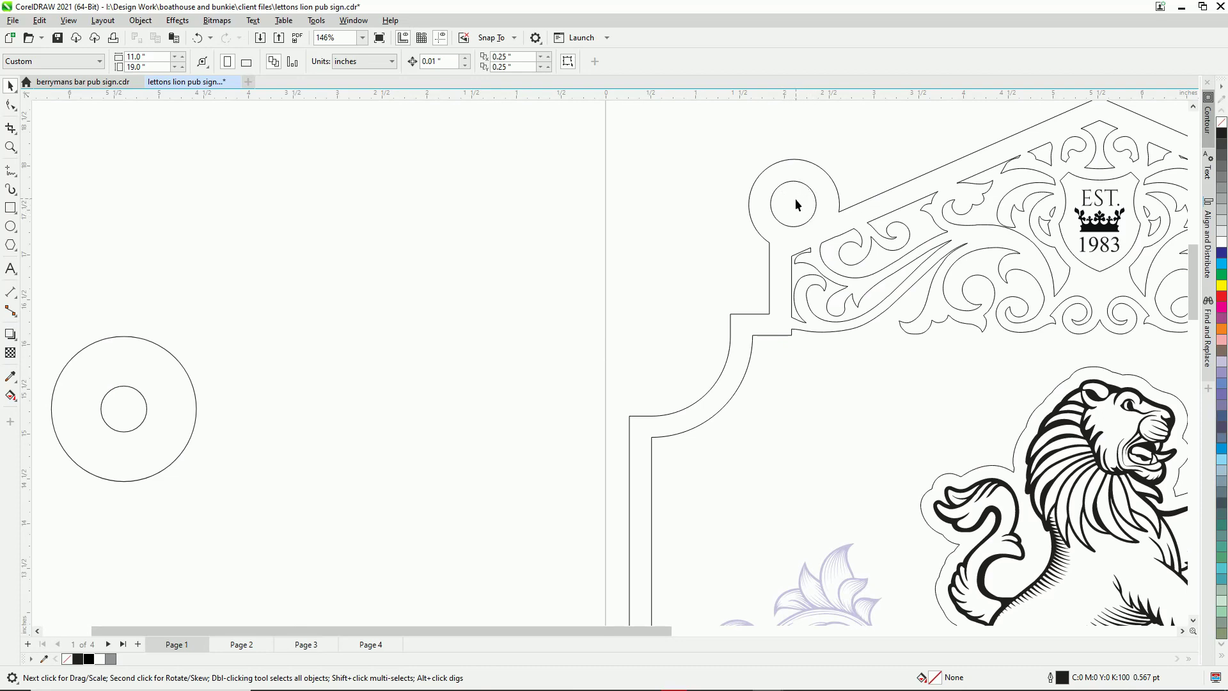
pyautogui.scroll(-3, 796, 198)
pyautogui.hscroll(-3, 421, 285)
pyautogui.scroll(4, 386, 362)
pyautogui.scroll(2, 532, 269)
pyautogui.scroll(-2, 508, 442)
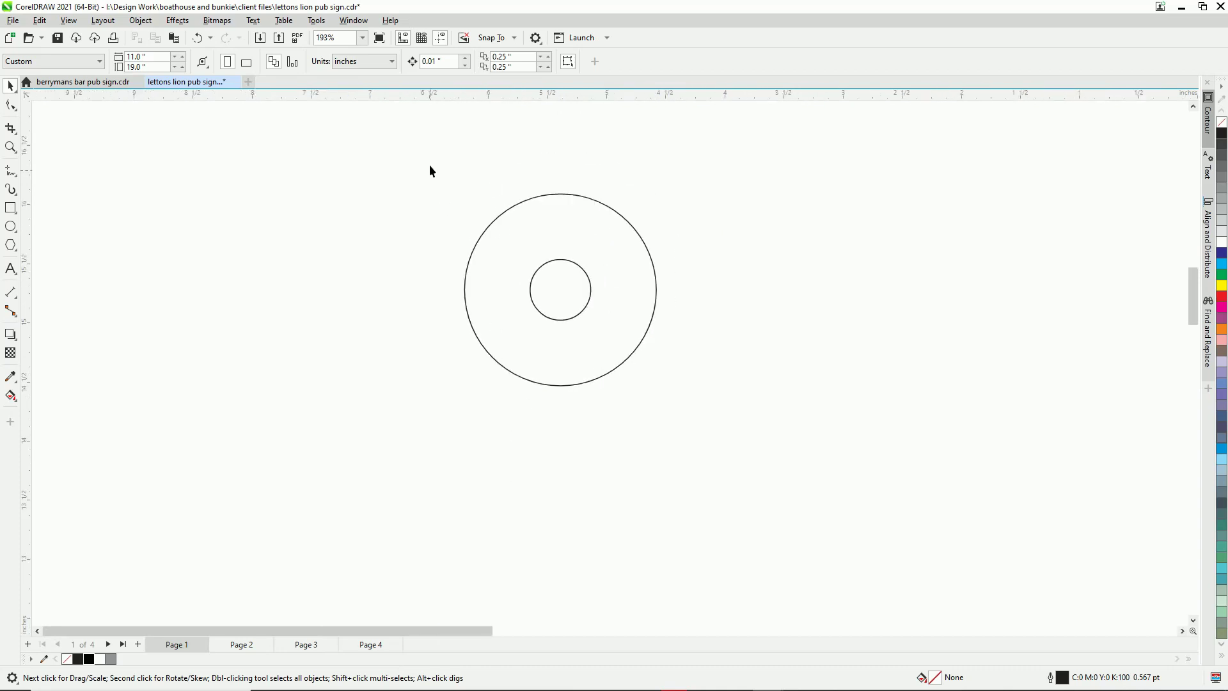
# - Combine the two concentric circles into one ring and draw a rectangle just below it
pyautogui.moveTo(425, 160); pyautogui.dragTo(715, 425)
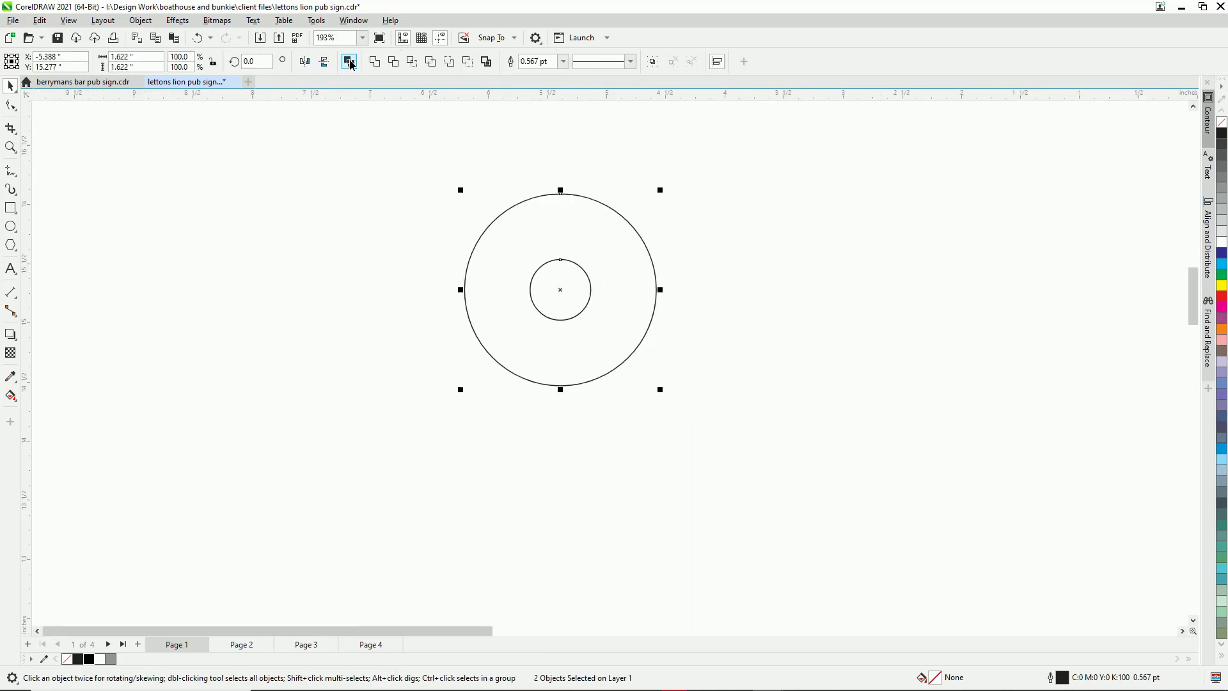
pyautogui.click(350, 62)
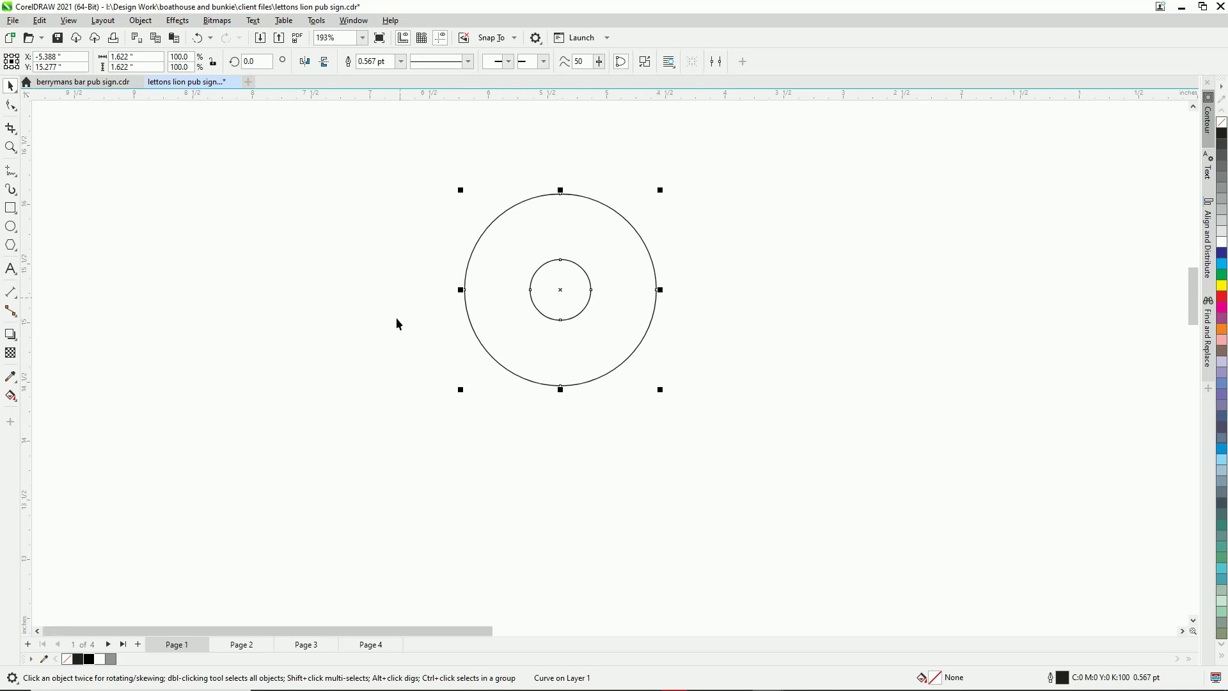
pyautogui.click(10, 208)
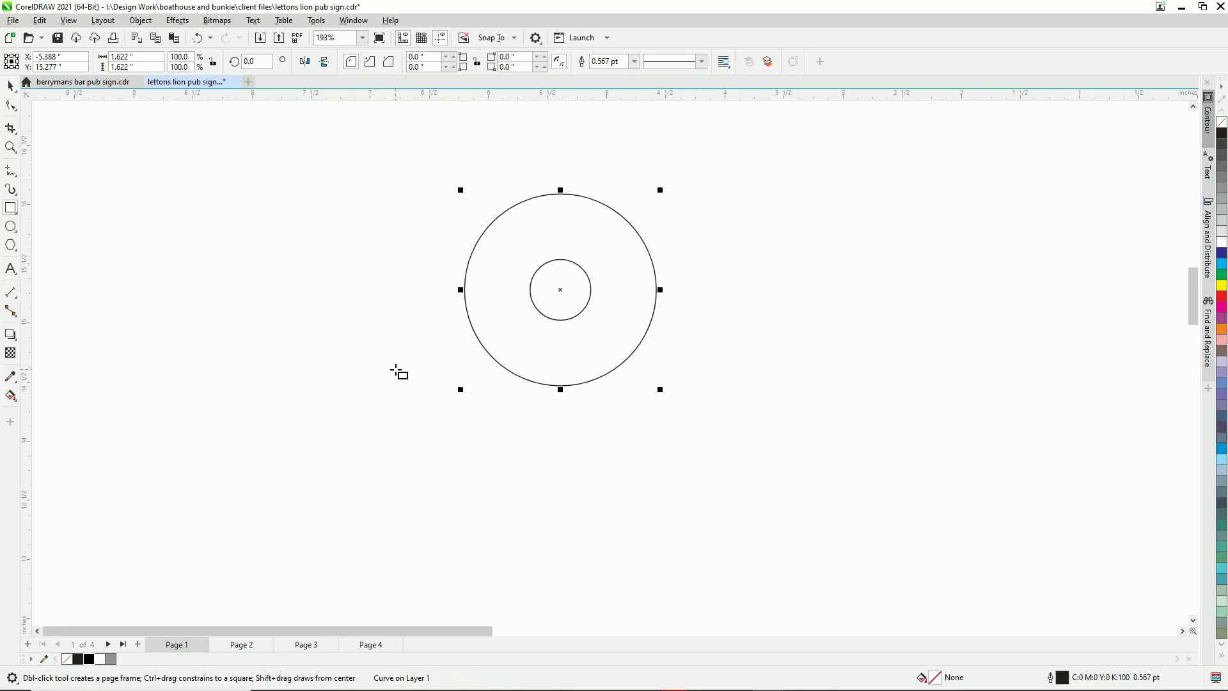
pyautogui.moveTo(397, 355); pyautogui.dragTo(772, 603)
pyautogui.scroll(-3, 553, 328)
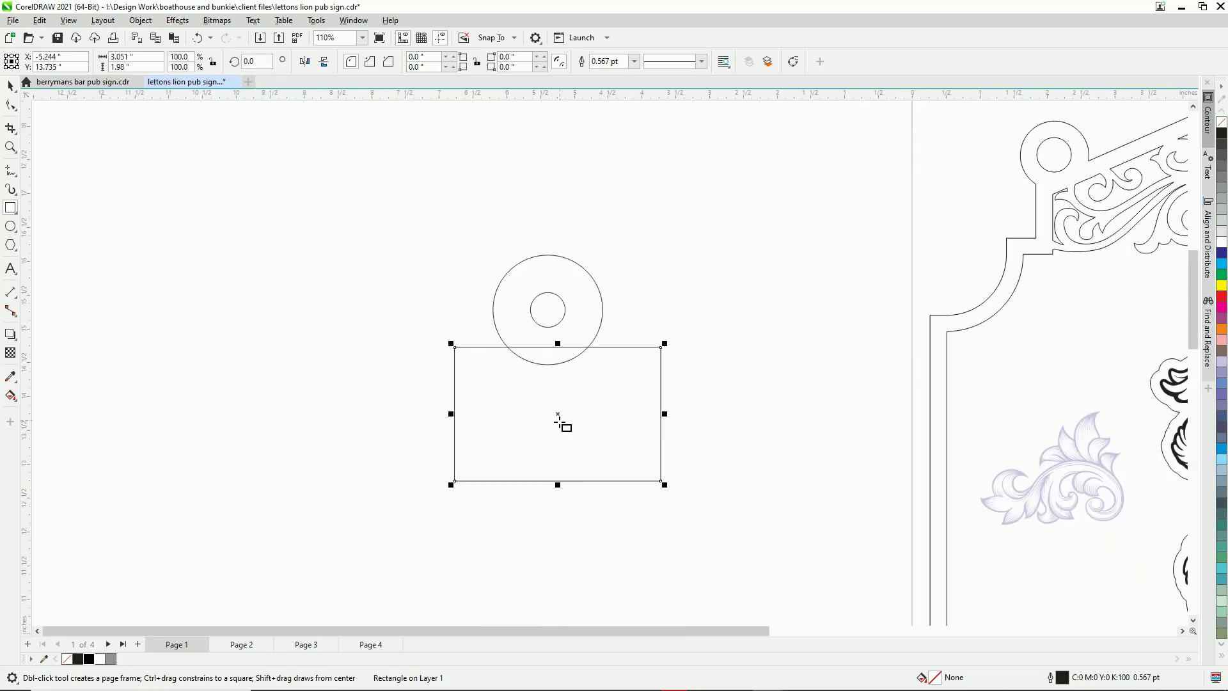
# - Nudge the rectangle into place and widen it to 7.504 inches
pyautogui.press('space')
pyautogui.moveTo(557, 417); pyautogui.dragTo(551, 423)
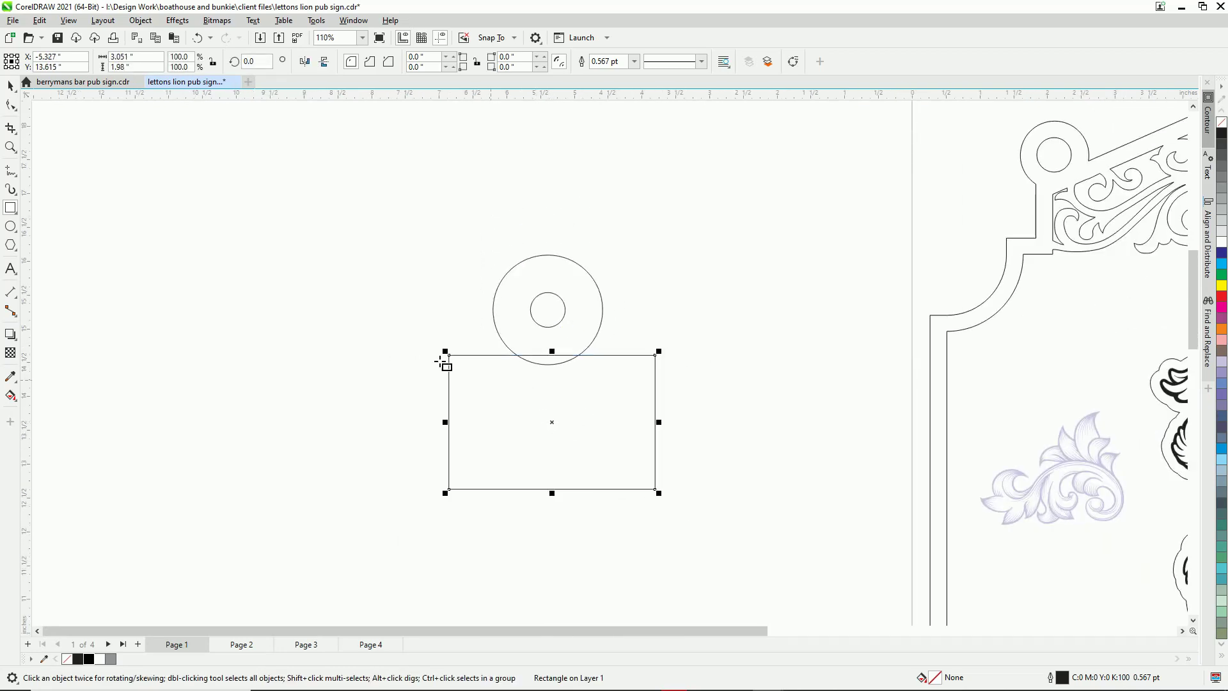
pyautogui.press('space')
pyautogui.scroll(-1, 493, 417)
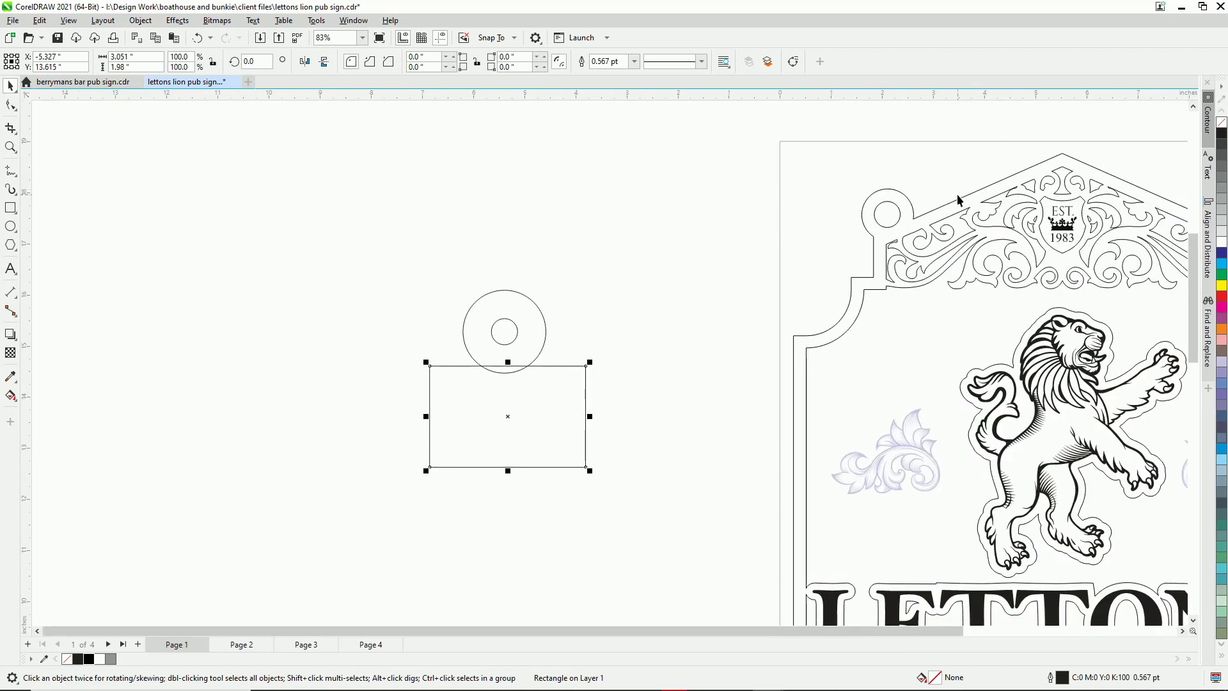
pyautogui.scroll(3, 512, 403)
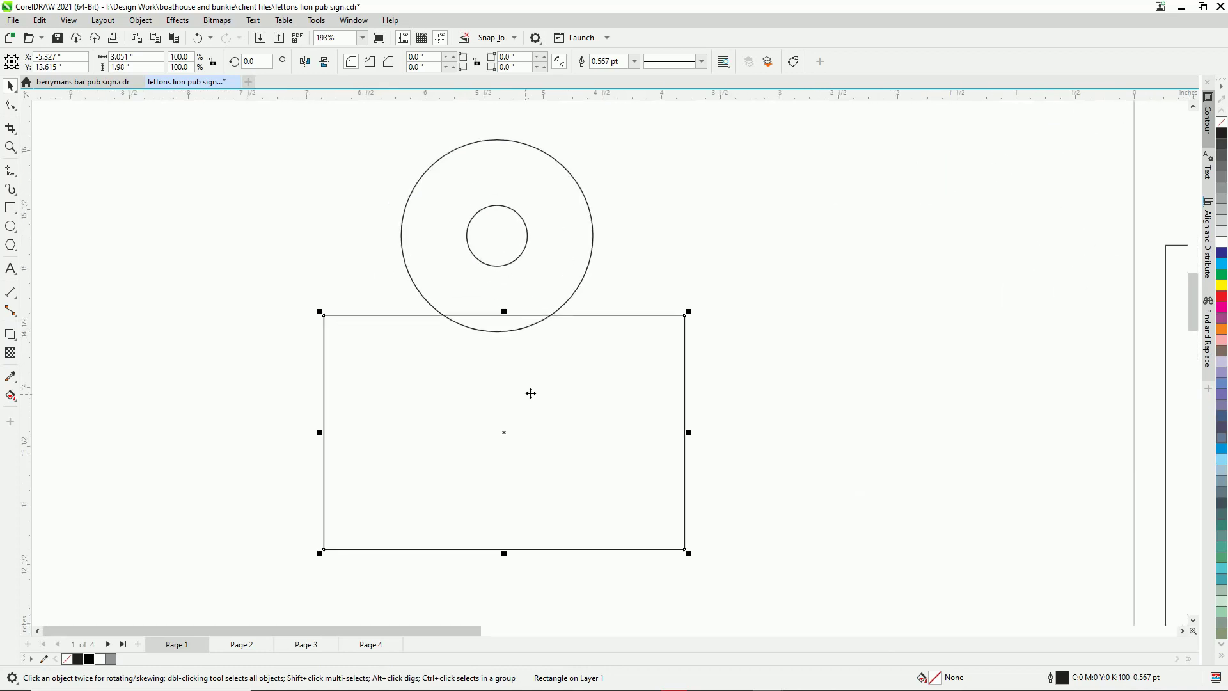
pyautogui.moveTo(523, 406); pyautogui.dragTo(511, 408)
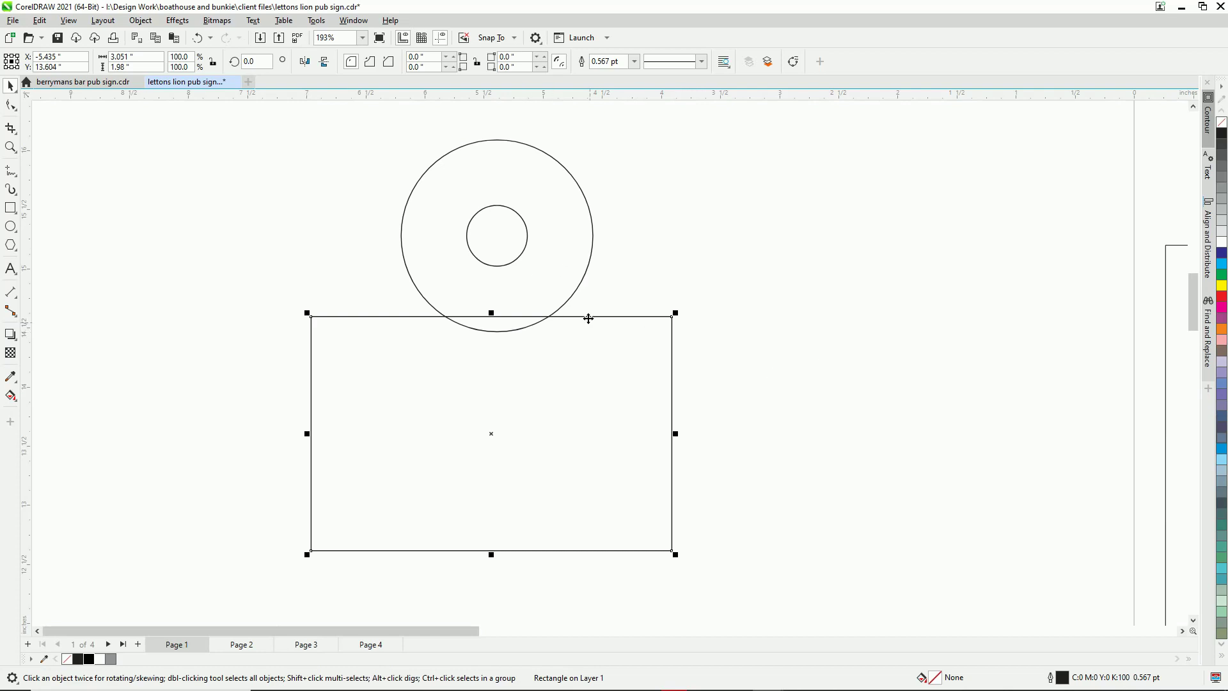
pyautogui.moveTo(675, 435); pyautogui.dragTo(983, 435)
pyautogui.moveTo(308, 434); pyautogui.dragTo(94, 434)
# - Shrink the ring to 0.875 inches and move it to the rectangle's top-left corner
pyautogui.moveTo(376, 118); pyautogui.dragTo(620, 356)
pyautogui.moveTo(596, 134); pyautogui.dragTo(508, 225)
pyautogui.moveTo(452, 280); pyautogui.dragTo(154, 282)
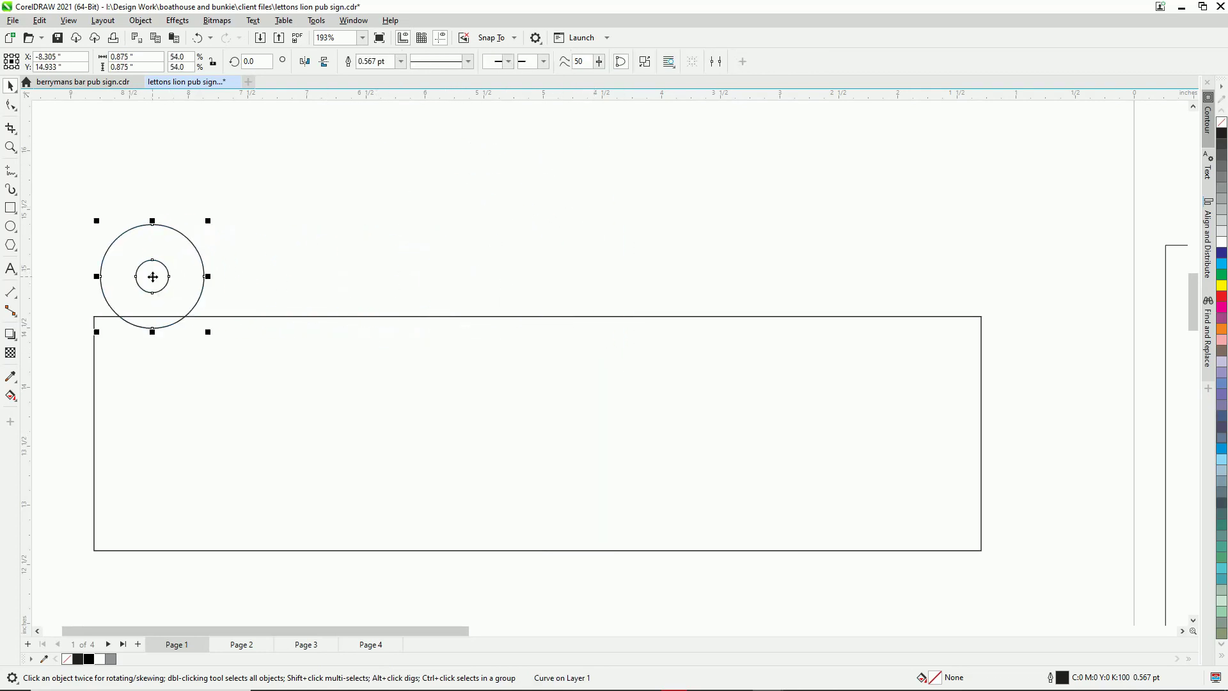
# - Duplicate the small ring and place the copy on the rectangle's top-right corner
pyautogui.hotkey('ctrl', 'd')
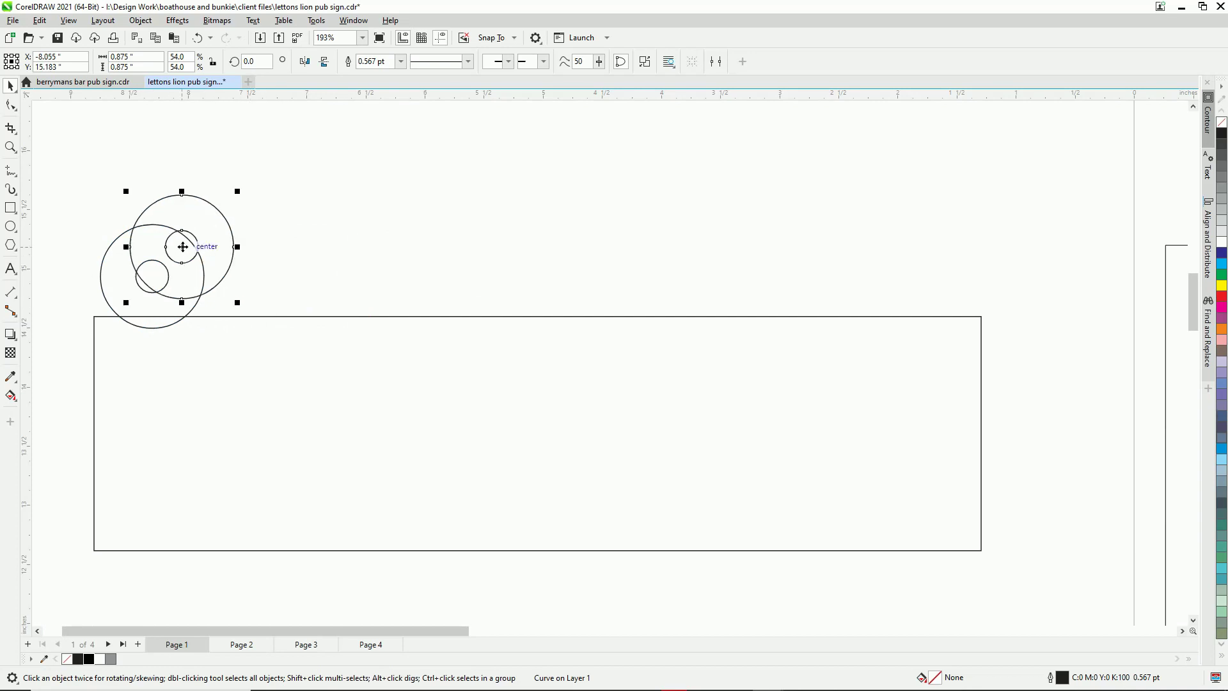
pyautogui.moveTo(182, 248); pyautogui.dragTo(929, 280)
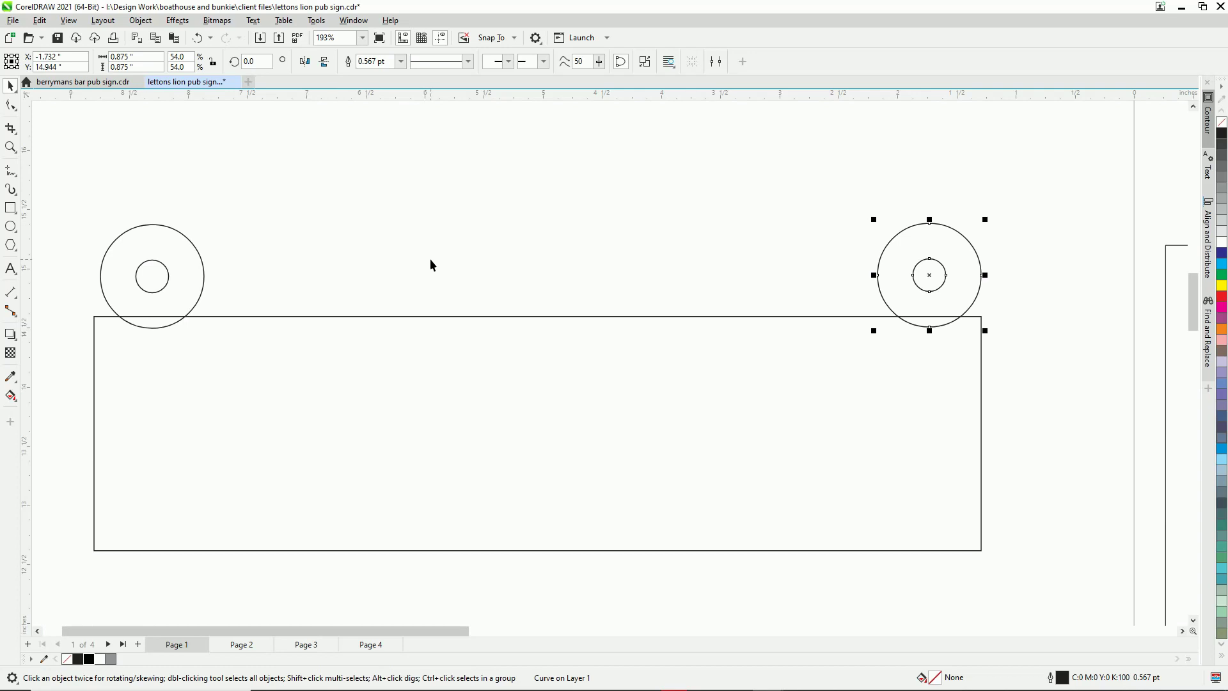
pyautogui.click(509, 252)
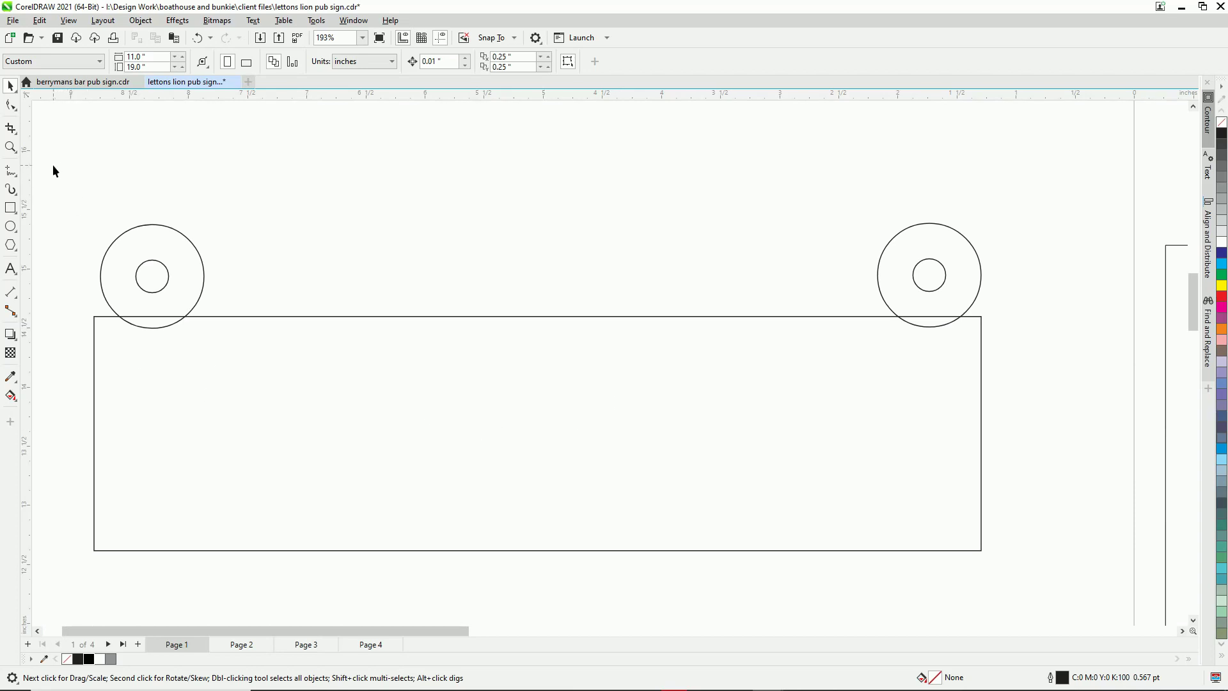
# - Weld the rectangle and both rings, then undo the weld
pyautogui.moveTo(54, 166); pyautogui.dragTo(1058, 594)
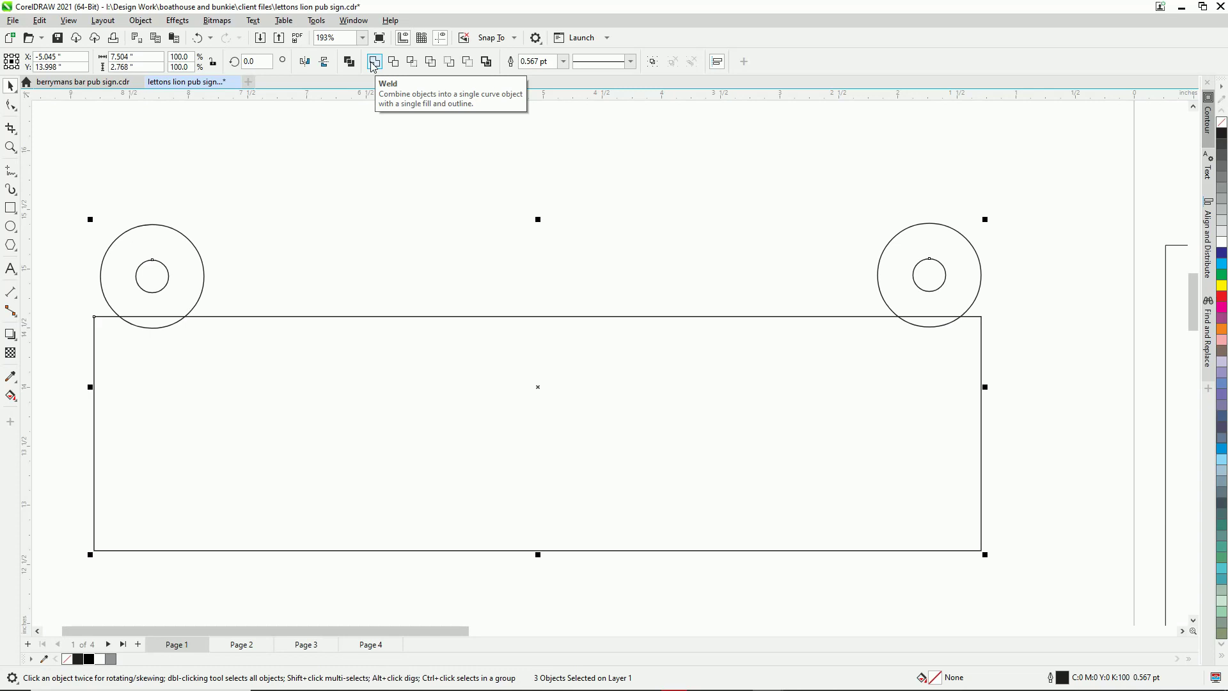
pyautogui.click(374, 62)
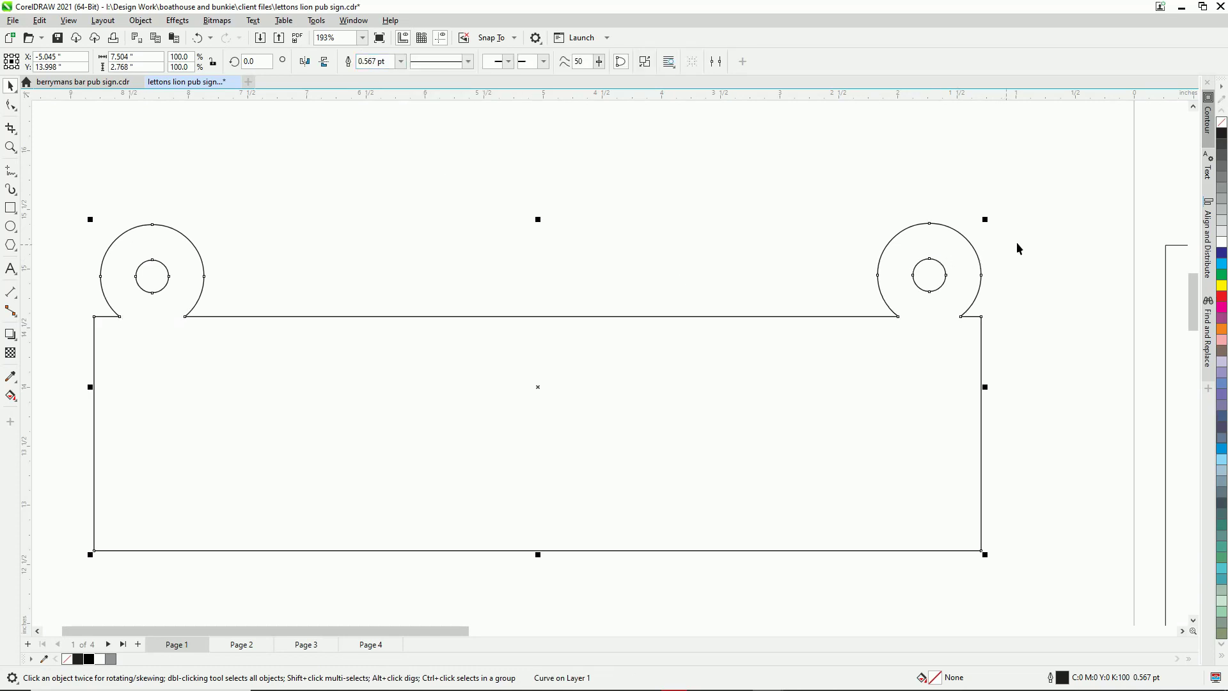
pyautogui.click(161, 243)
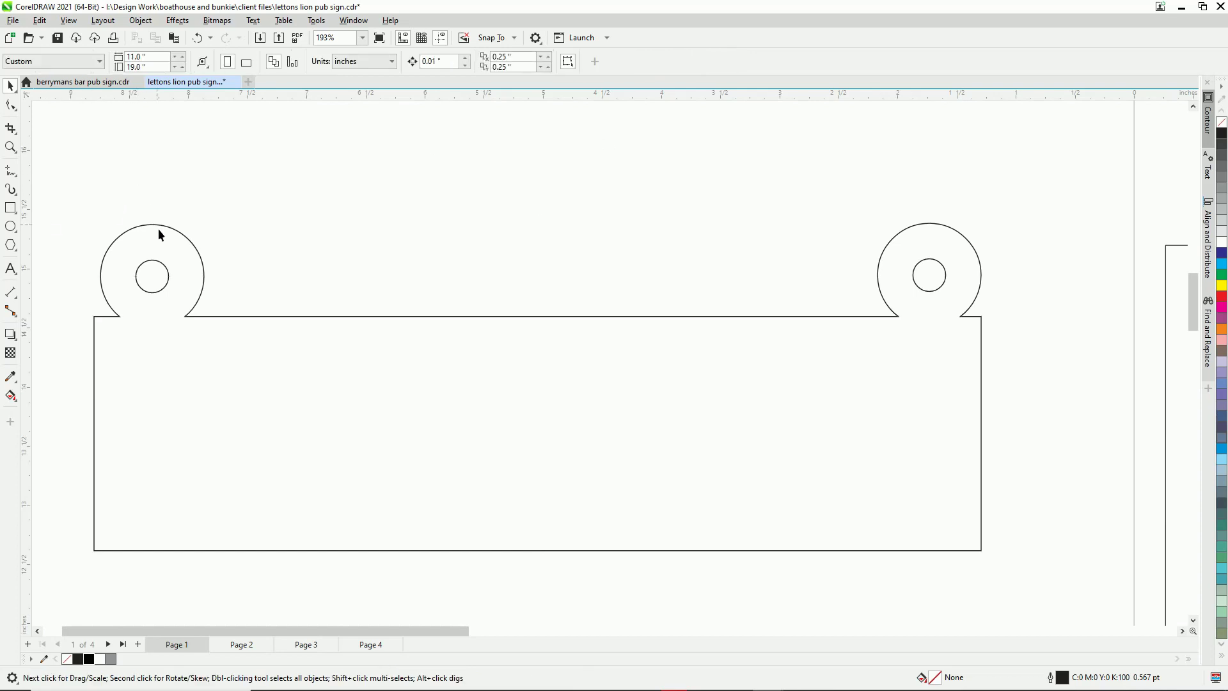
pyautogui.moveTo(74, 199); pyautogui.dragTo(1035, 571)
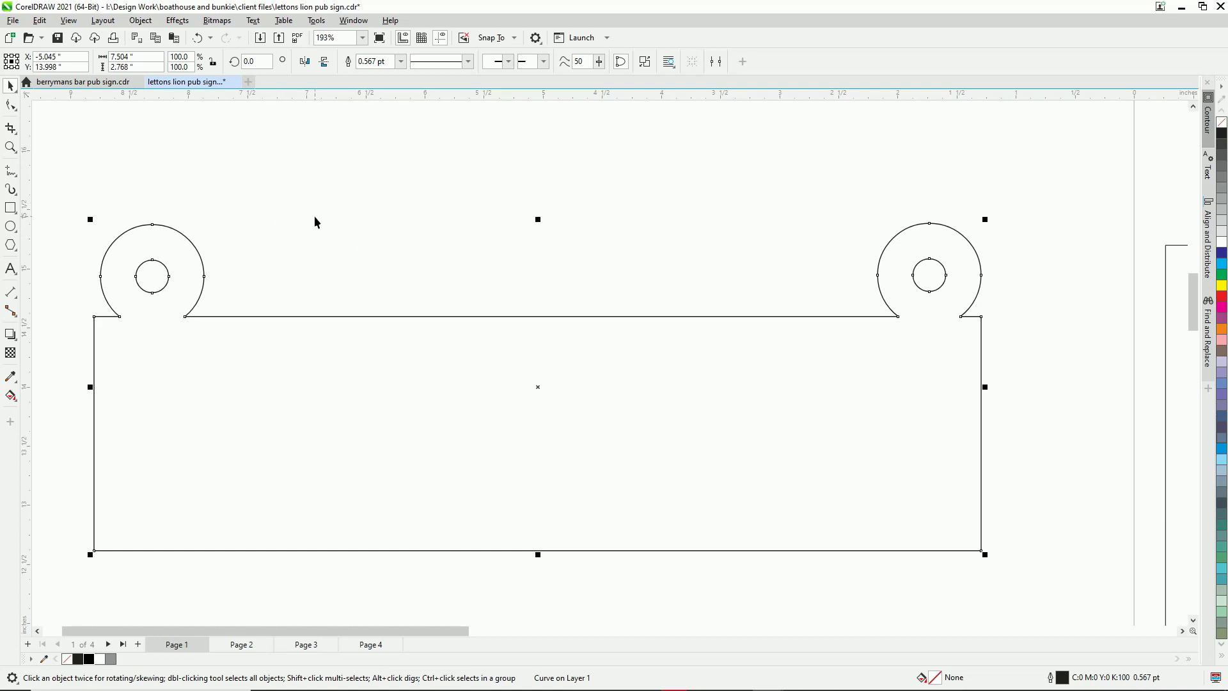
pyautogui.hotkey('ctrl', 'z')
# - Reselect the rectangle and both rings and weld them into one outline
pyautogui.click(79, 181)
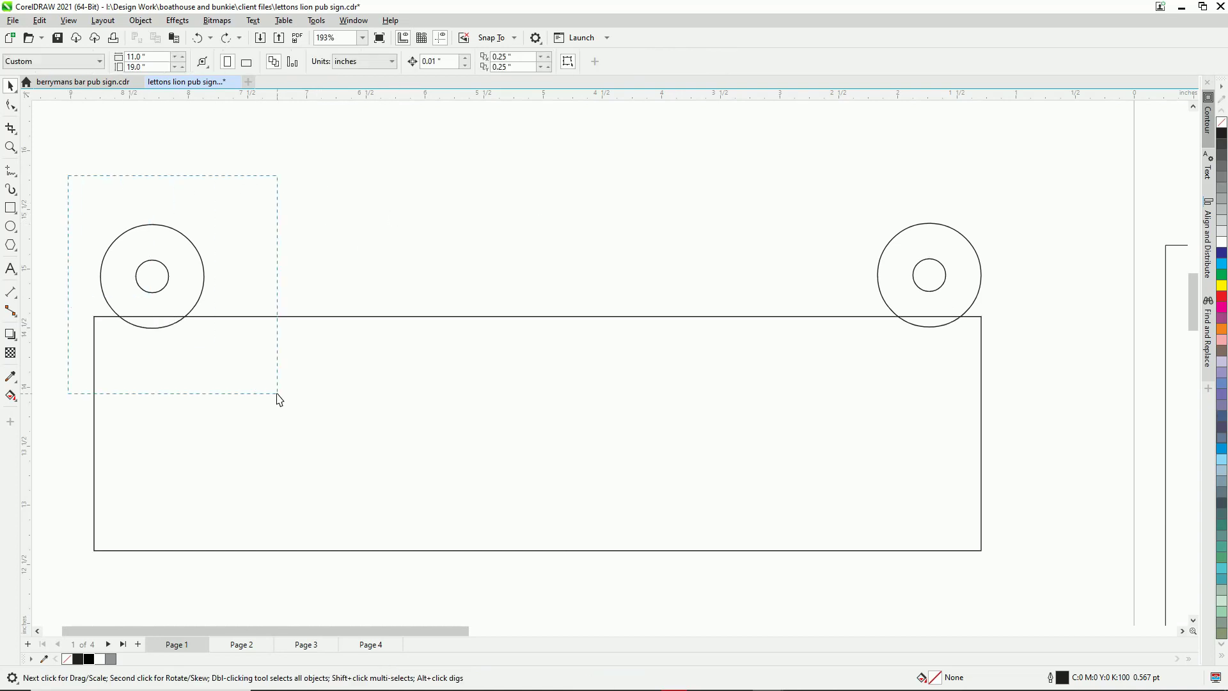
pyautogui.moveTo(276, 393); pyautogui.dragTo(276, 393)
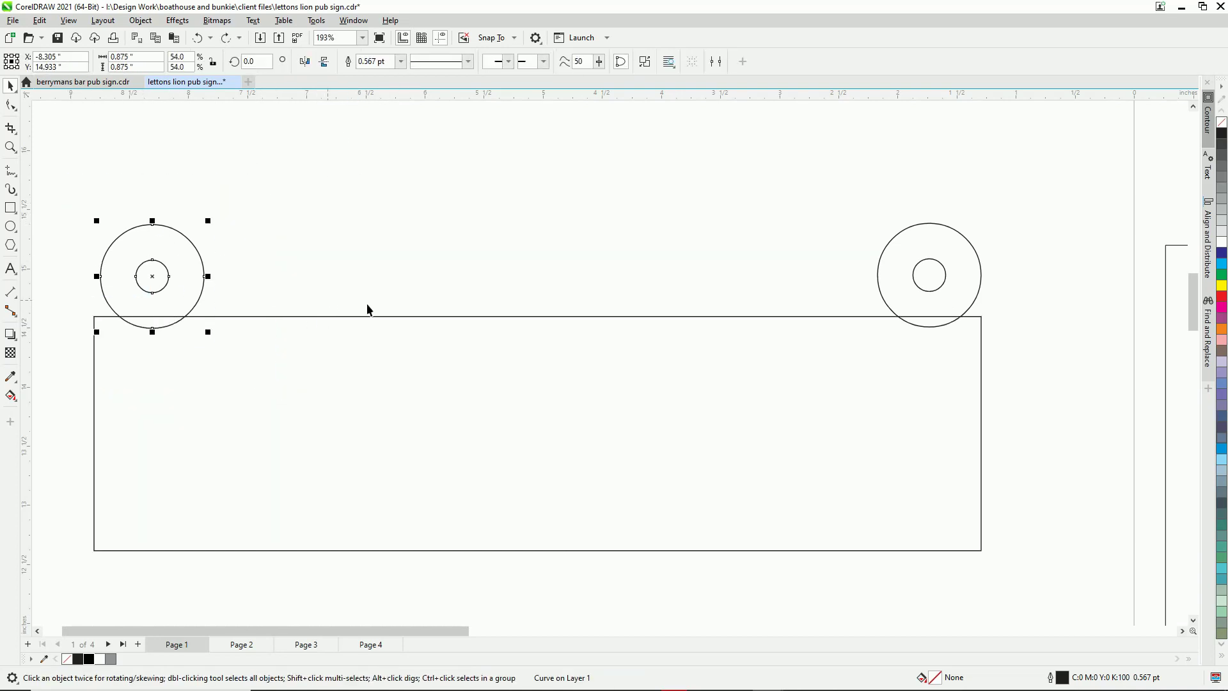
pyautogui.moveTo(78, 163); pyautogui.dragTo(1051, 601)
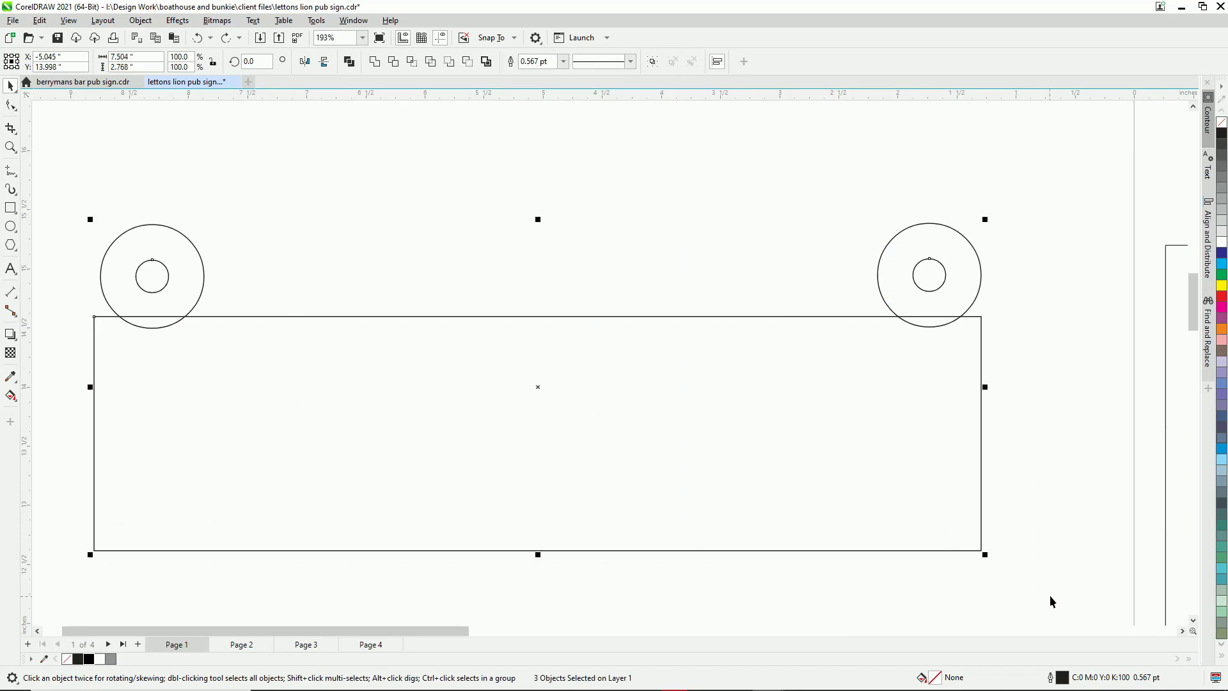
pyautogui.click(375, 62)
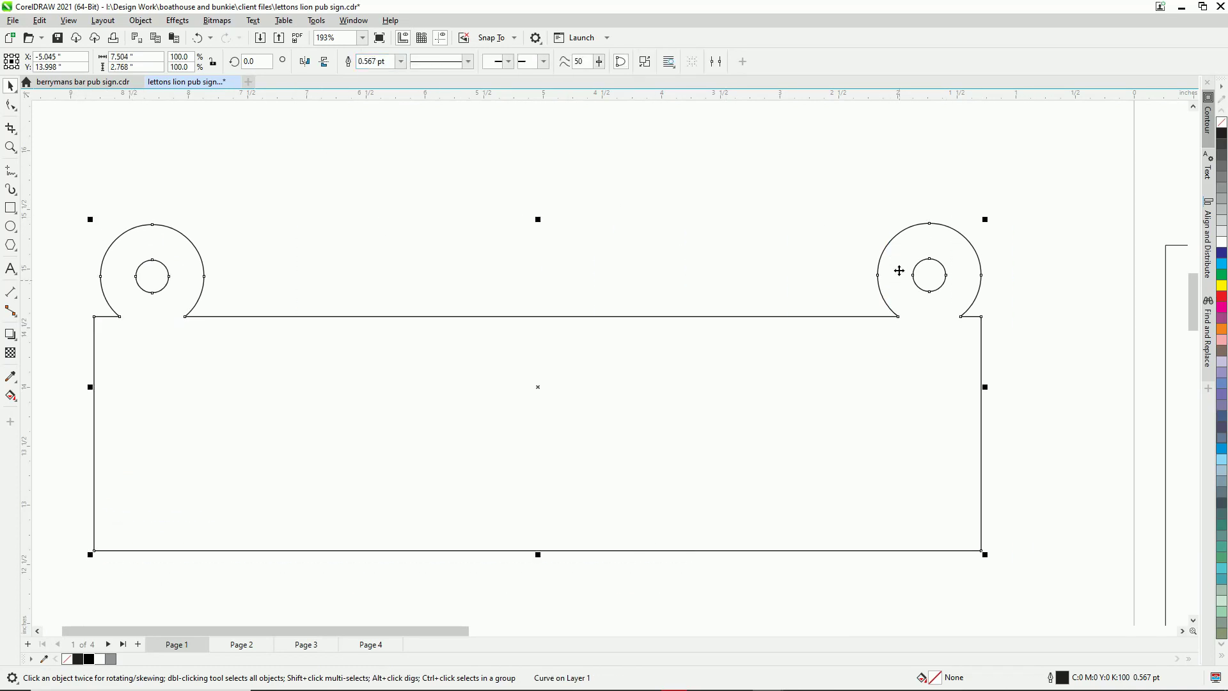
pyautogui.click(739, 310)
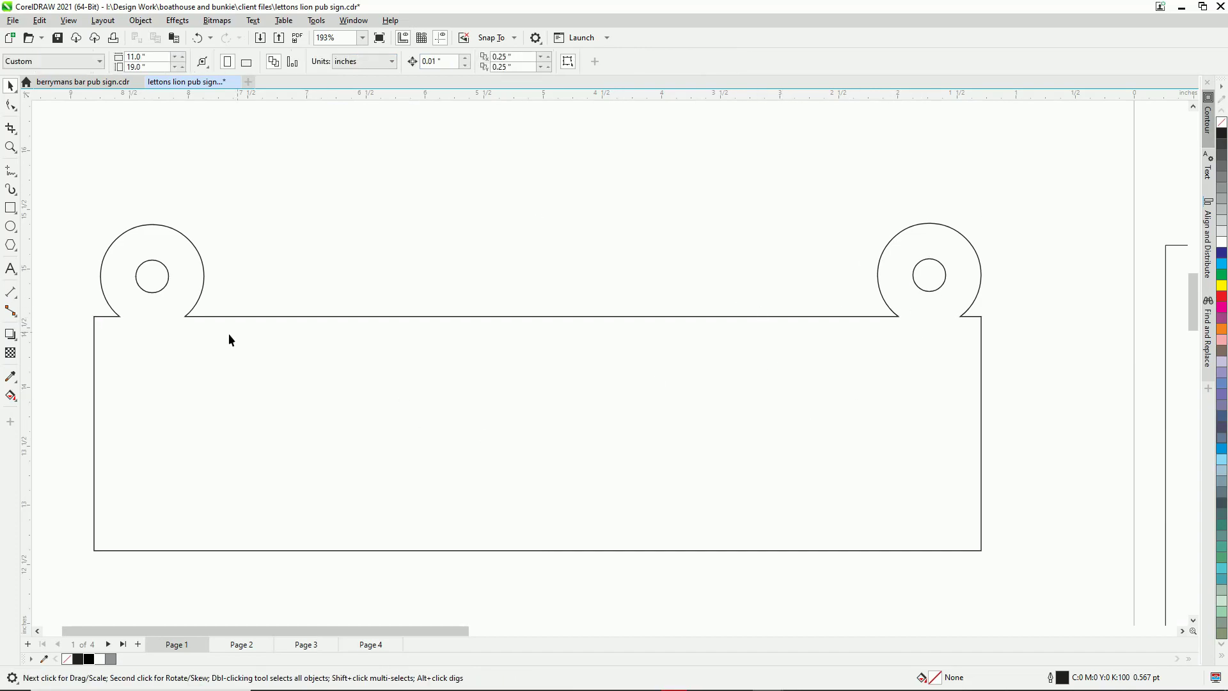
pyautogui.scroll(-1, 205, 296)
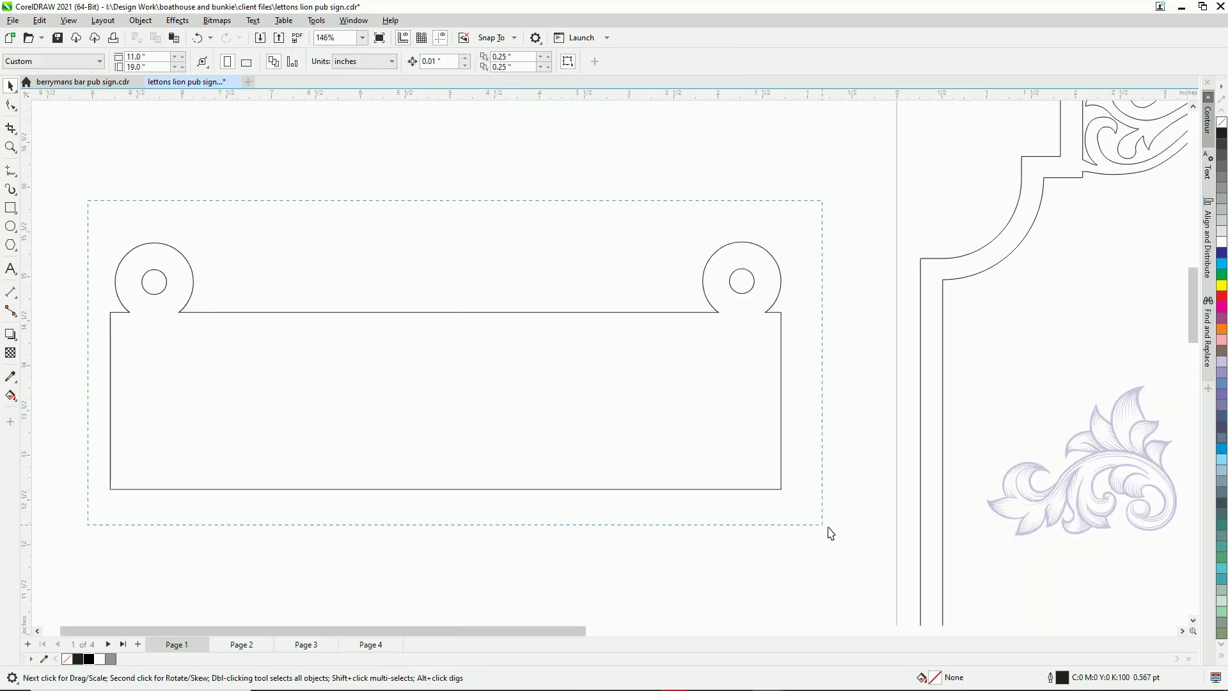